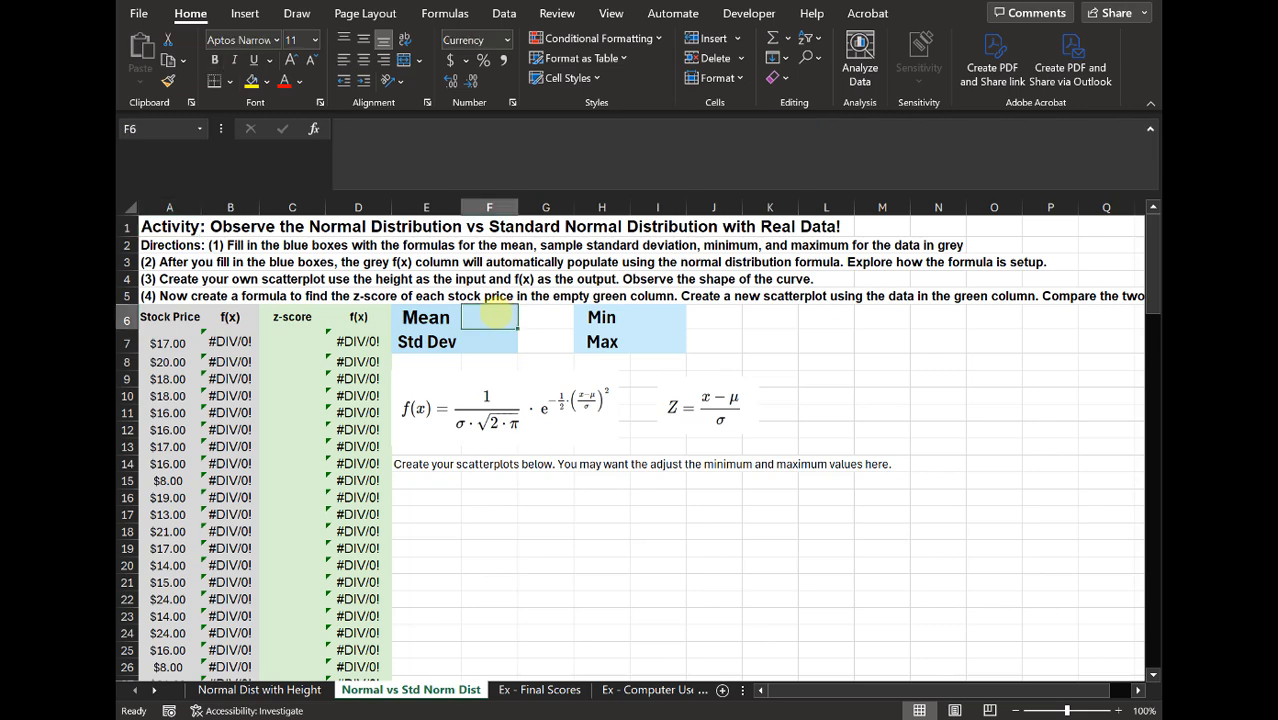
# Calculate the mean of the stock prices in F6 with the AVERAGE function over A7:A123
pyautogui.write('=m')
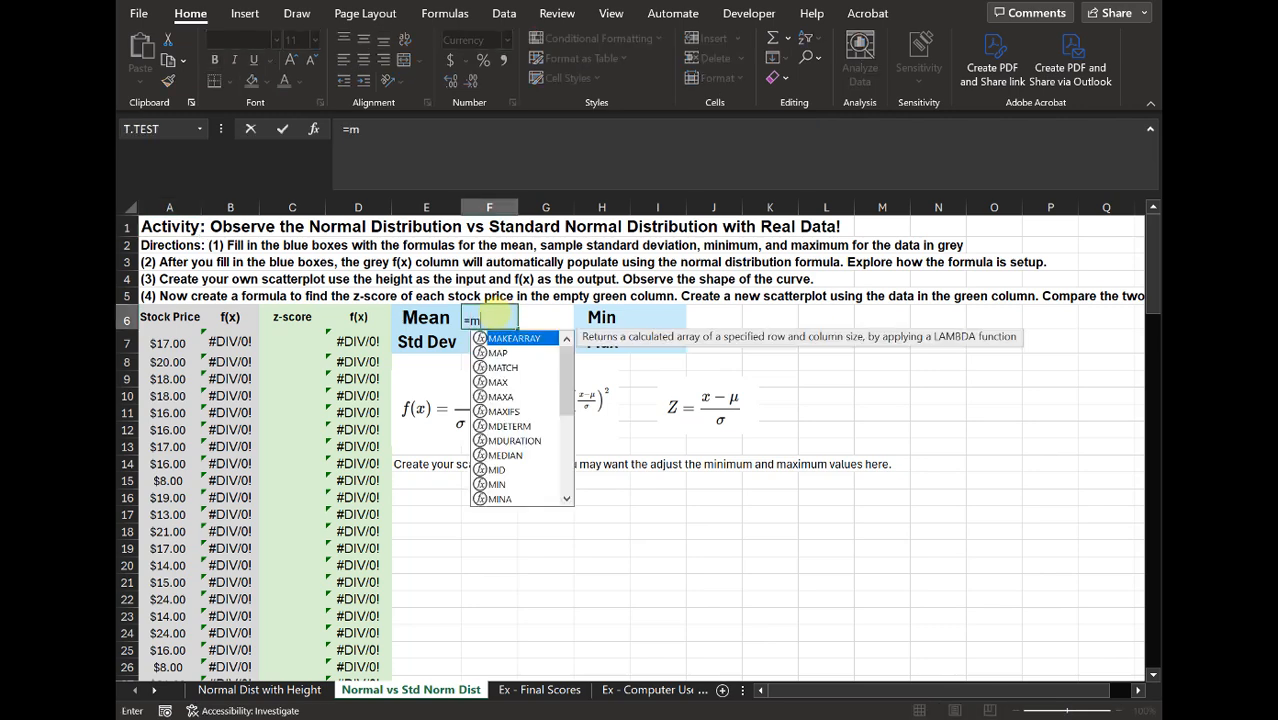
pyautogui.press('BackSpace')
pyautogui.write('ave')
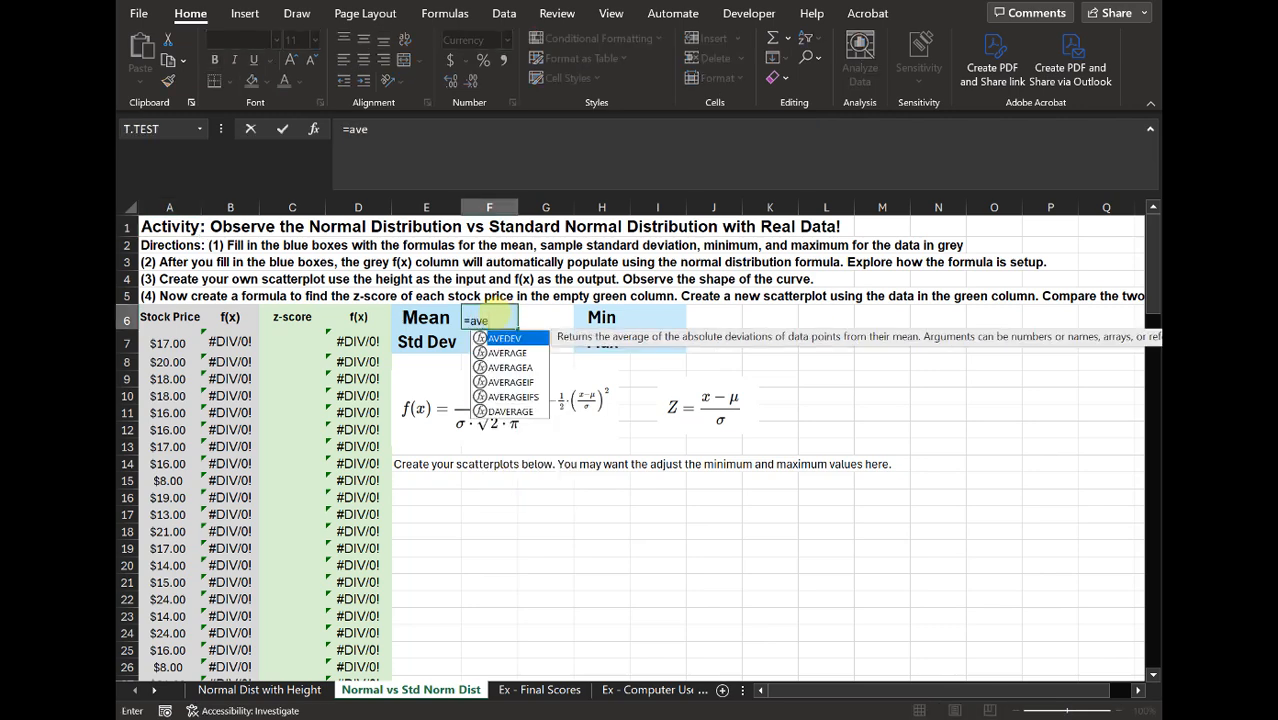
pyautogui.write('rage(')
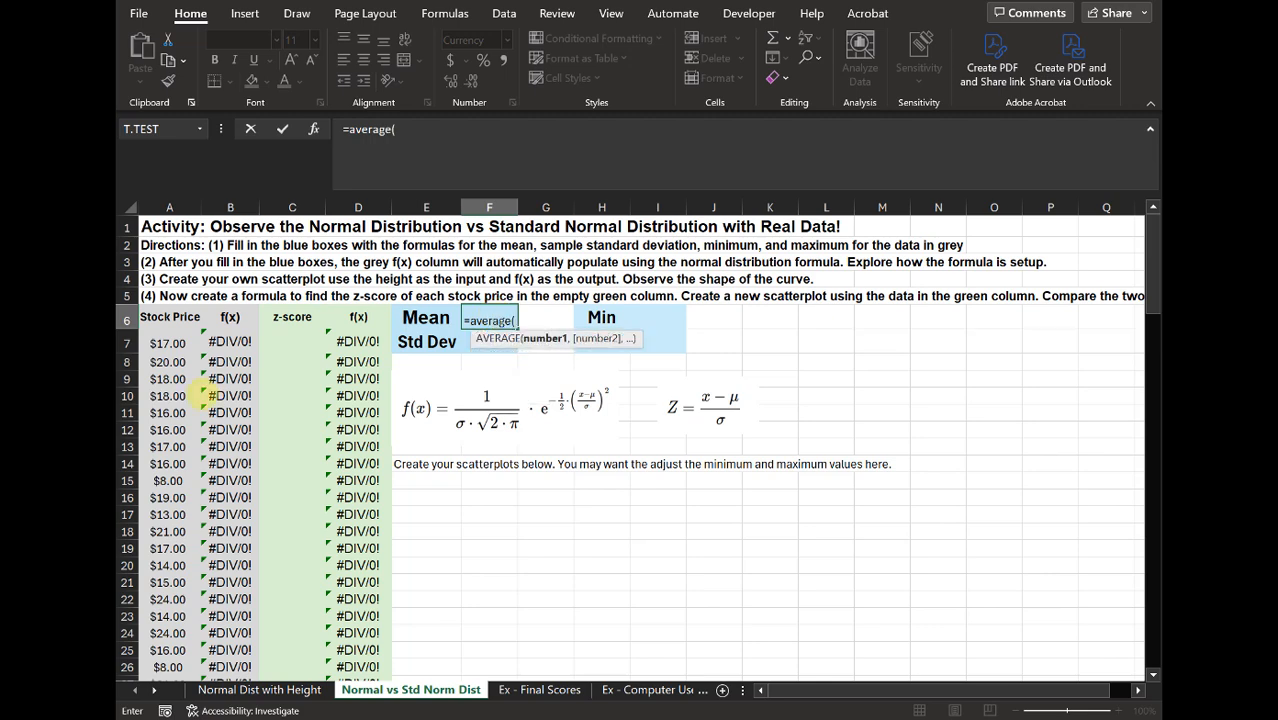
pyautogui.click(168, 343)
pyautogui.hotkey('ctrl', 'shift', 'Down')
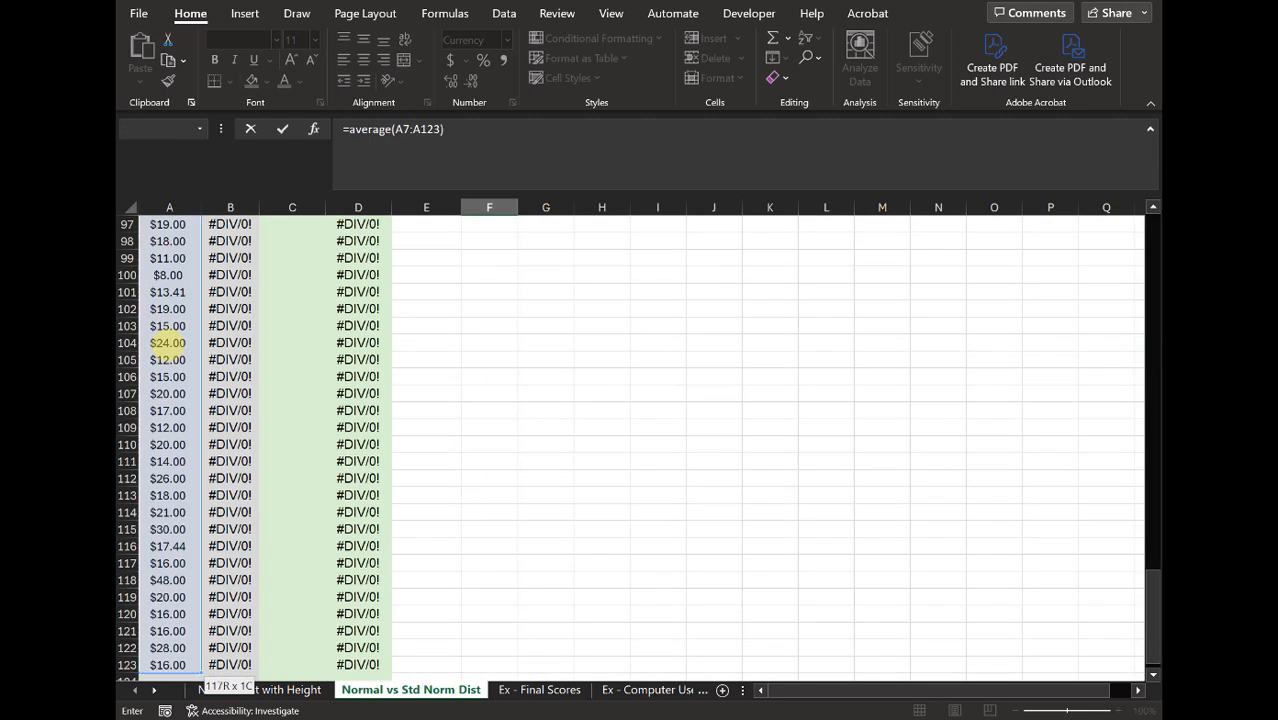
pyautogui.press('Return')
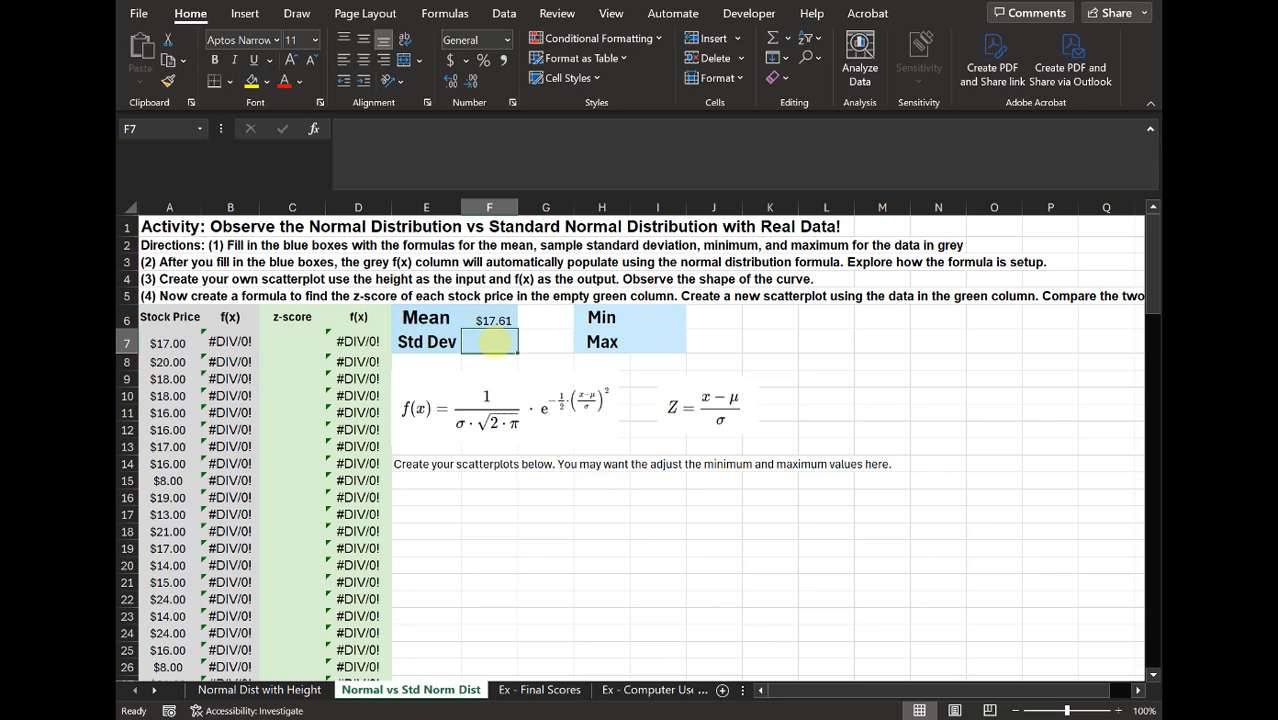
# Calculate the sample standard deviation of the stock prices in F7 with STDEV.S over A7:A123
pyautogui.write('=std')
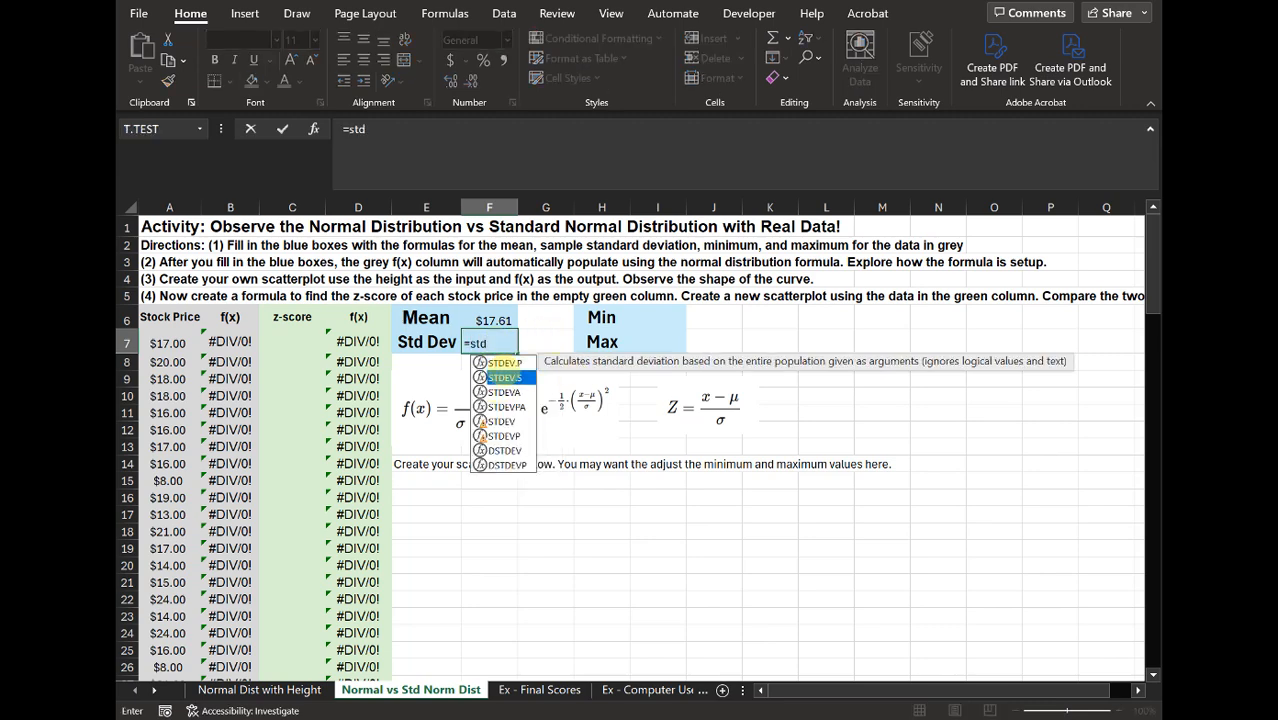
pyautogui.press('Tab')
pyautogui.click(168, 343)
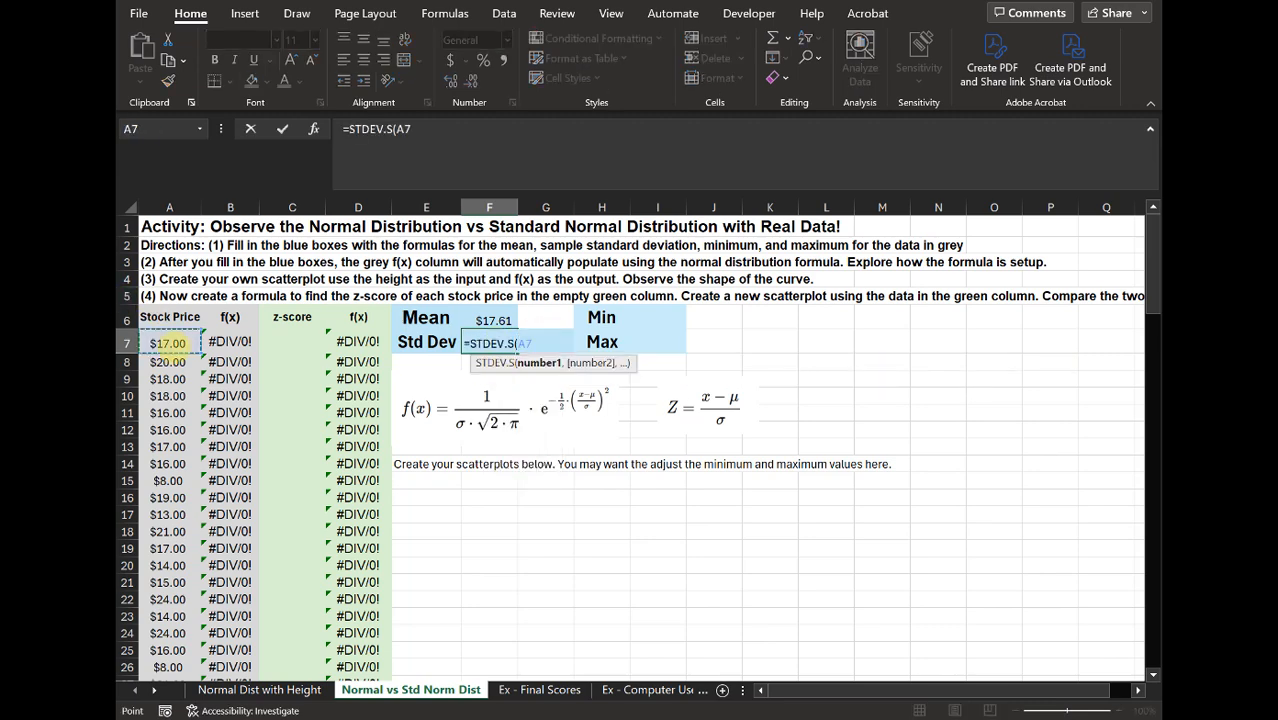
pyautogui.hotkey('ctrl', 'shift', 'Down')
pyautogui.press('Return')
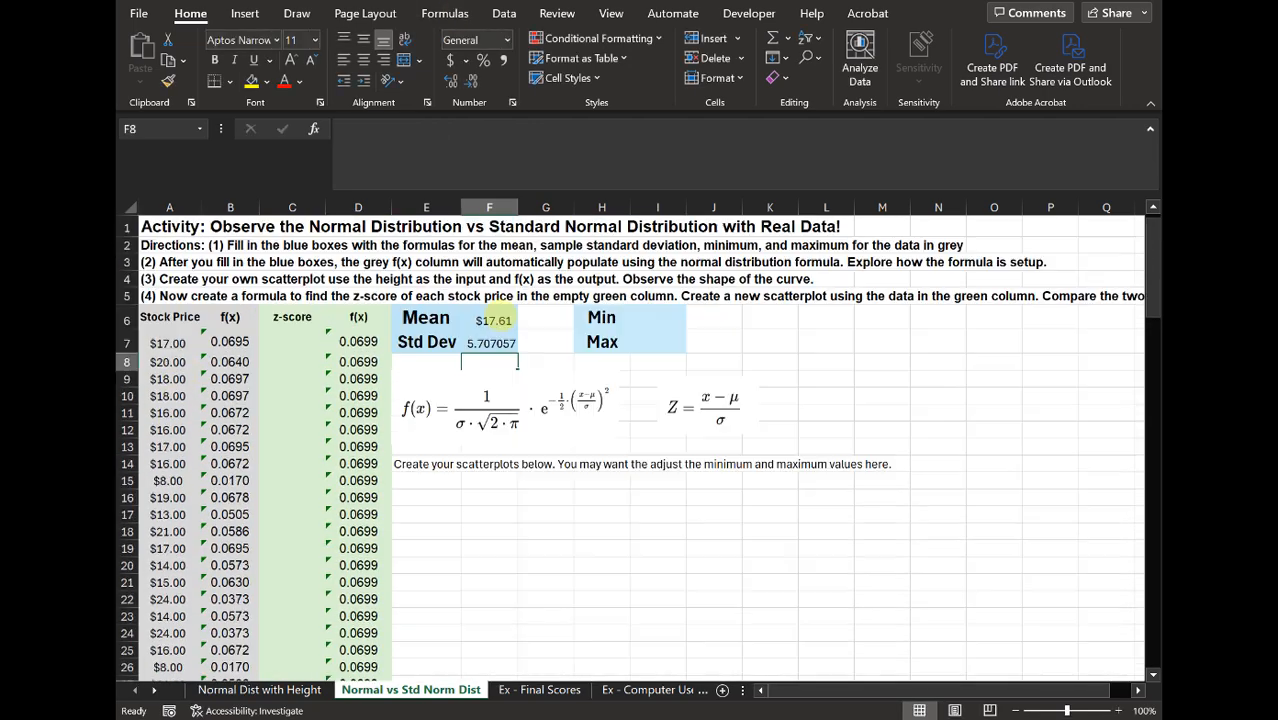
# Calculate the minimum stock price in I6 with the MIN function over A7:A123
pyautogui.click(660, 319)
pyautogui.write('=min')
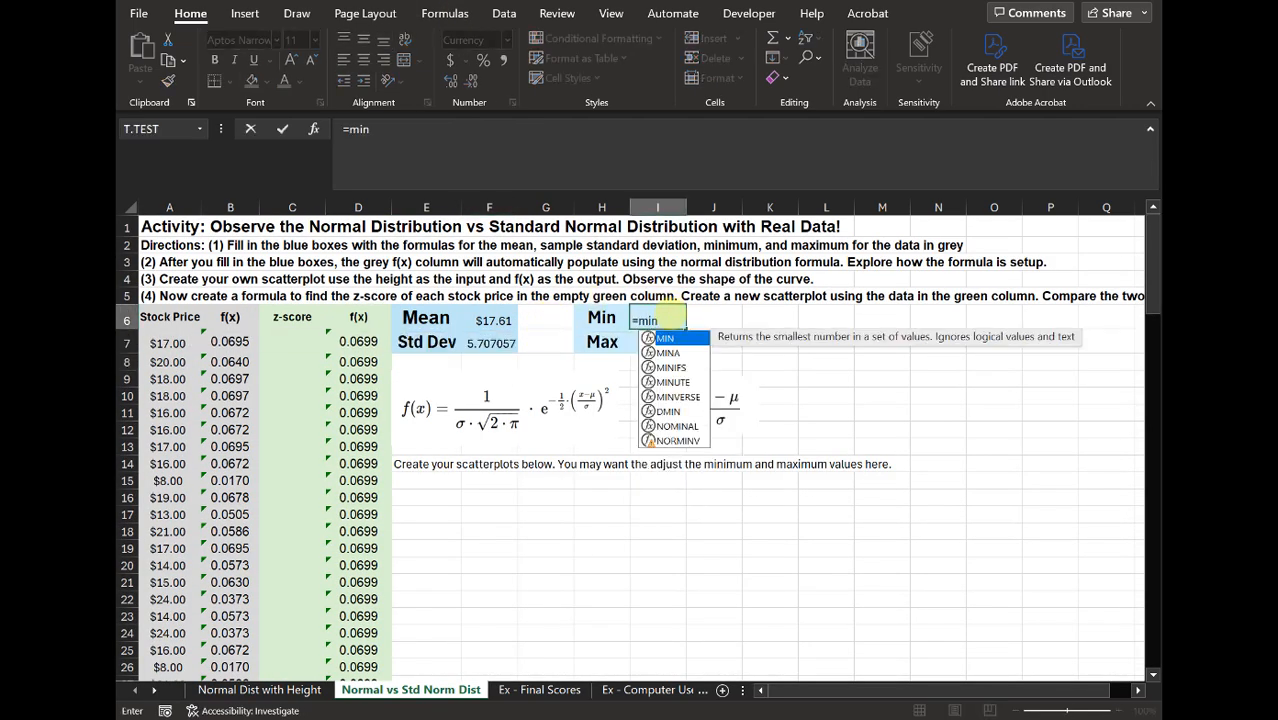
pyautogui.write('(')
pyautogui.click(168, 343)
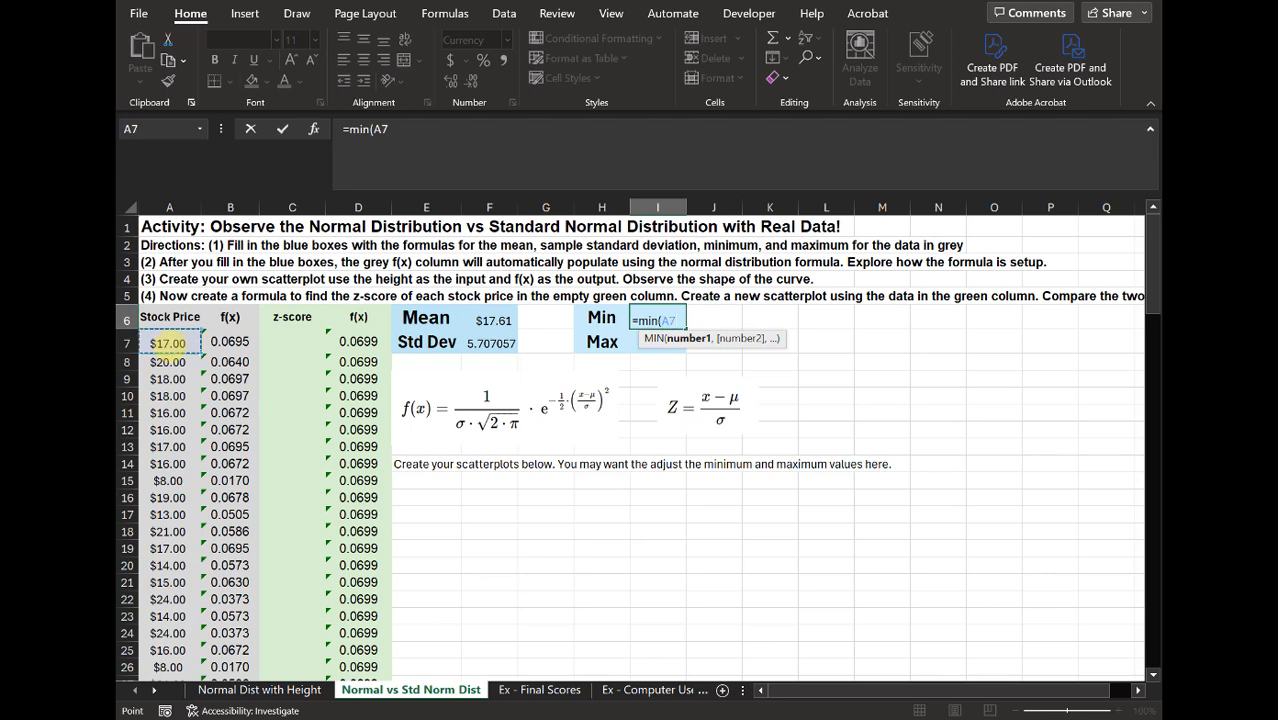
pyautogui.hotkey('ctrl', 'shift', 'Down')
pyautogui.press('Return')
# Calculate the maximum stock price in I7 with the MAX function over A7:A123
pyautogui.write('=max')
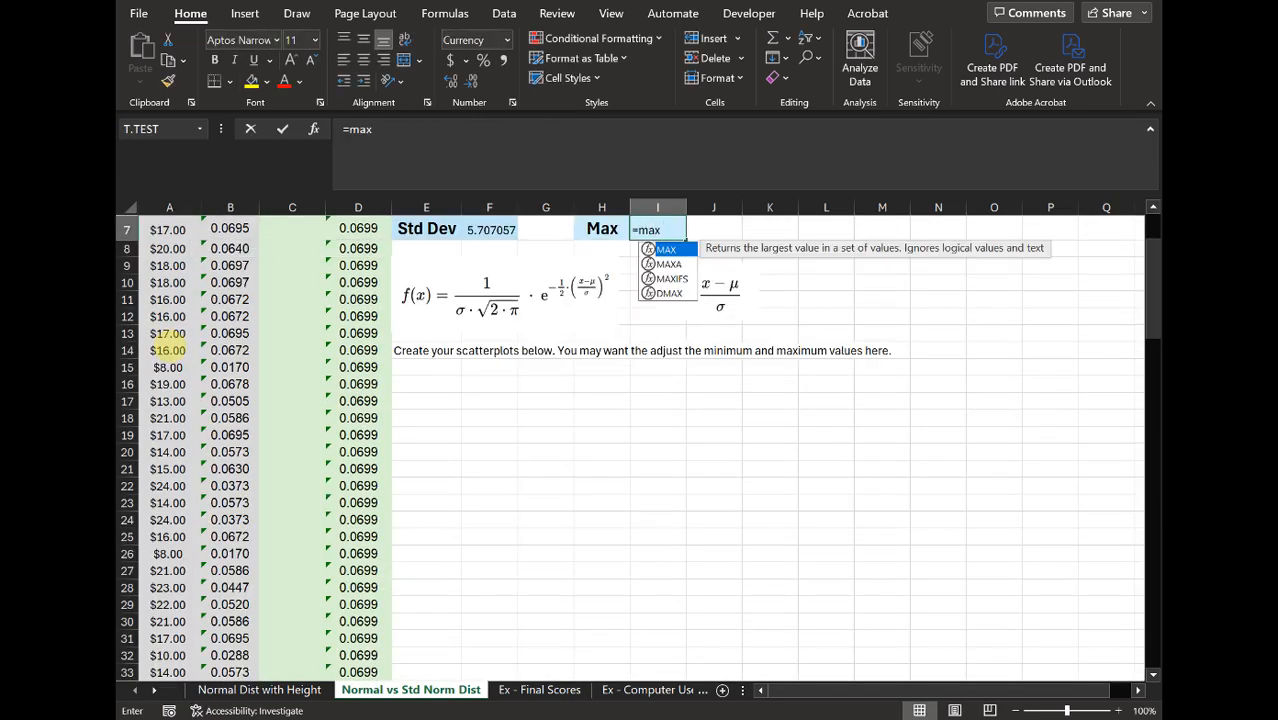
pyautogui.write('(')
pyautogui.scroll(2, 168, 345)
pyautogui.click(168, 343)
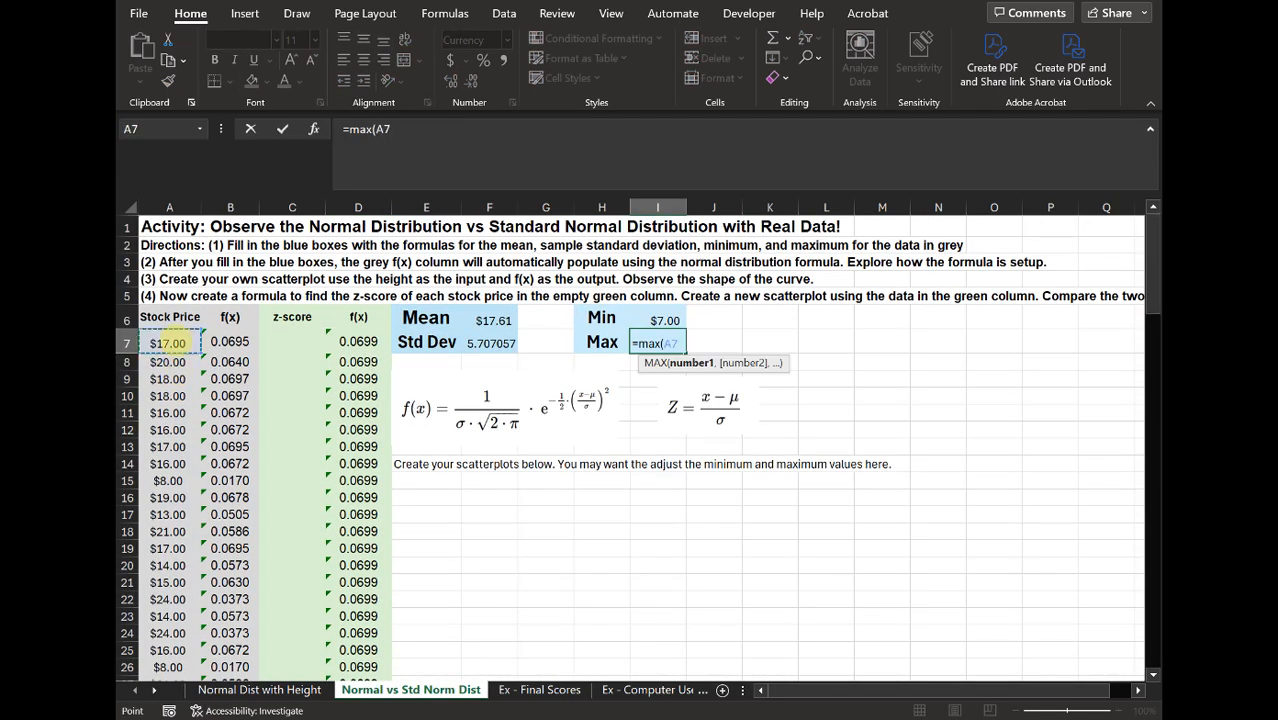
pyautogui.hotkey('ctrl', 'shift', 'Down')
pyautogui.press('Return')
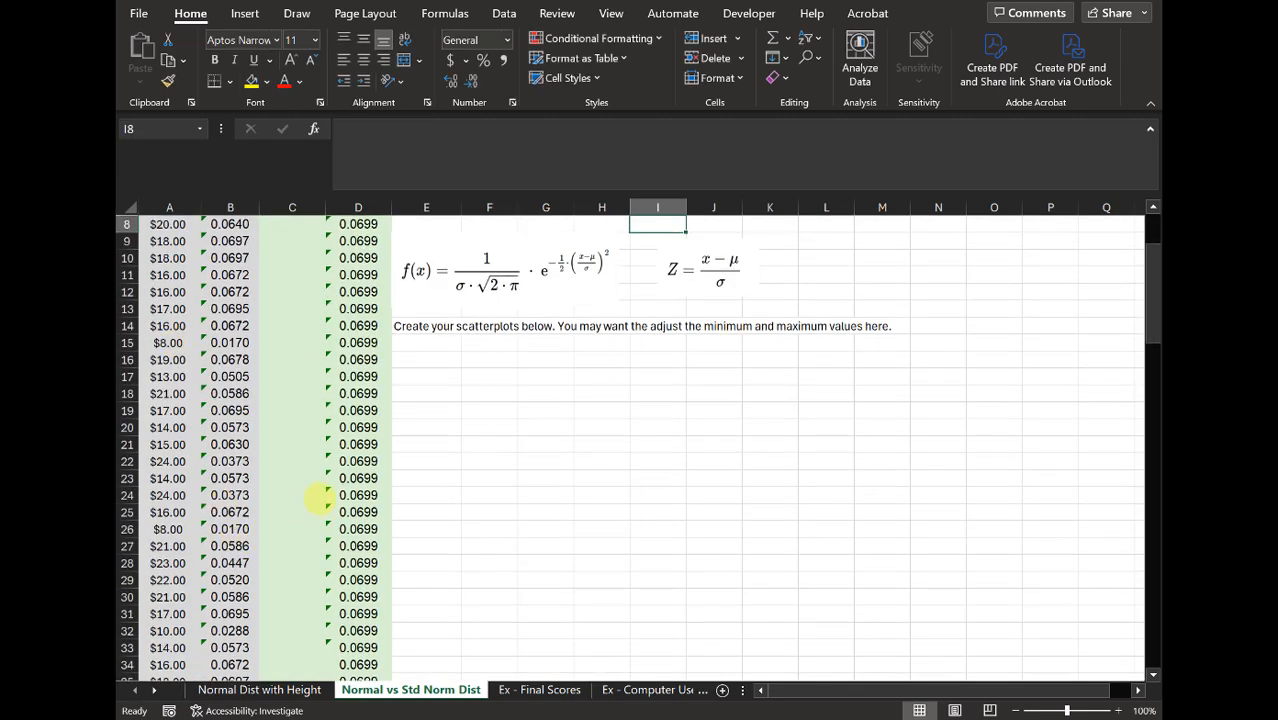
pyautogui.click(657, 461)
pyautogui.scroll(3, 650, 455)
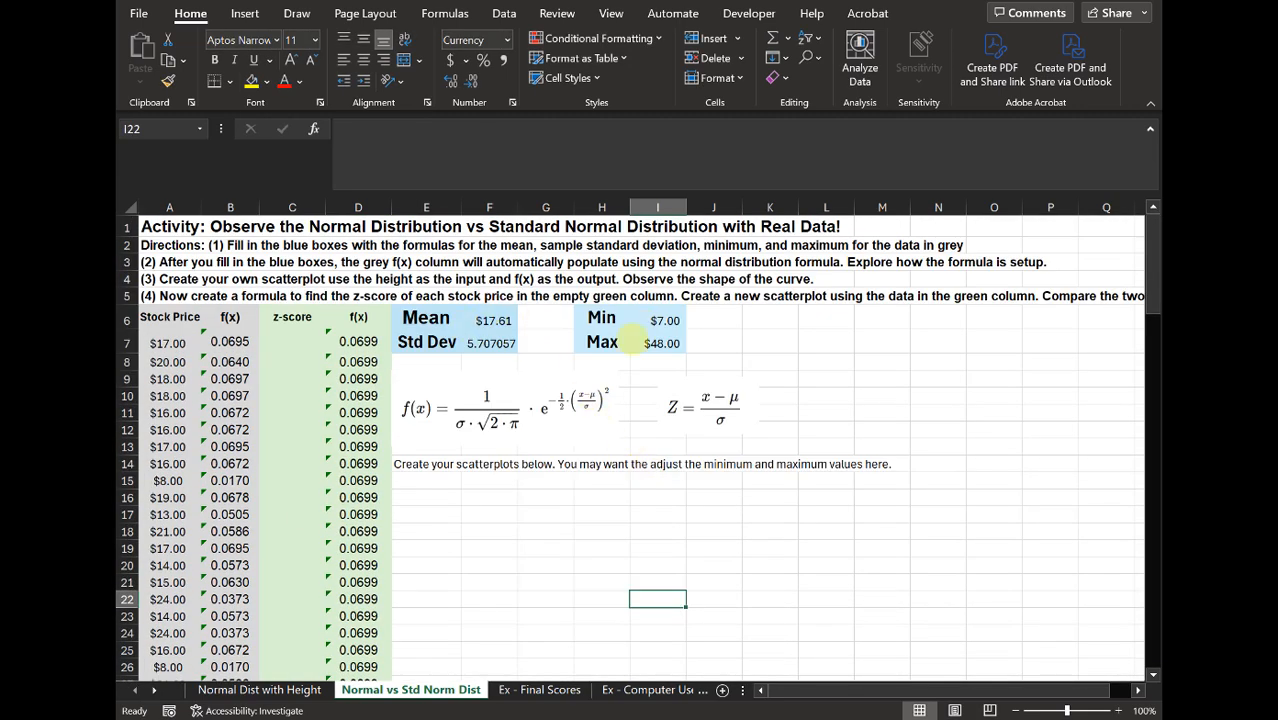
# Inspect the minimum formula in I6 and the normal distribution formulas in B7 and B12 without changing them
pyautogui.click(660, 320)
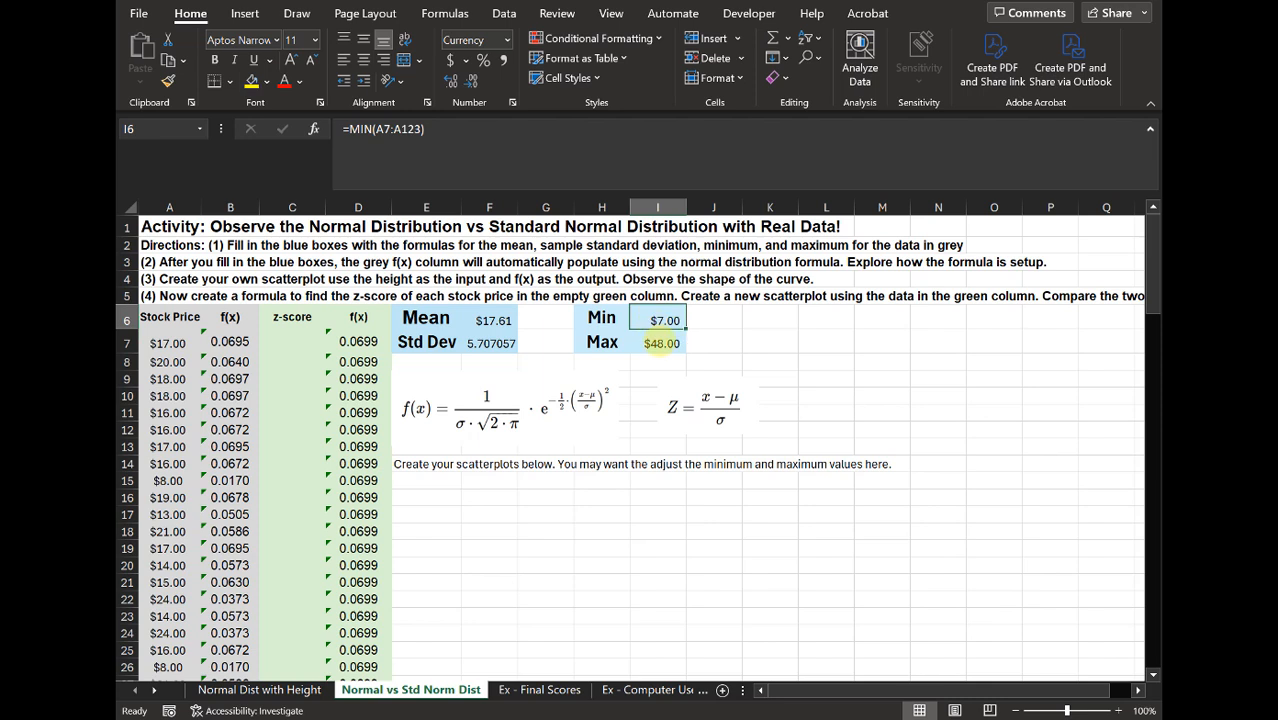
pyautogui.click(446, 499)
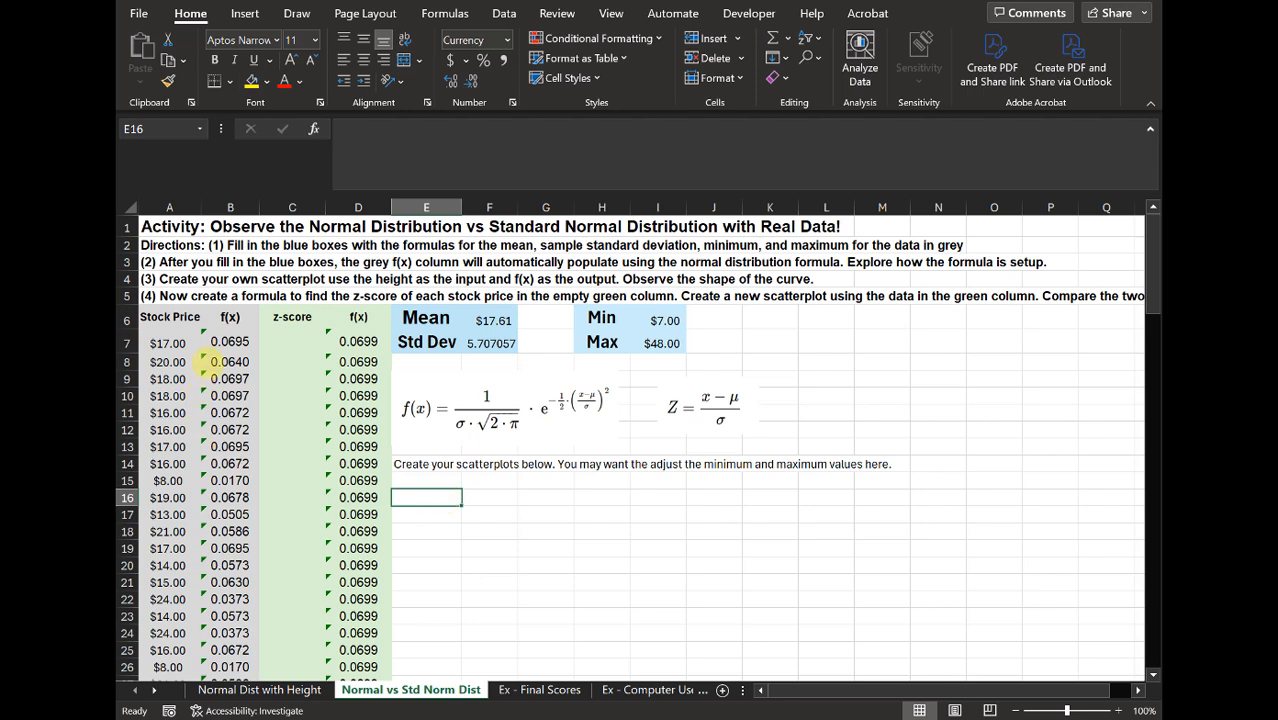
pyautogui.click(225, 342)
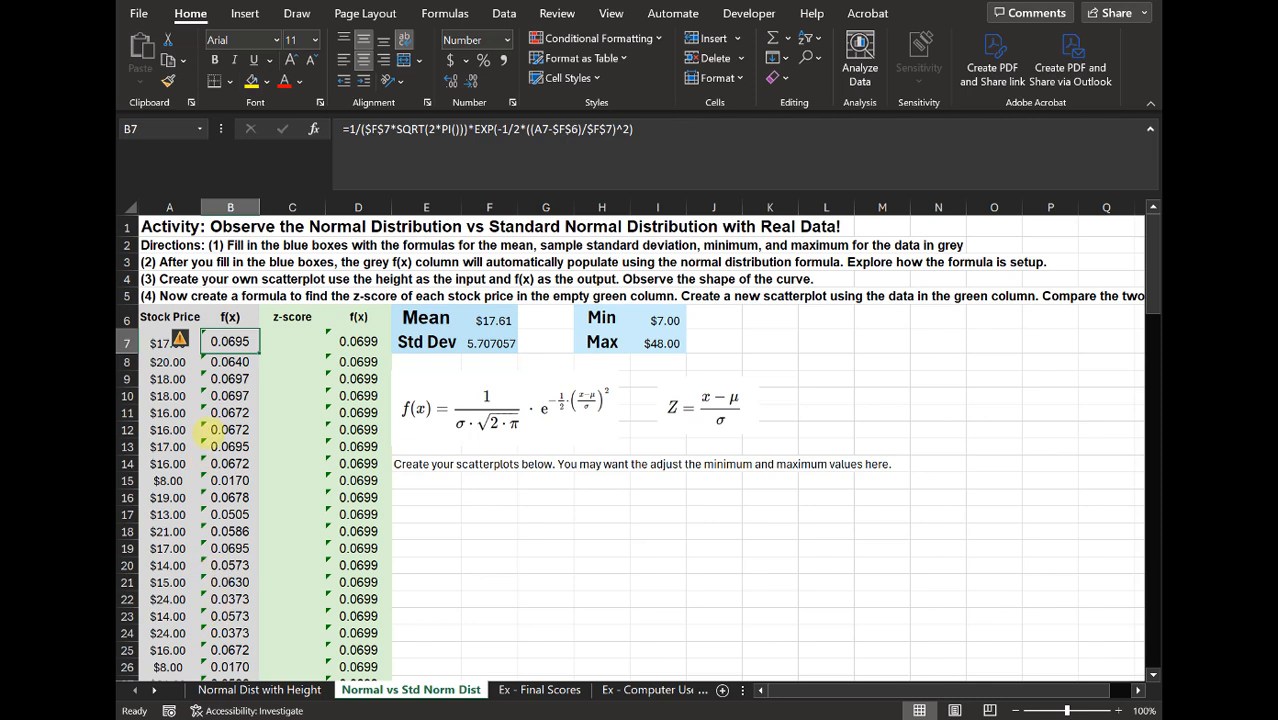
pyautogui.click(220, 430)
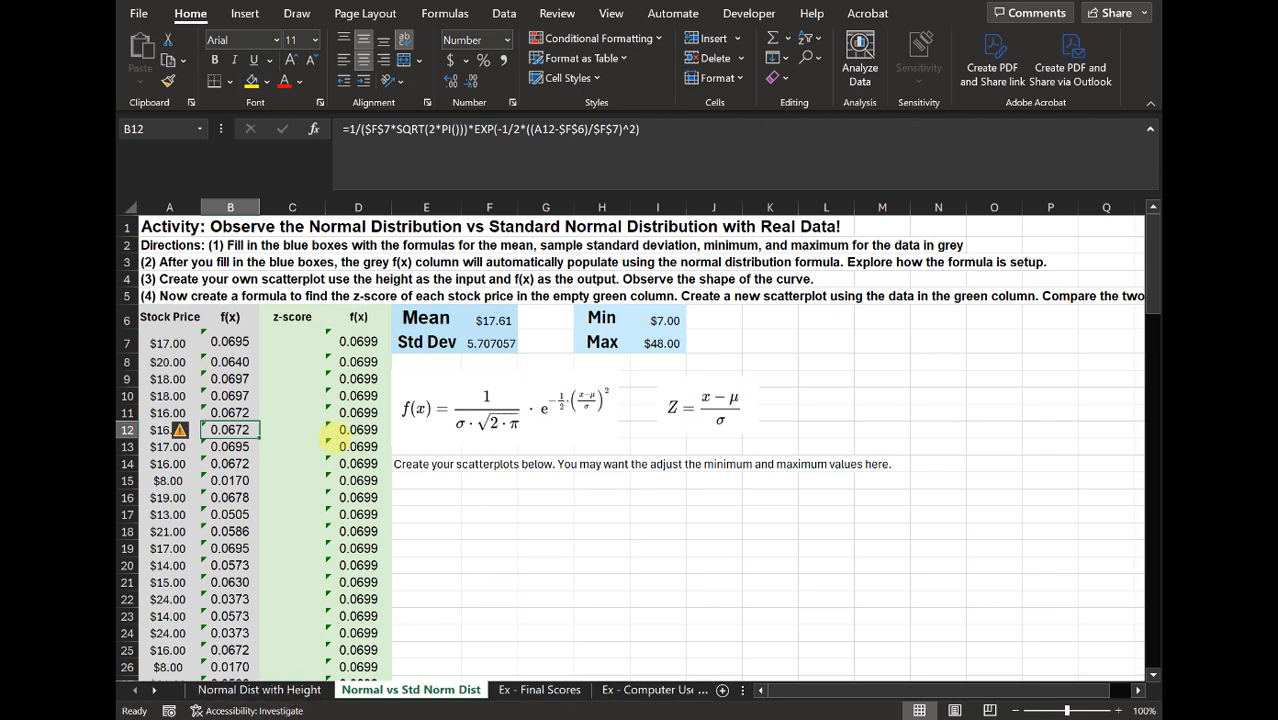
pyautogui.click(472, 158)
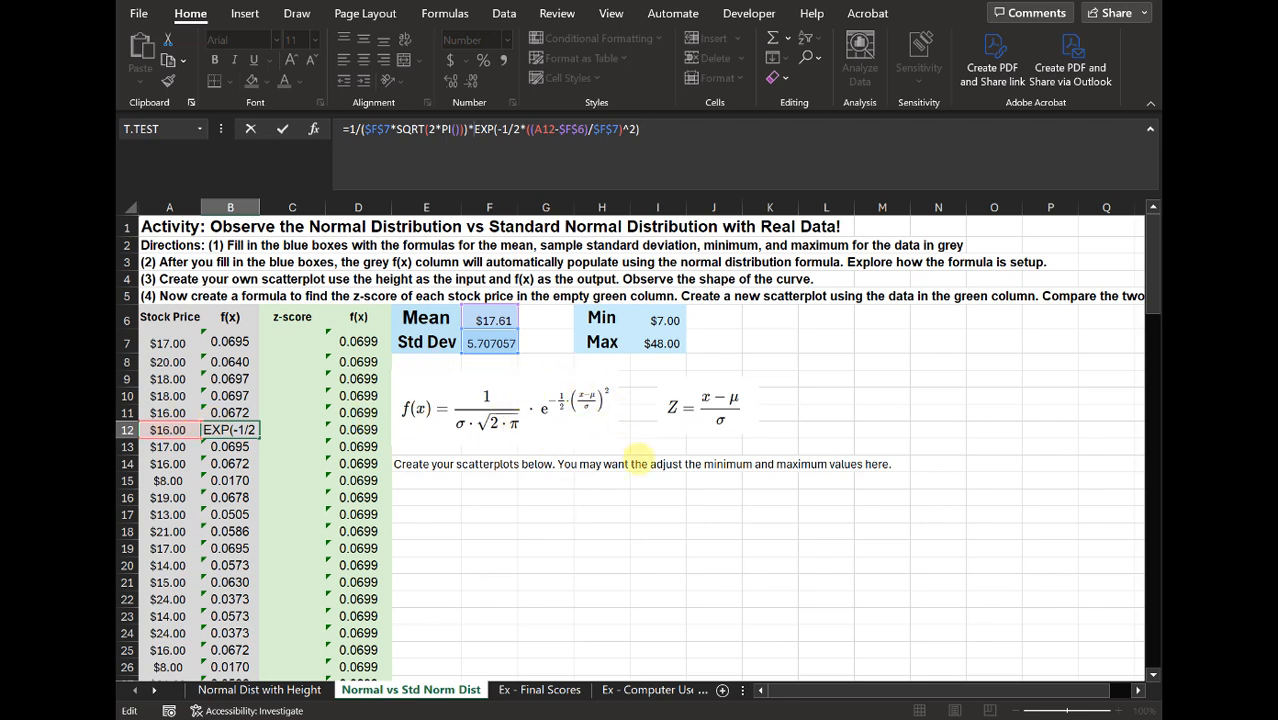
pyautogui.press('Escape')
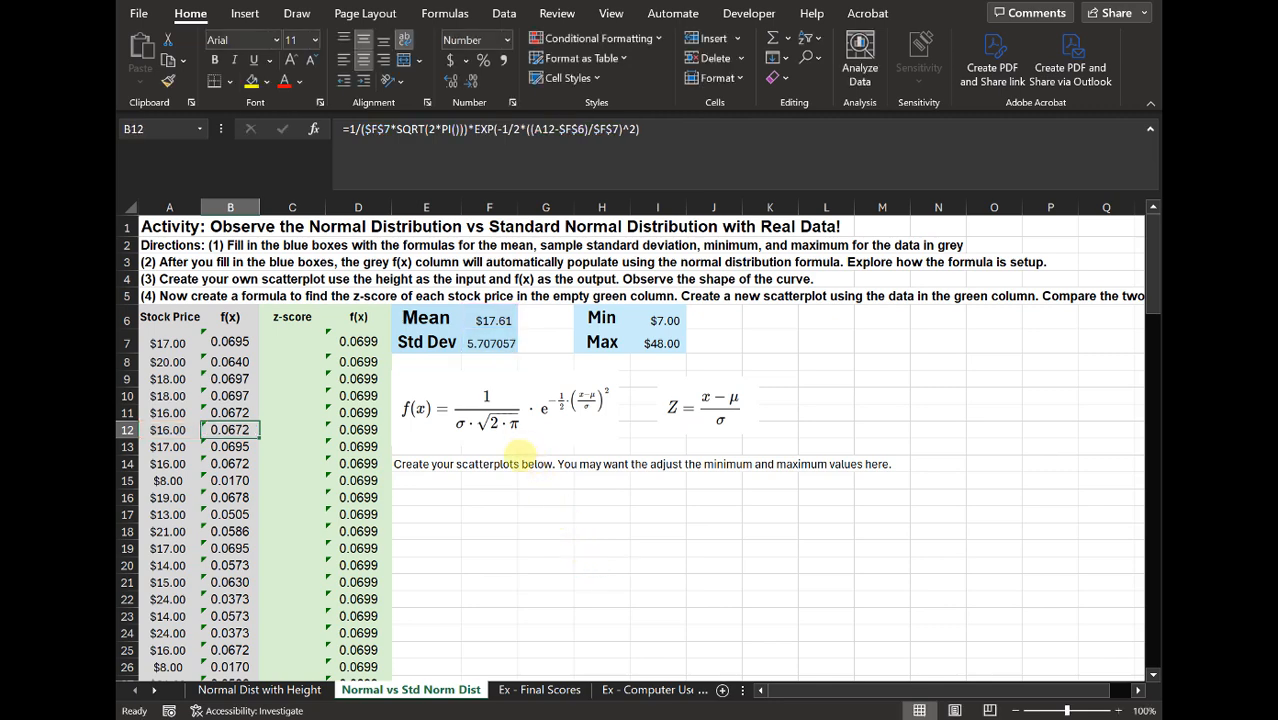
pyautogui.click(294, 340)
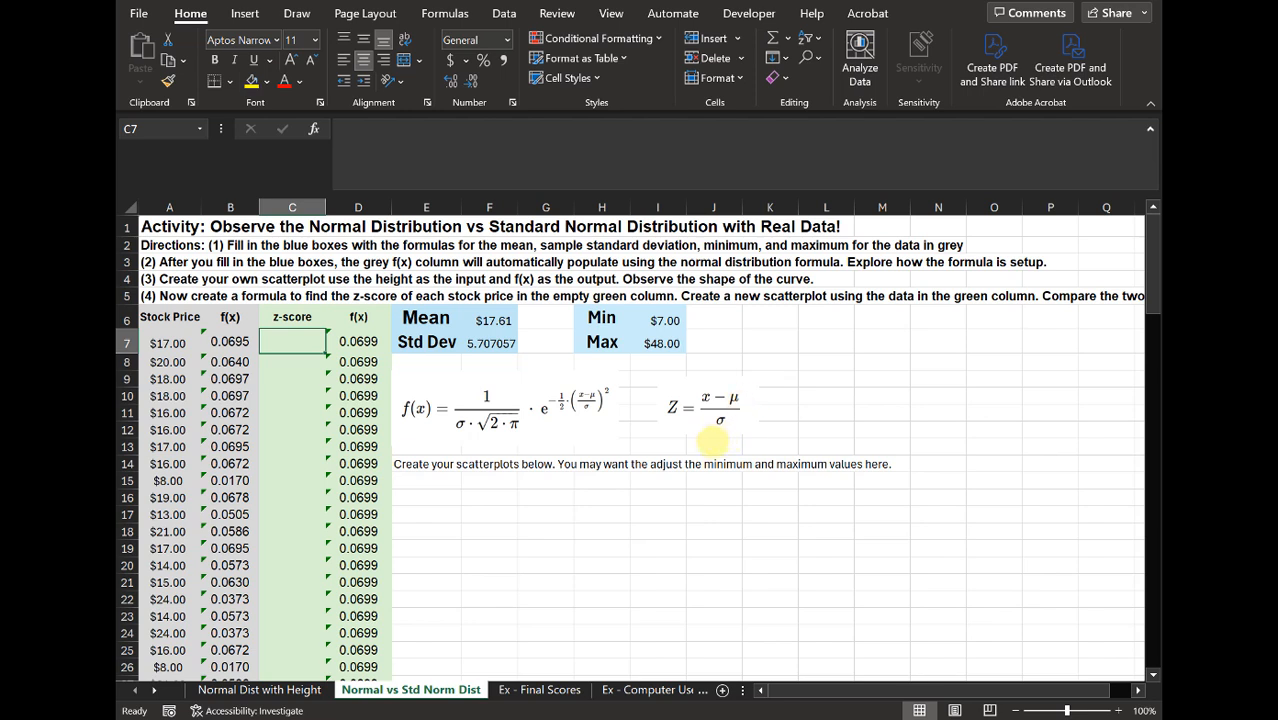
pyautogui.write('(')
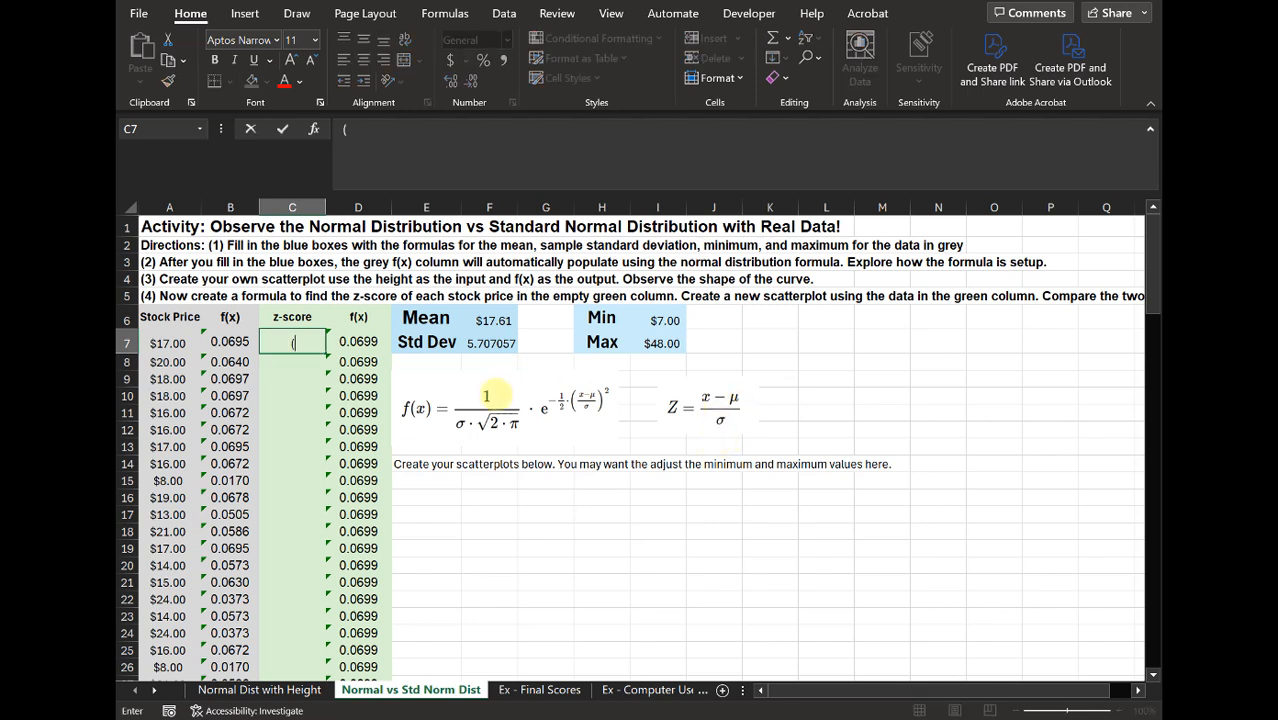
pyautogui.click(170, 343)
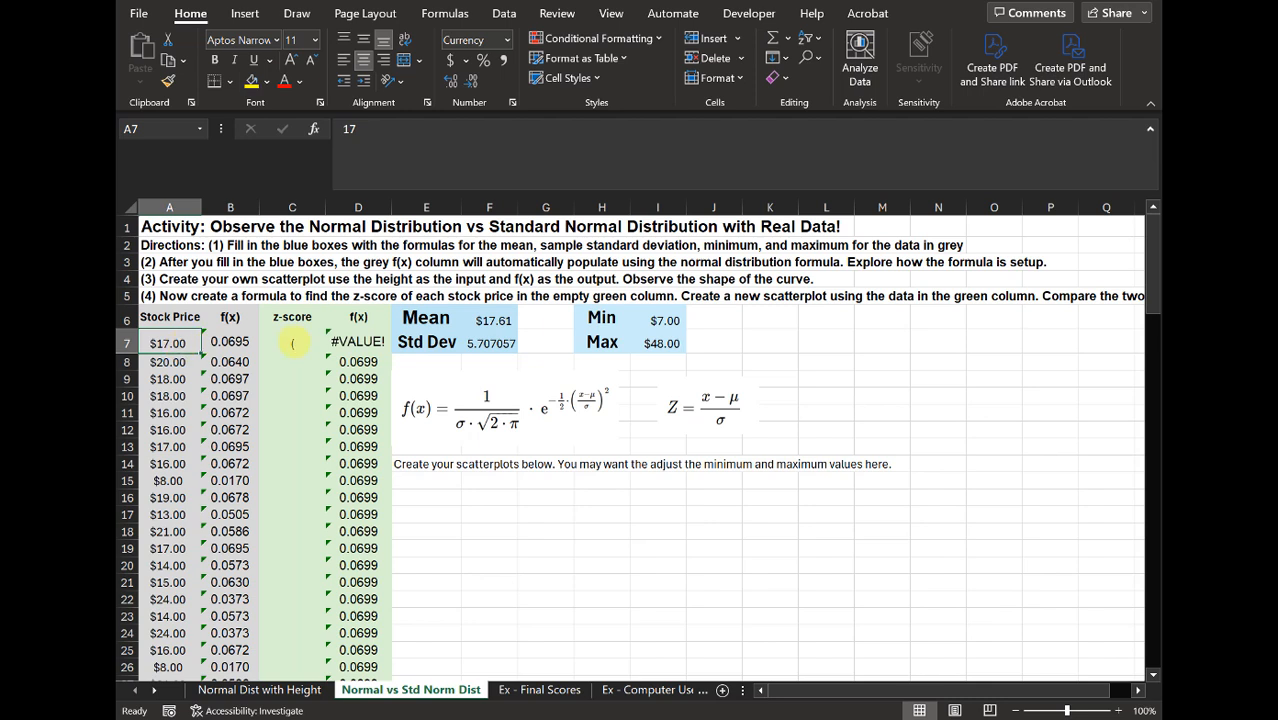
# Enter the z-score formula =(A7-$F$6)/$F$7 in C7, with absolute references to the mean and standard deviation
pyautogui.click(292, 343)
pyautogui.write('=(')
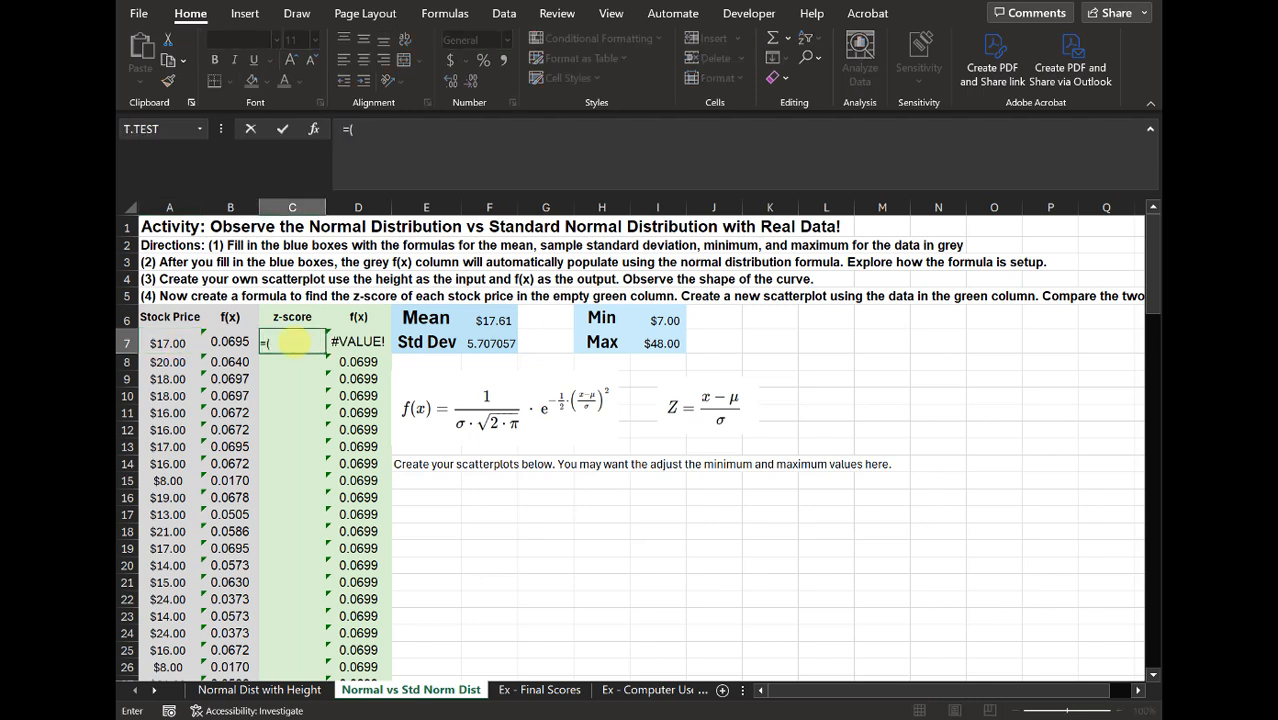
pyautogui.click(168, 343)
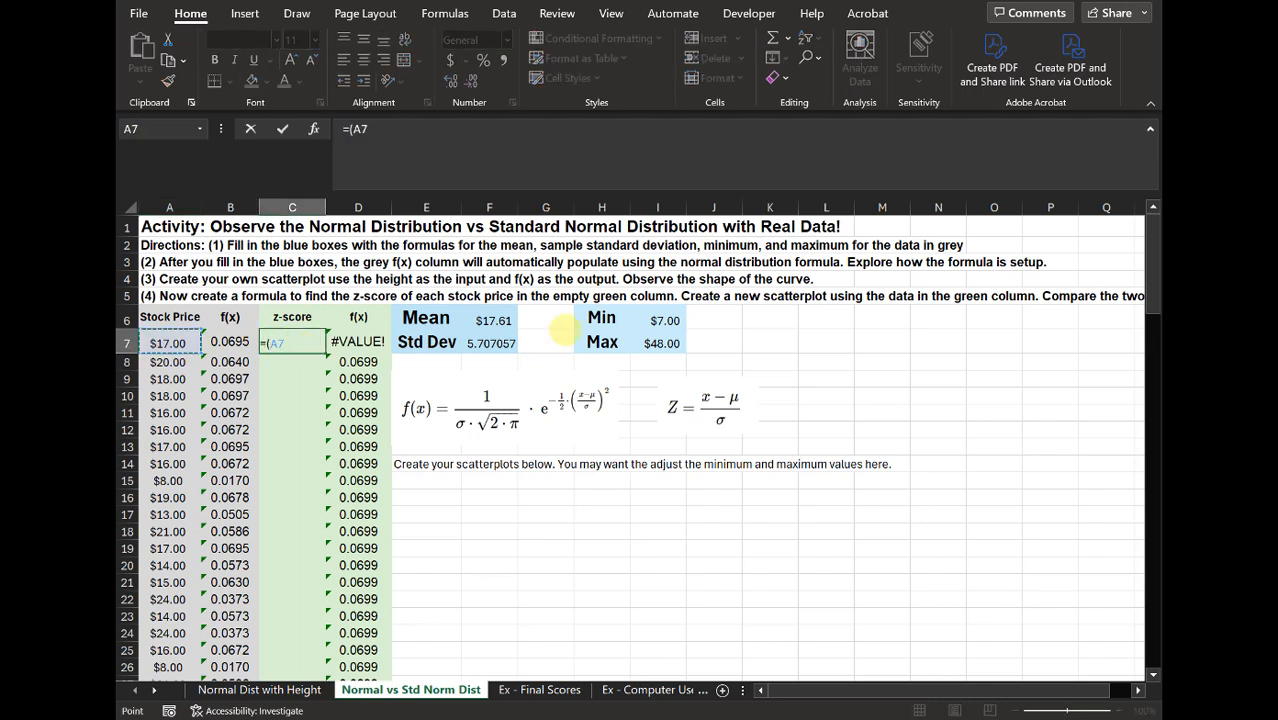
pyautogui.write('-')
pyautogui.click(490, 320)
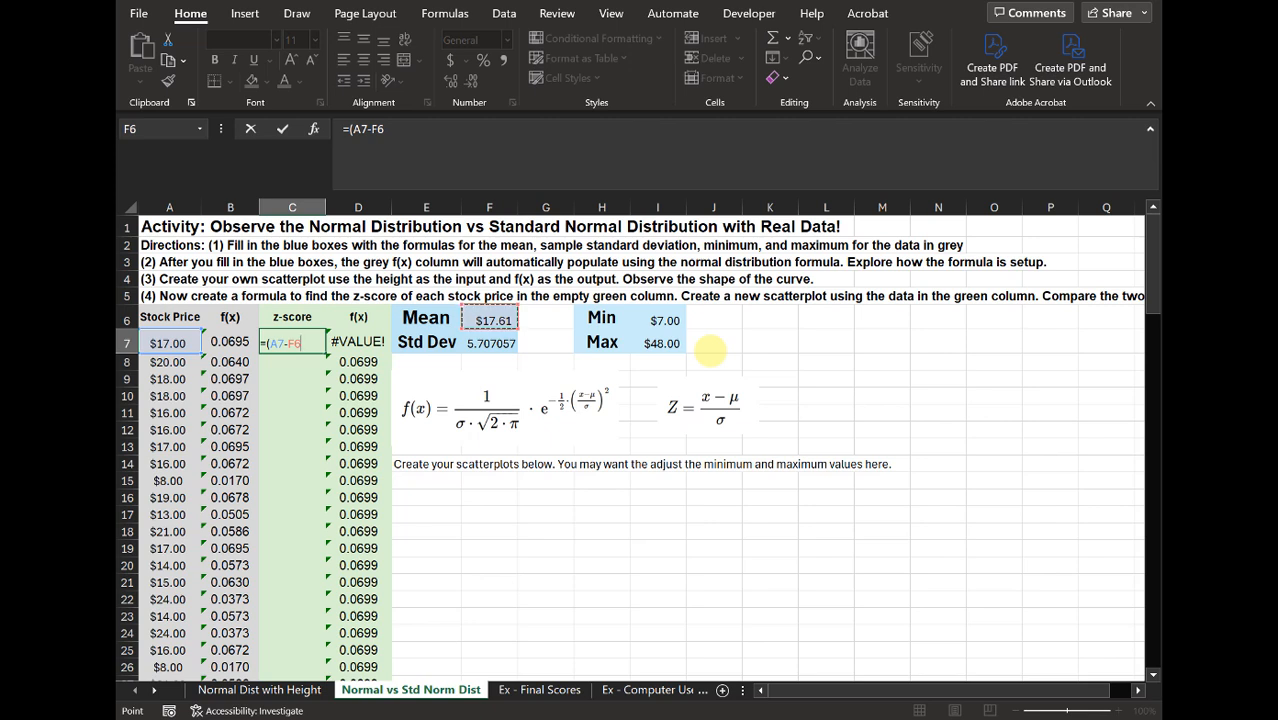
pyautogui.press('F4')
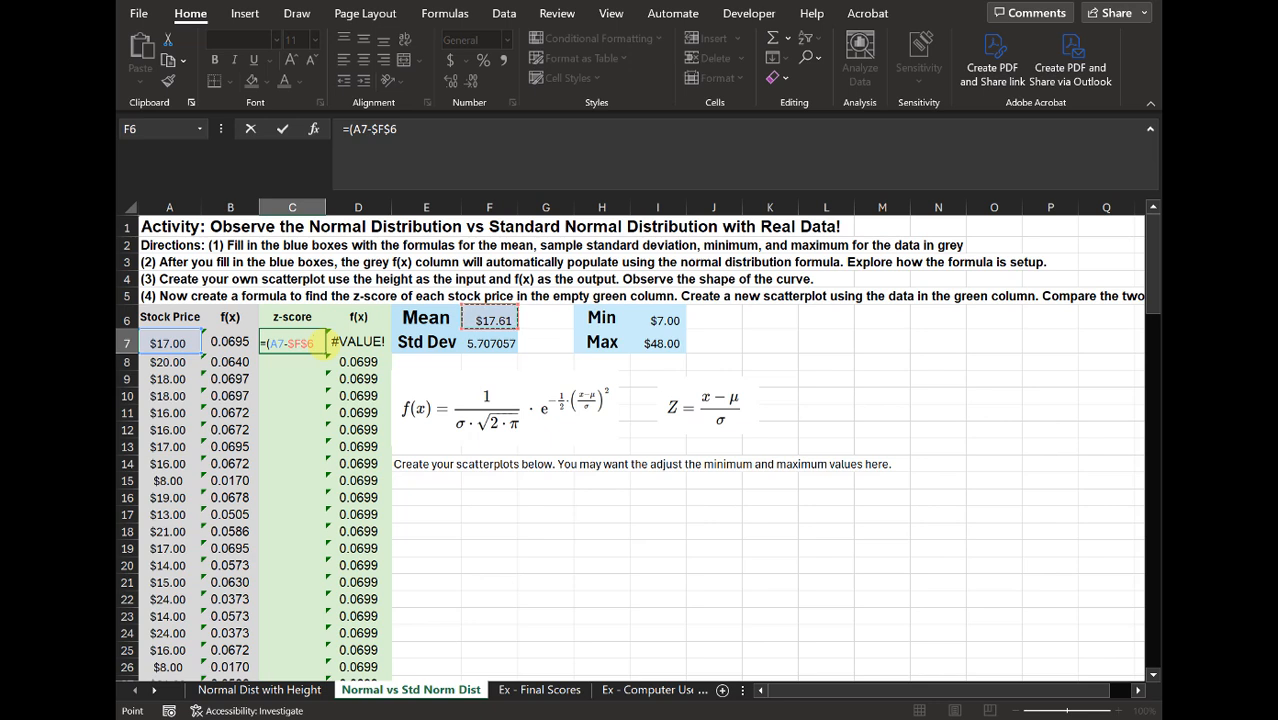
pyautogui.write(')/')
pyautogui.click(490, 346)
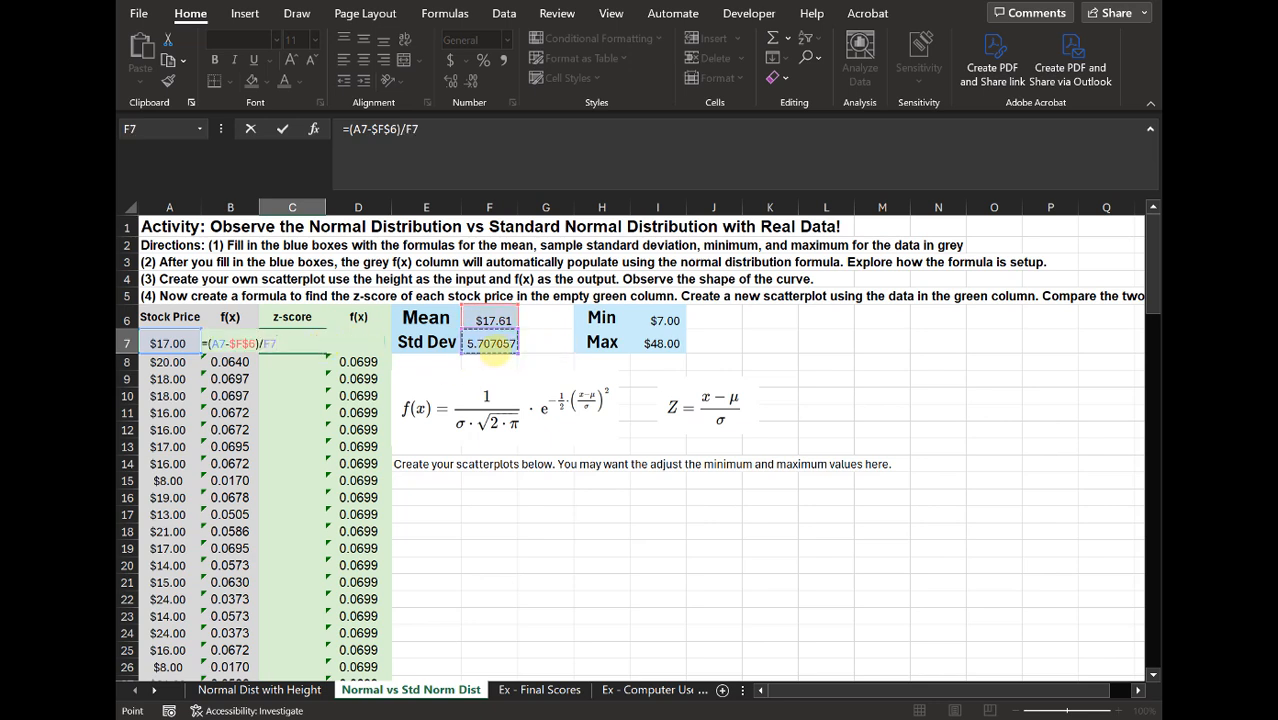
pyautogui.press('Return')
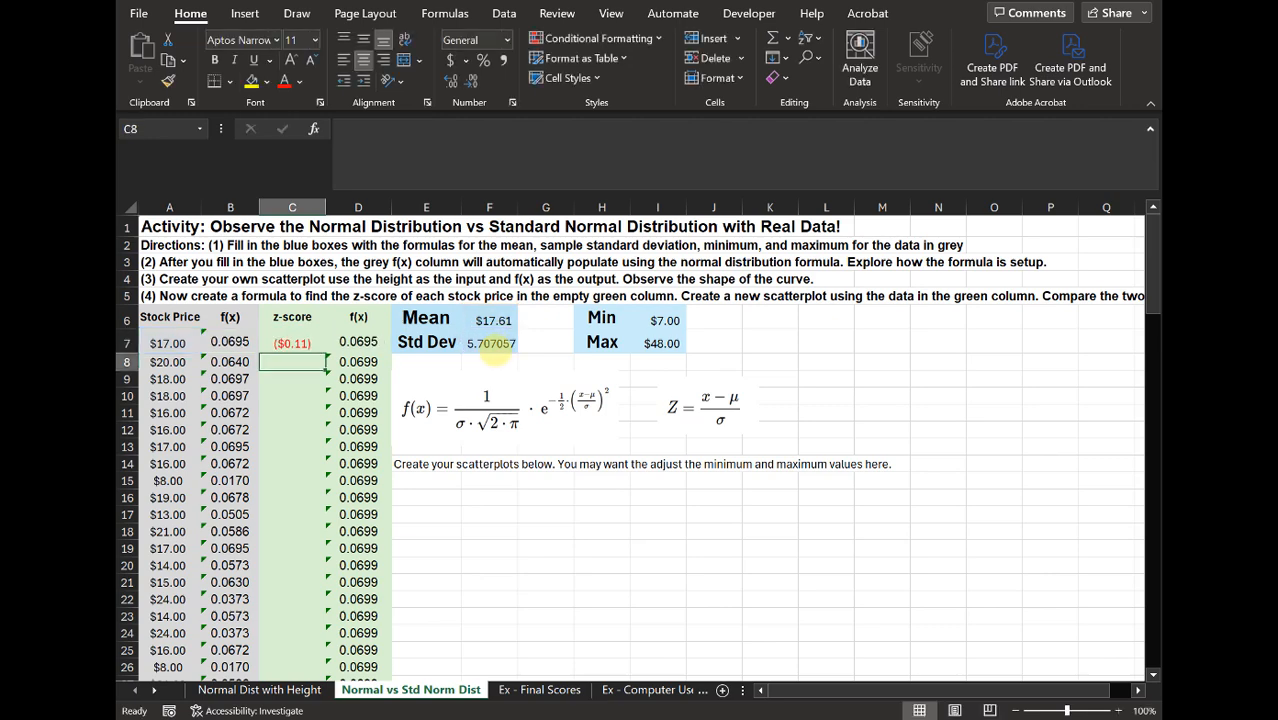
# Change the format of the z-score in C7 to Number
pyautogui.press('Up')
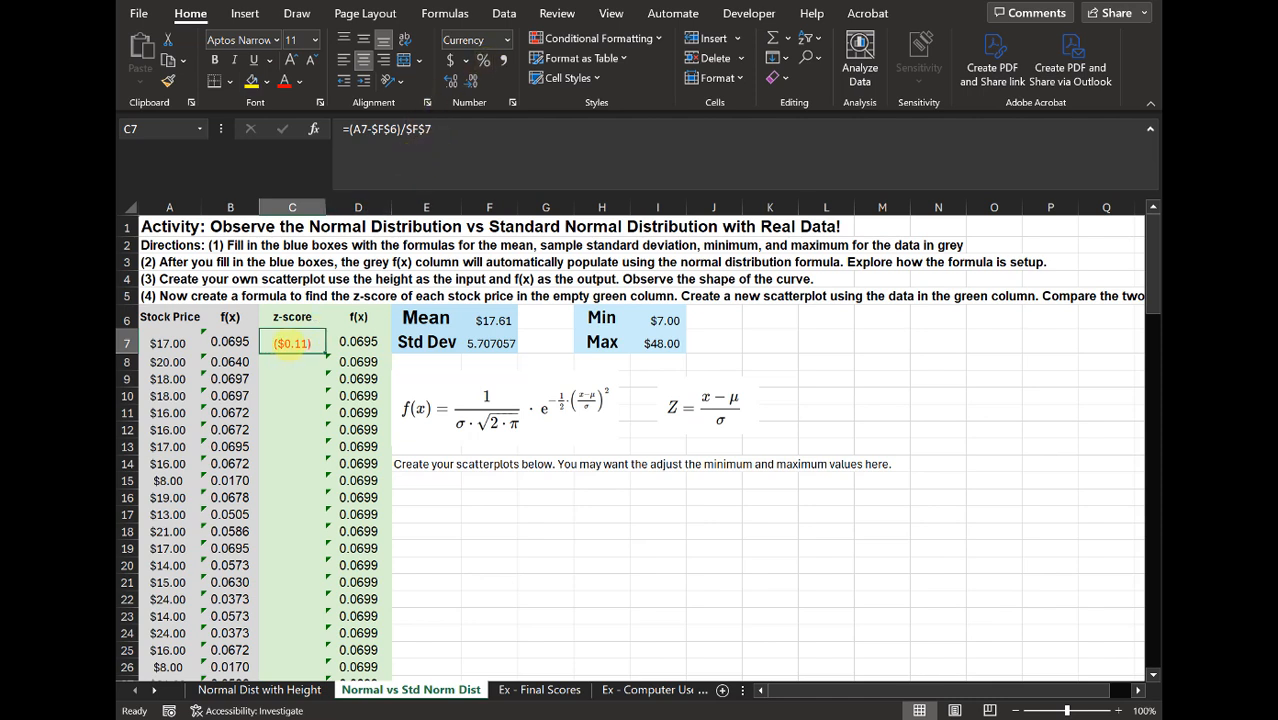
pyautogui.click(507, 38)
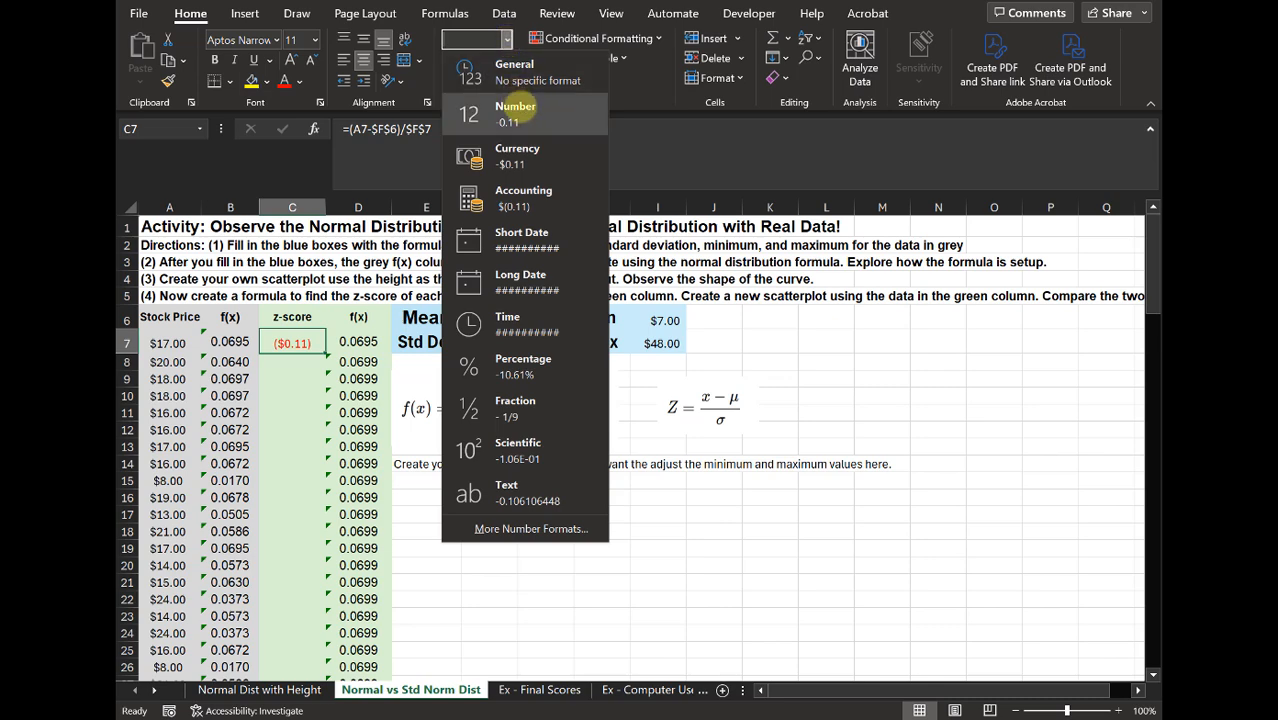
pyautogui.click(515, 110)
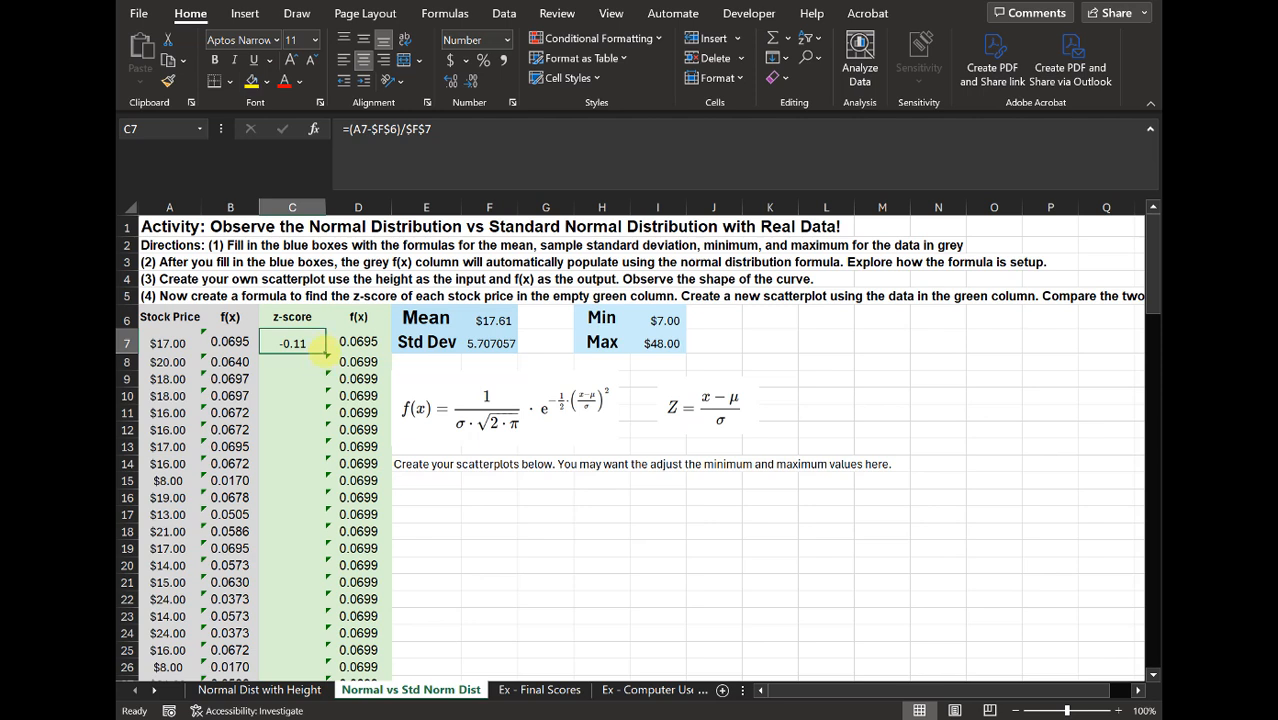
# Fill the z-score formula from C7 down to C16 and check the cell references of the copy in C15
pyautogui.moveTo(325, 351); pyautogui.dragTo(300, 500)
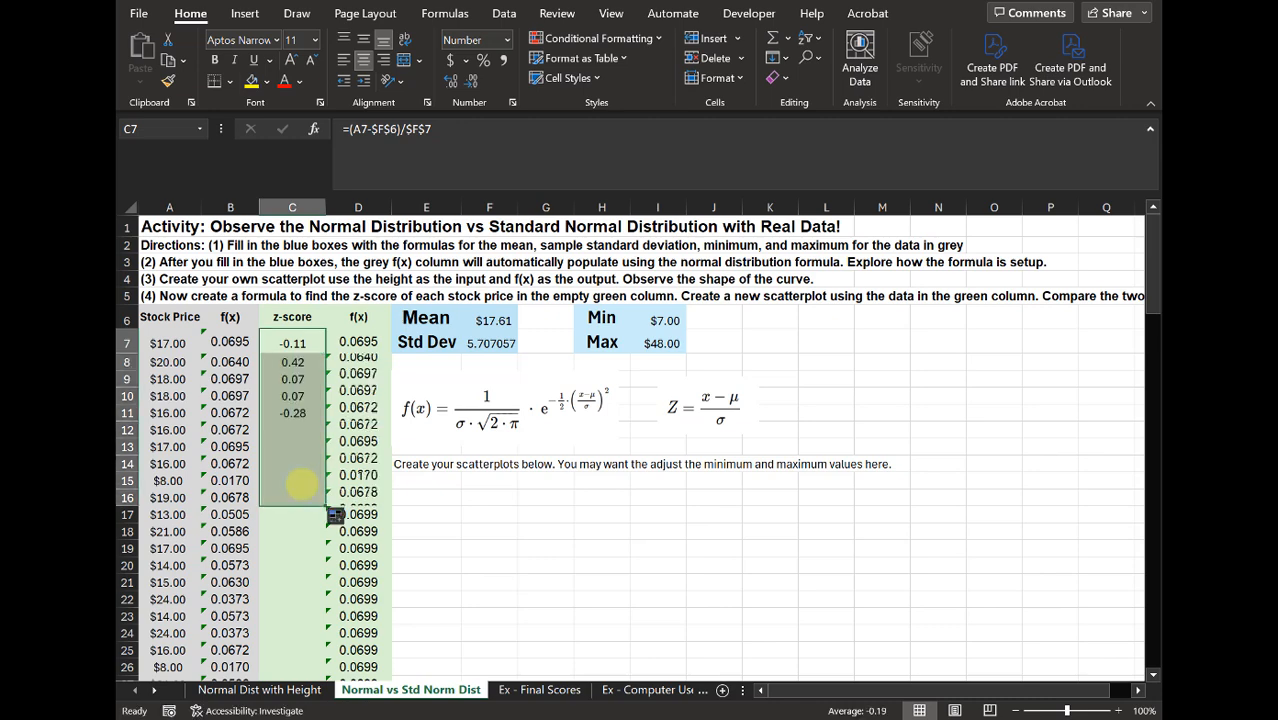
pyautogui.click(292, 480)
pyautogui.click(392, 140)
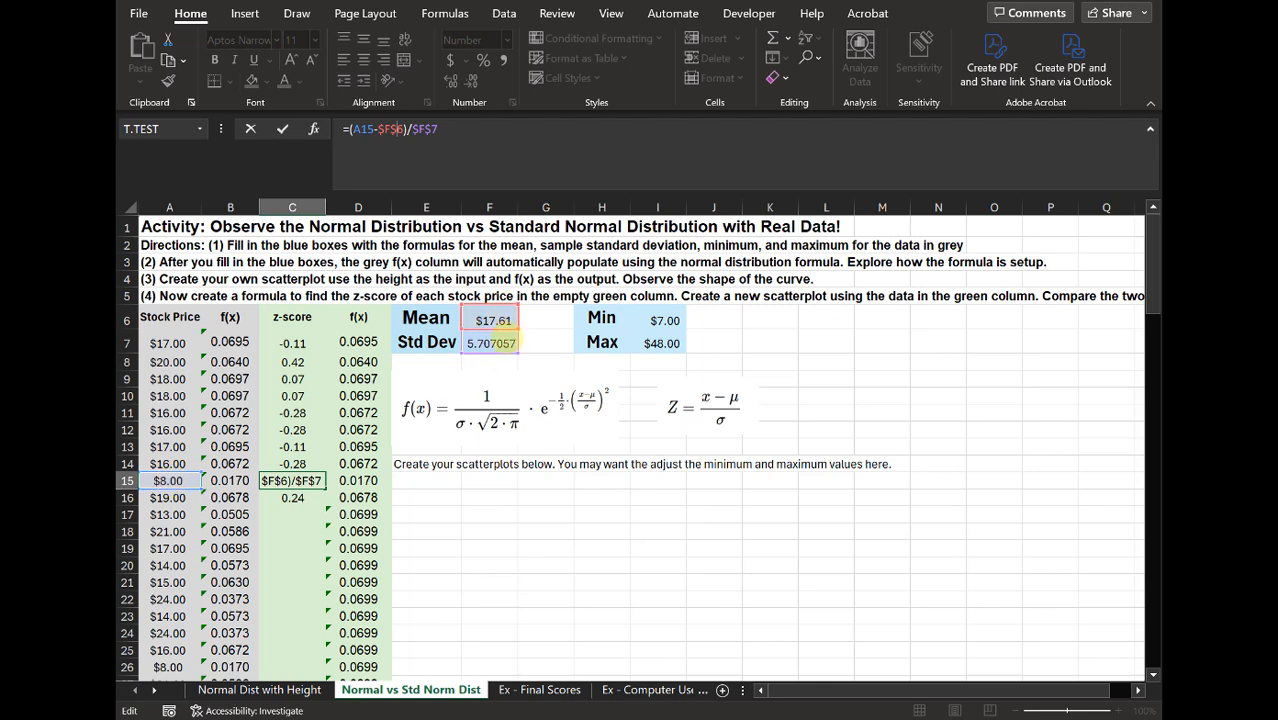
pyautogui.press('Return')
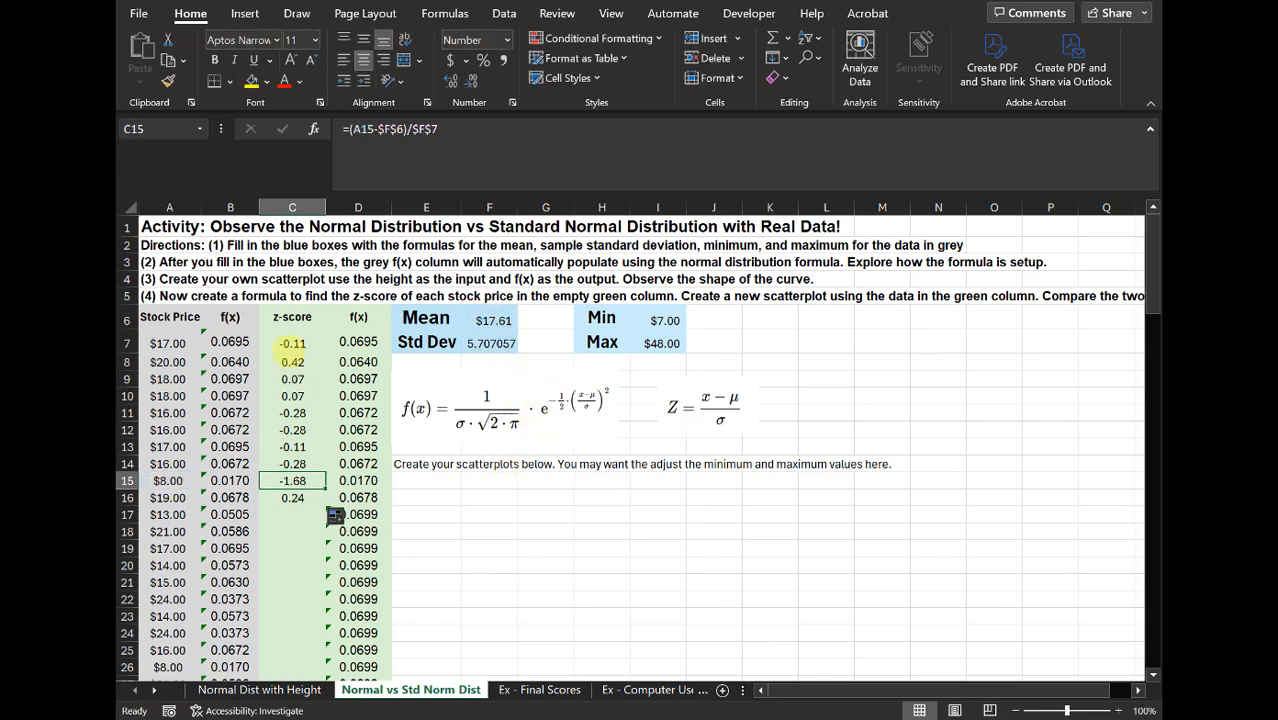
# Clear the filled z-score copies below C7, from C8 down to C17
pyautogui.click(286, 342)
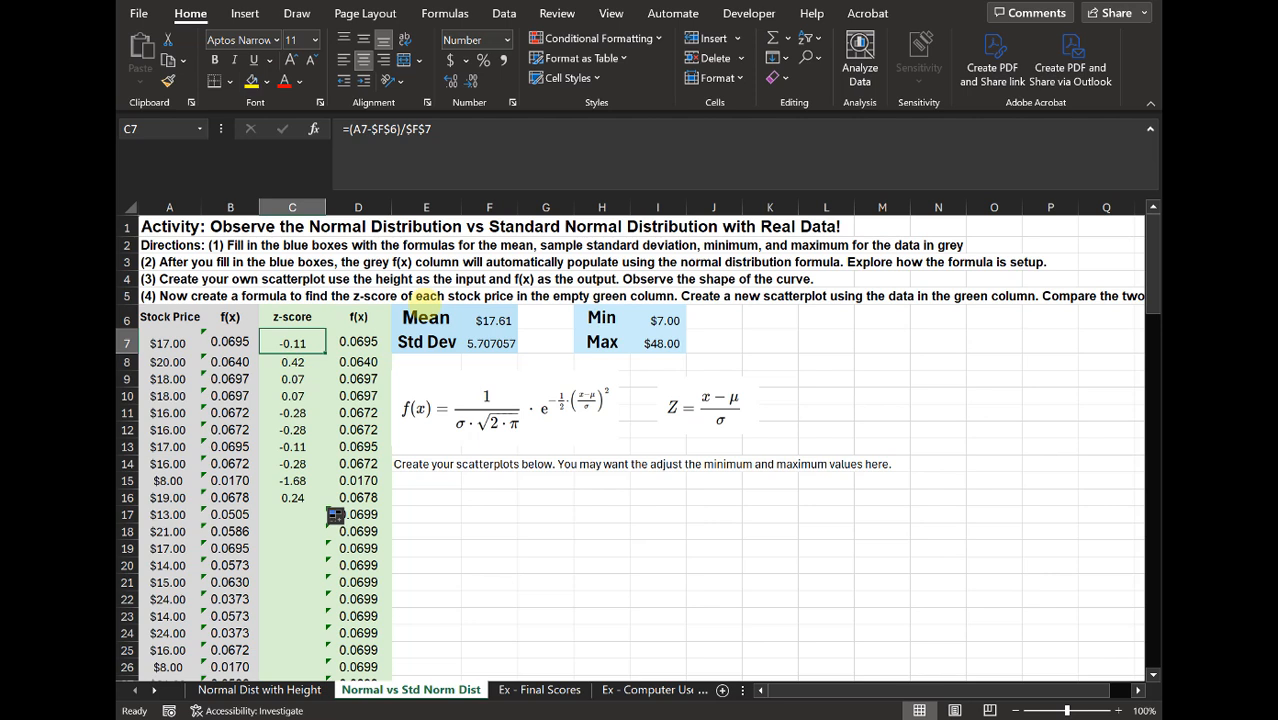
pyautogui.moveTo(292, 362); pyautogui.dragTo(292, 514)
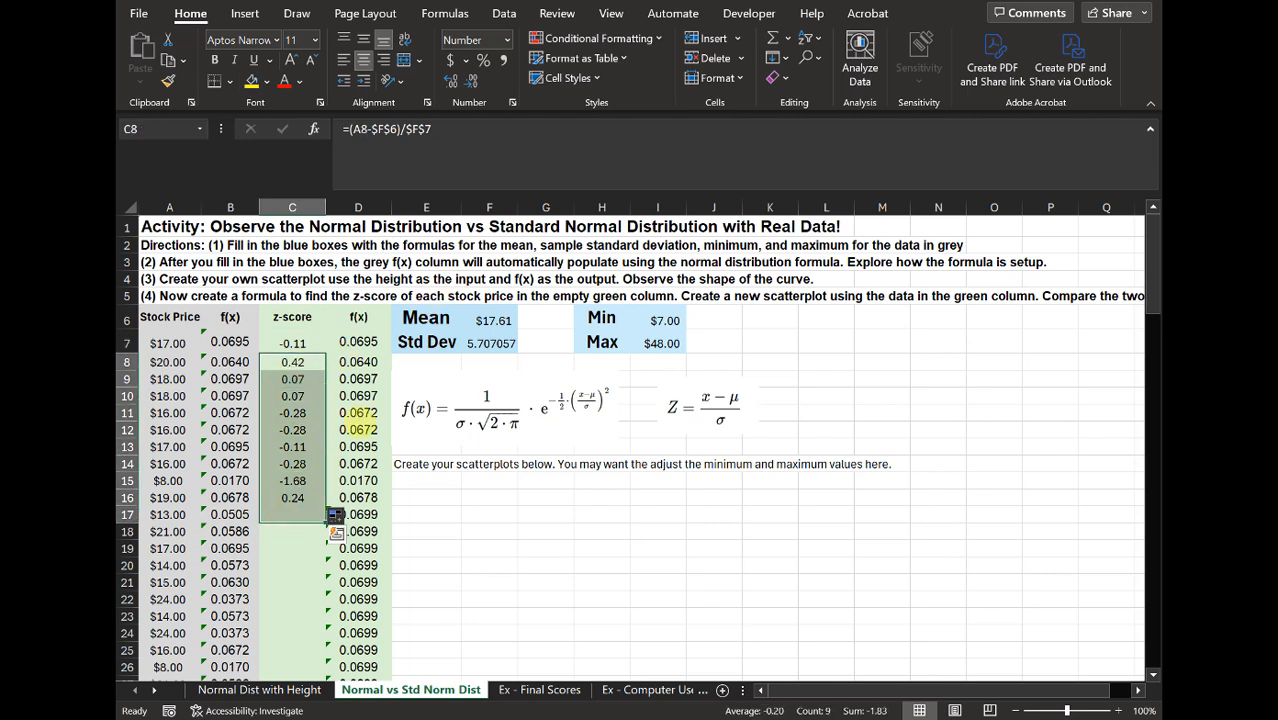
pyautogui.press('Delete')
# Copy the z-score formula in C7 and check how far down the stock price data extend
pyautogui.click(291, 346)
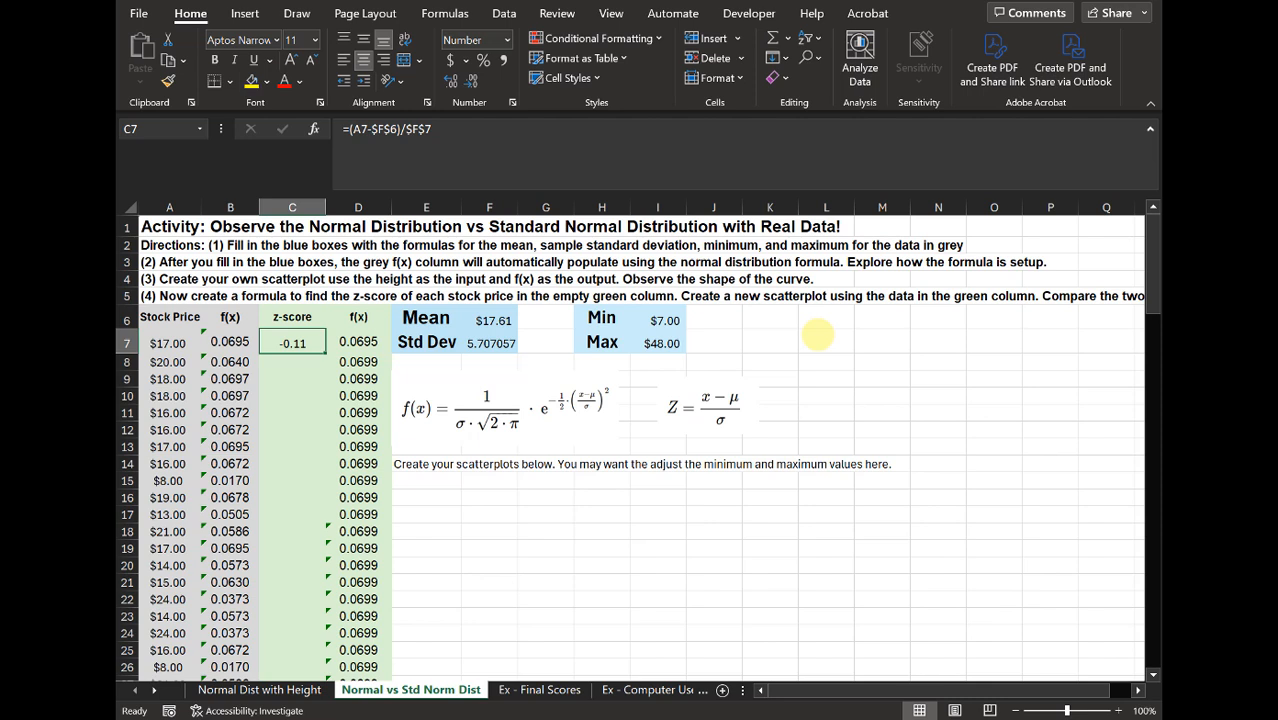
pyautogui.hotkey('ctrl', 'c')
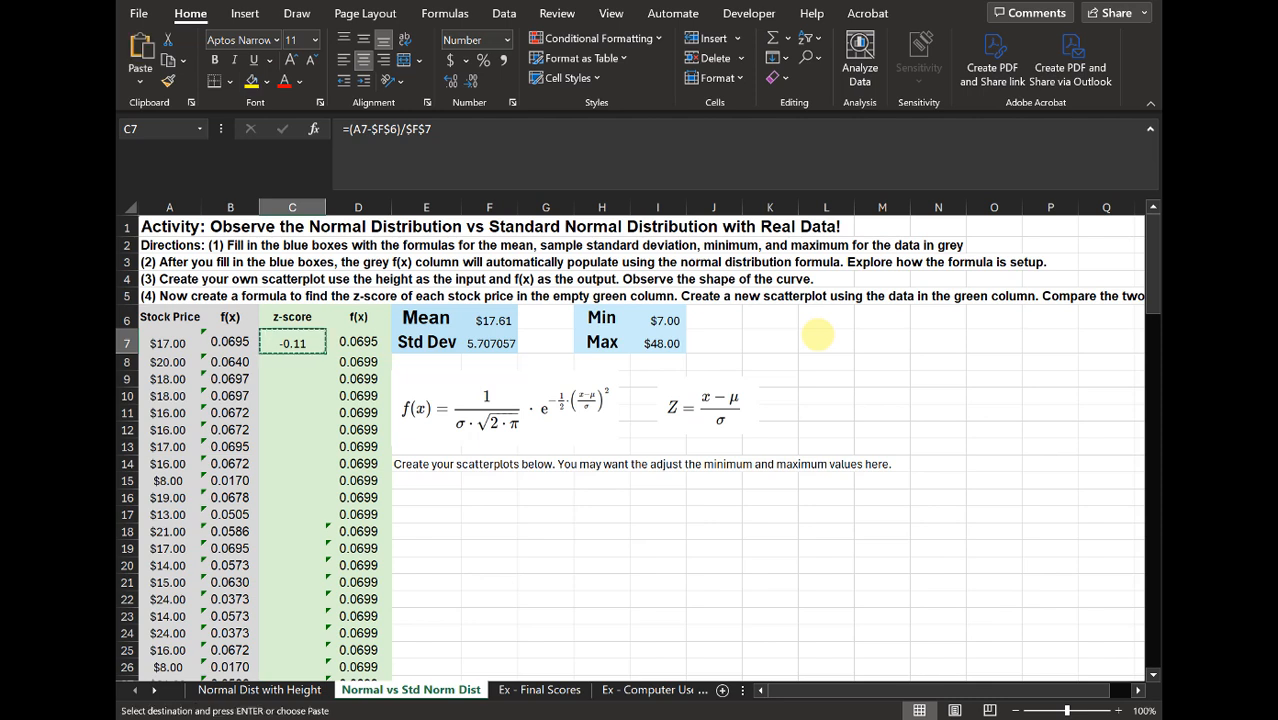
pyautogui.press('Left')
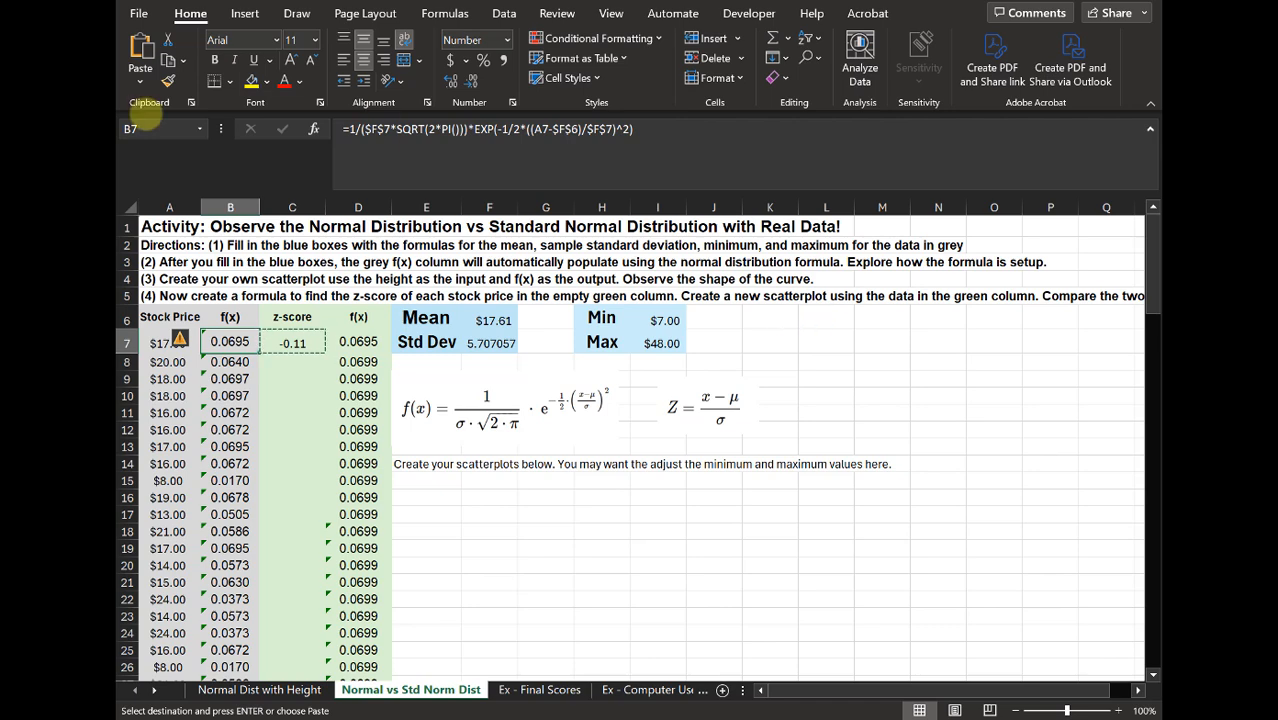
pyautogui.scroll(-18, 350, 388)
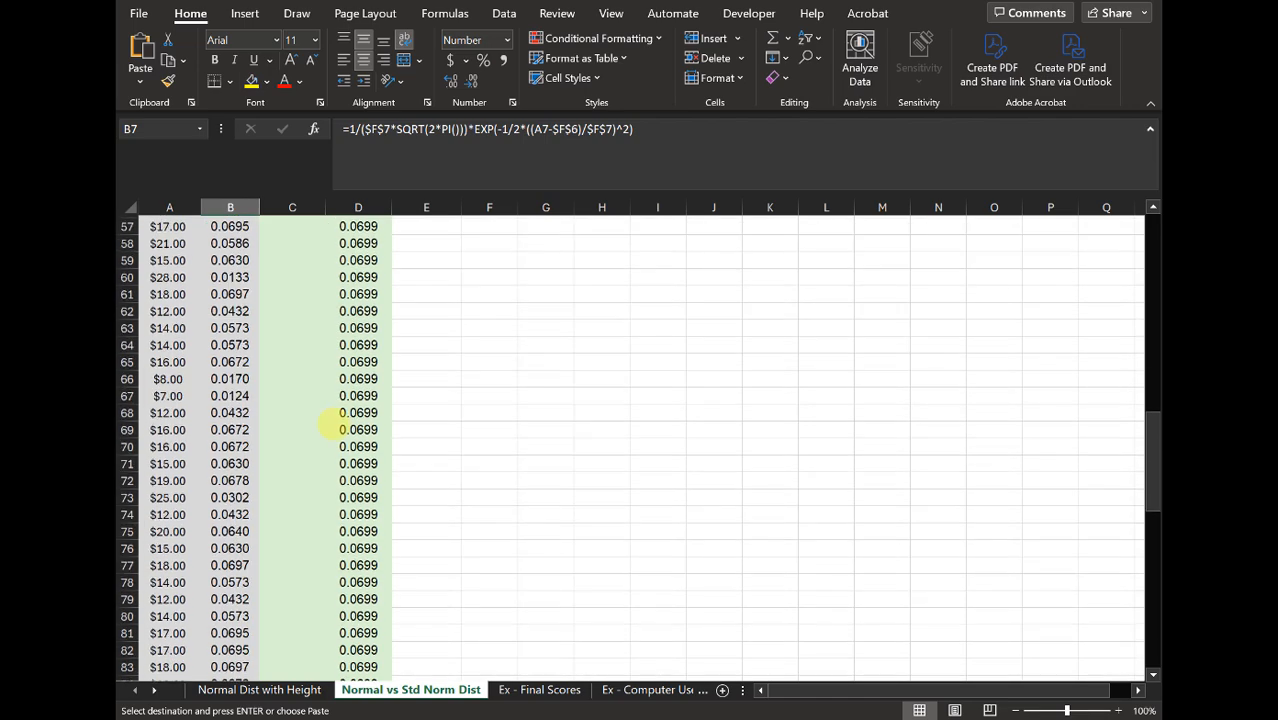
pyautogui.scroll(-17, 318, 477)
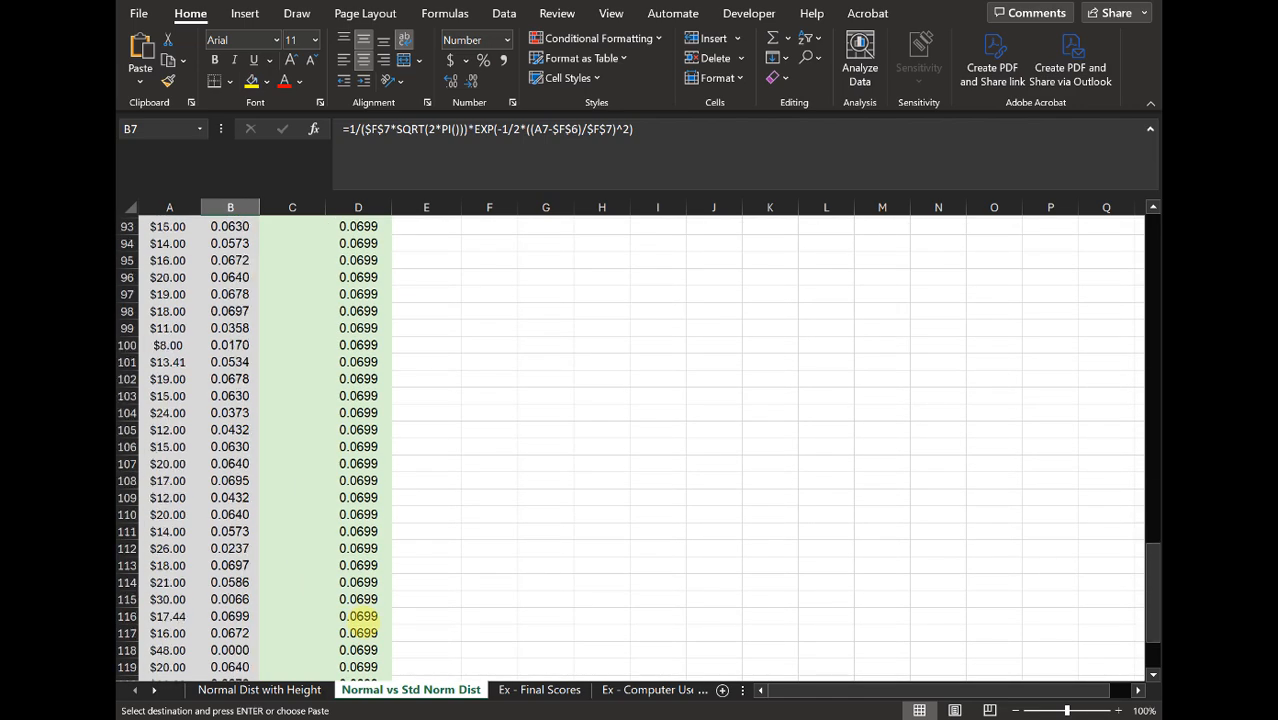
pyautogui.scroll(-1, 363, 622)
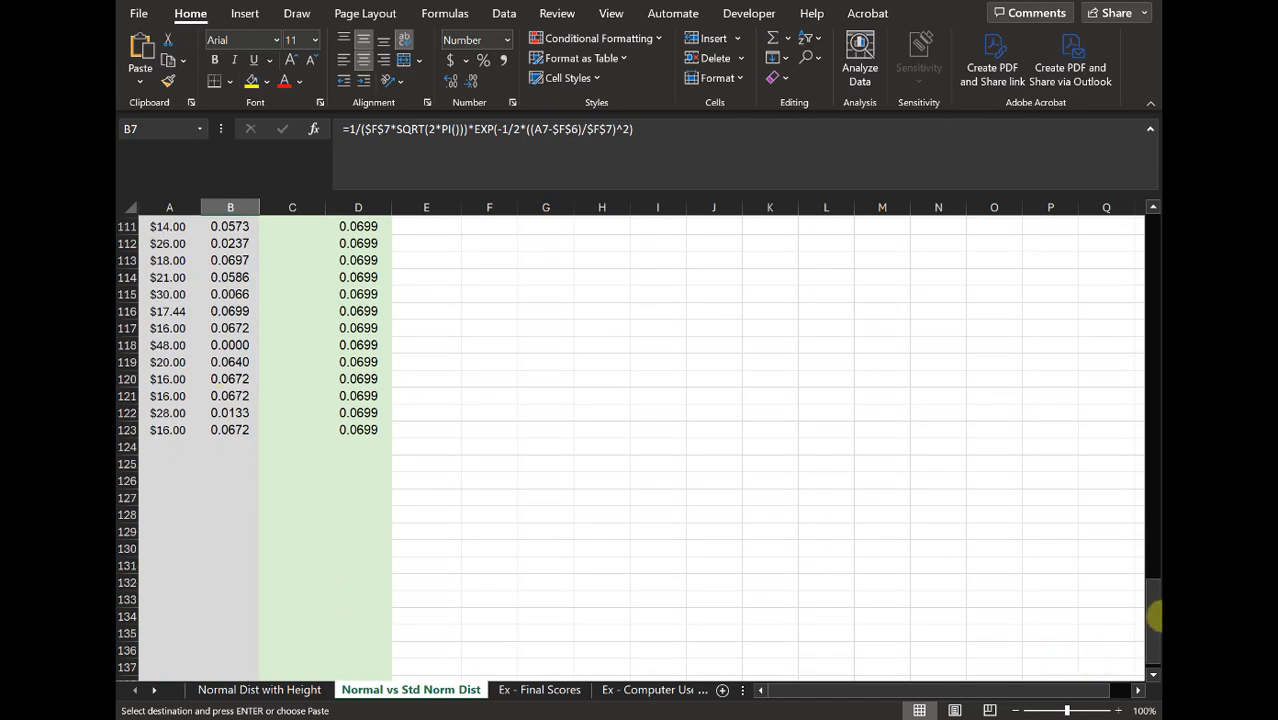
pyautogui.moveTo(1153, 615); pyautogui.dragTo(1153, 222)
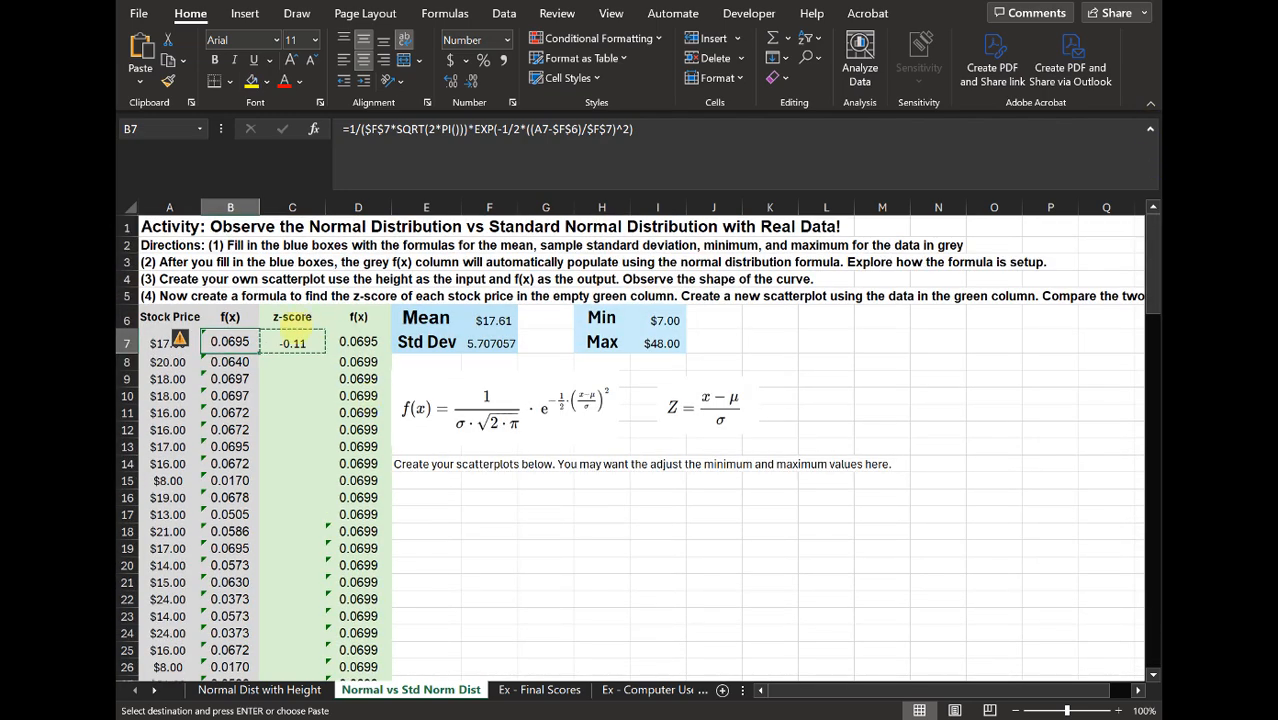
# Paste the z-score formula into C7:C123, using the filled f(x) values in column B to find the last row
pyautogui.click(292, 340)
pyautogui.press('Left')
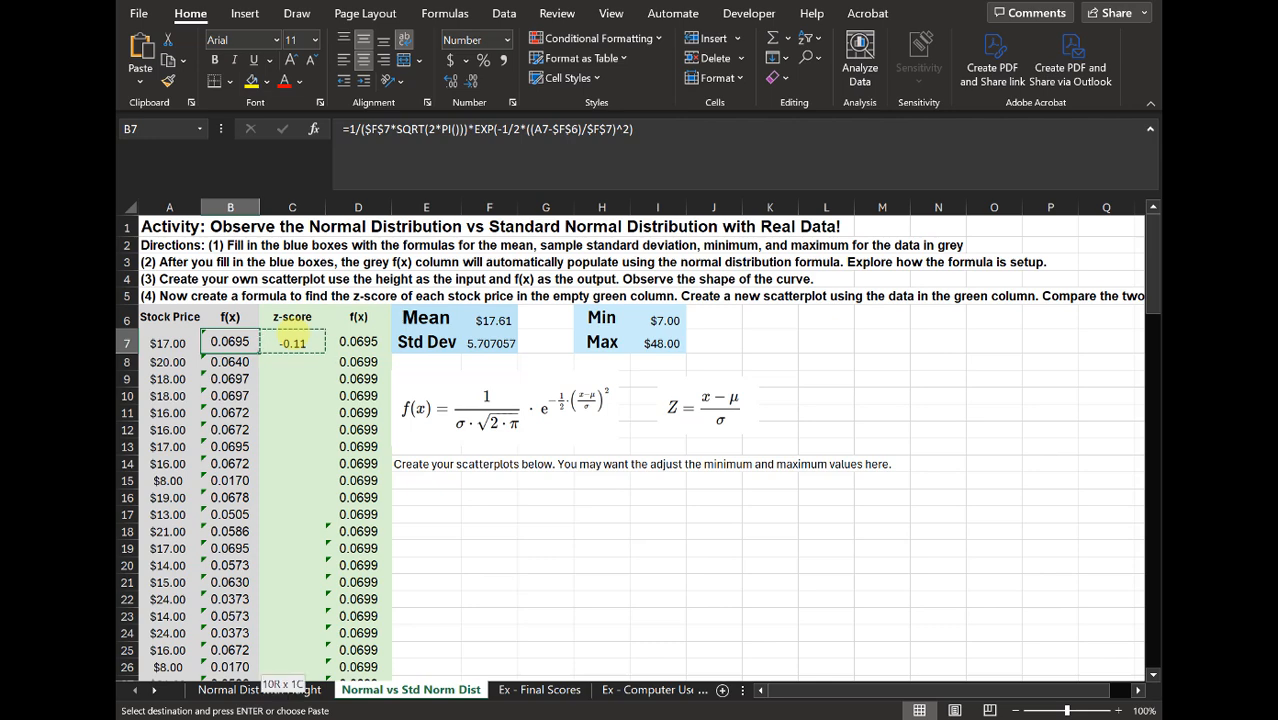
pyautogui.hotkey('ctrl', 'shift', 'Down')
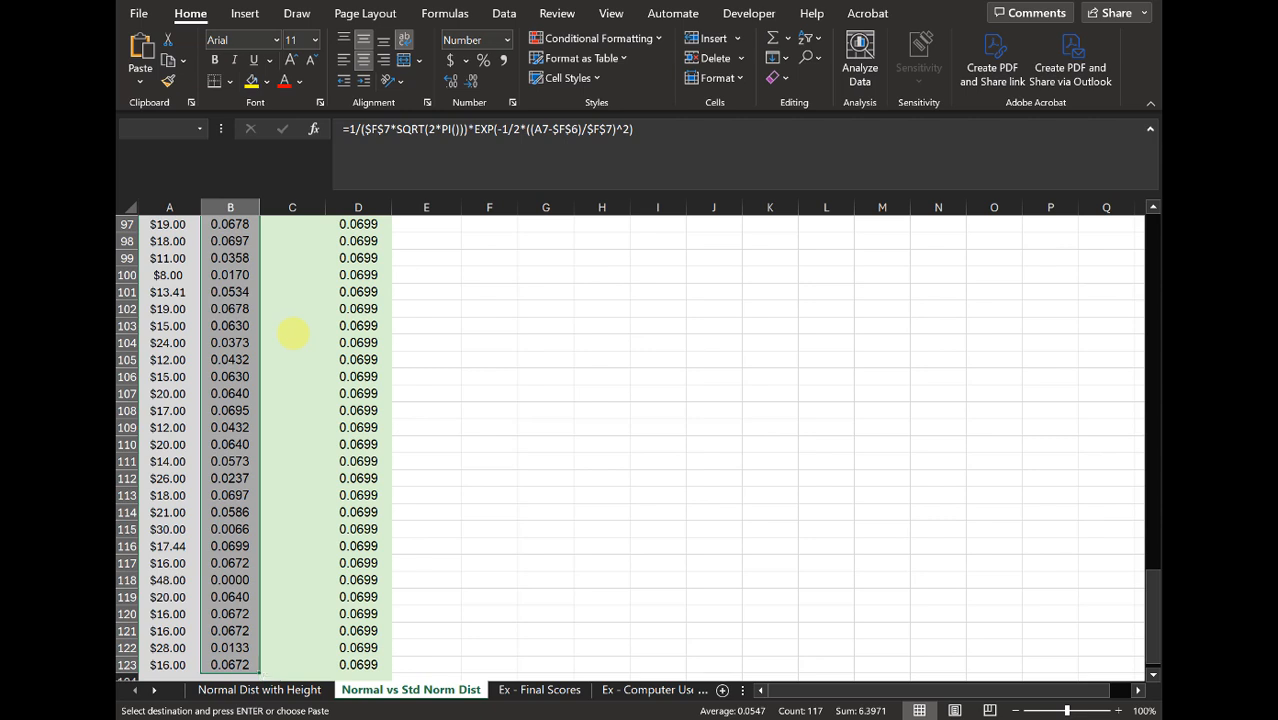
pyautogui.hotkey('ctrl', '.')
pyautogui.hotkey('ctrl', 'v')
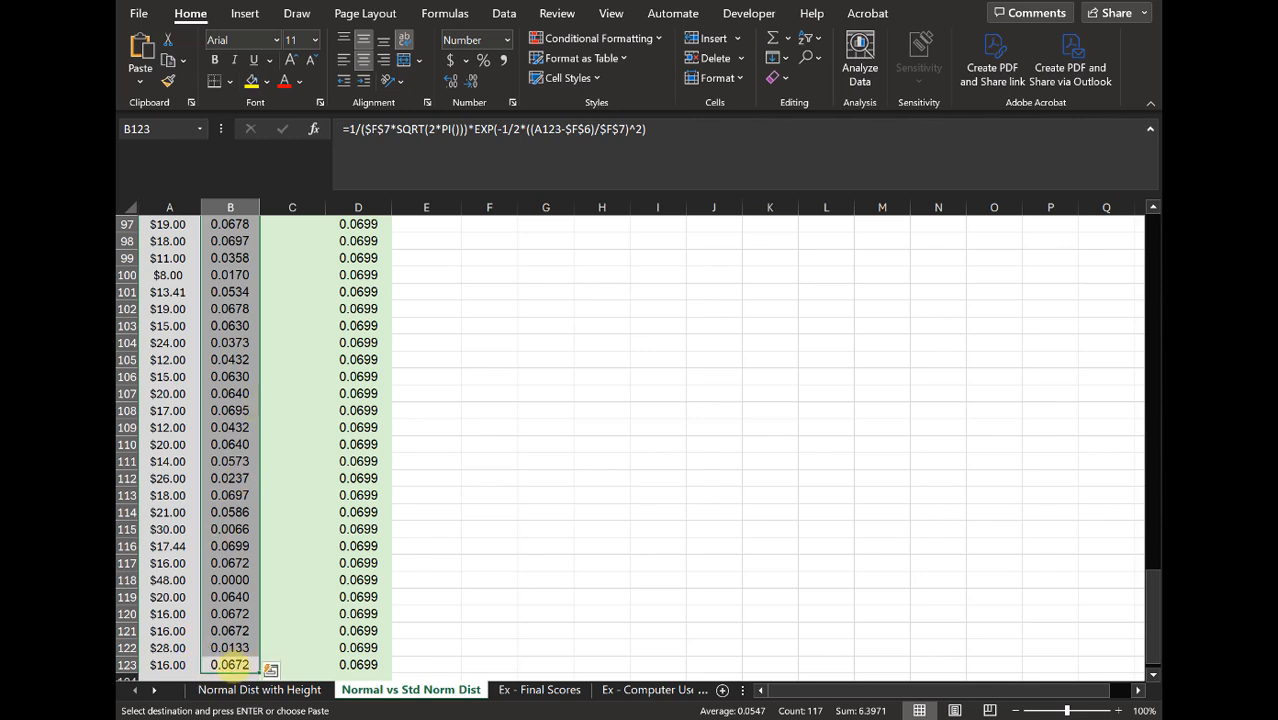
pyautogui.press('Right')
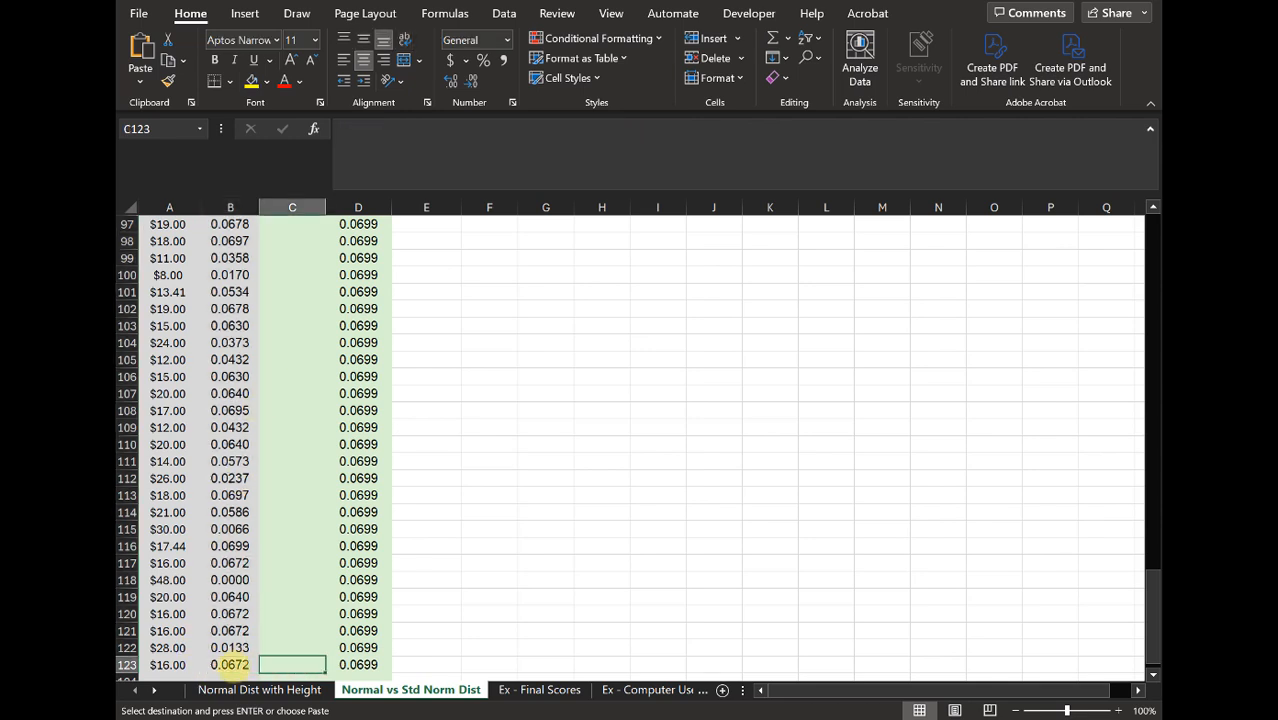
pyautogui.hotkey('ctrl', 'shift', 'Up')
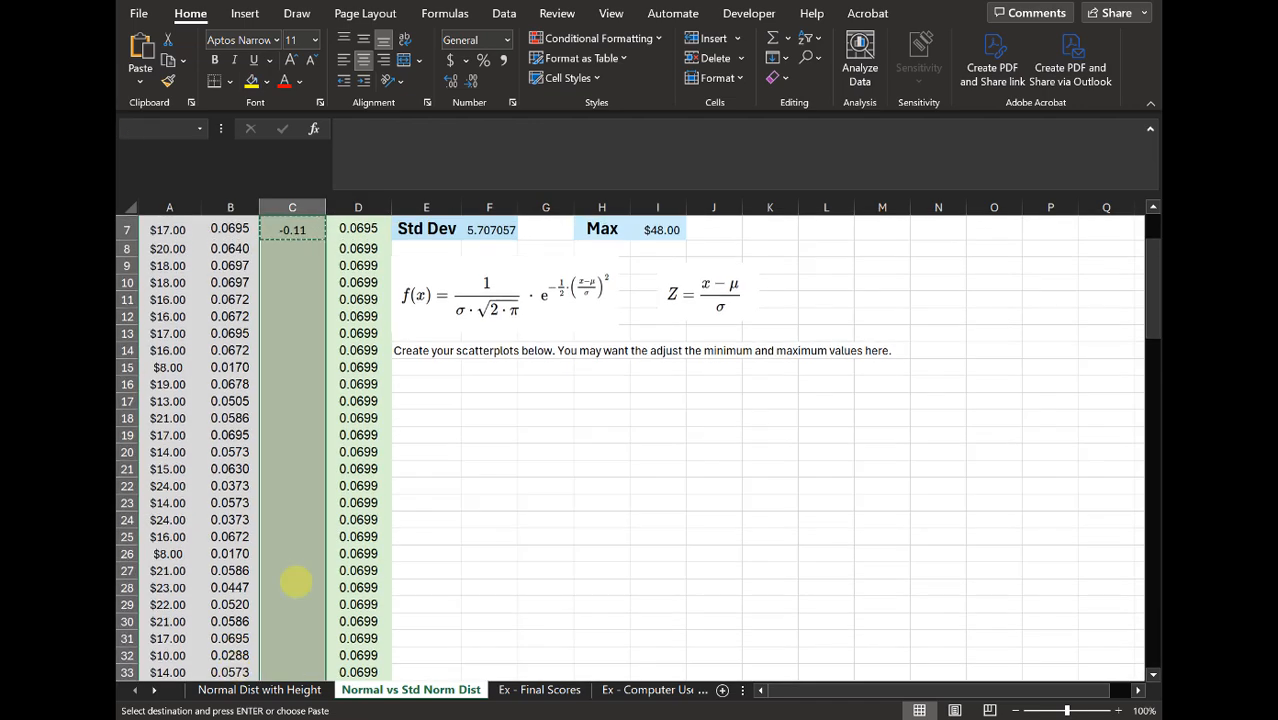
pyautogui.scroll(2, 312, 530)
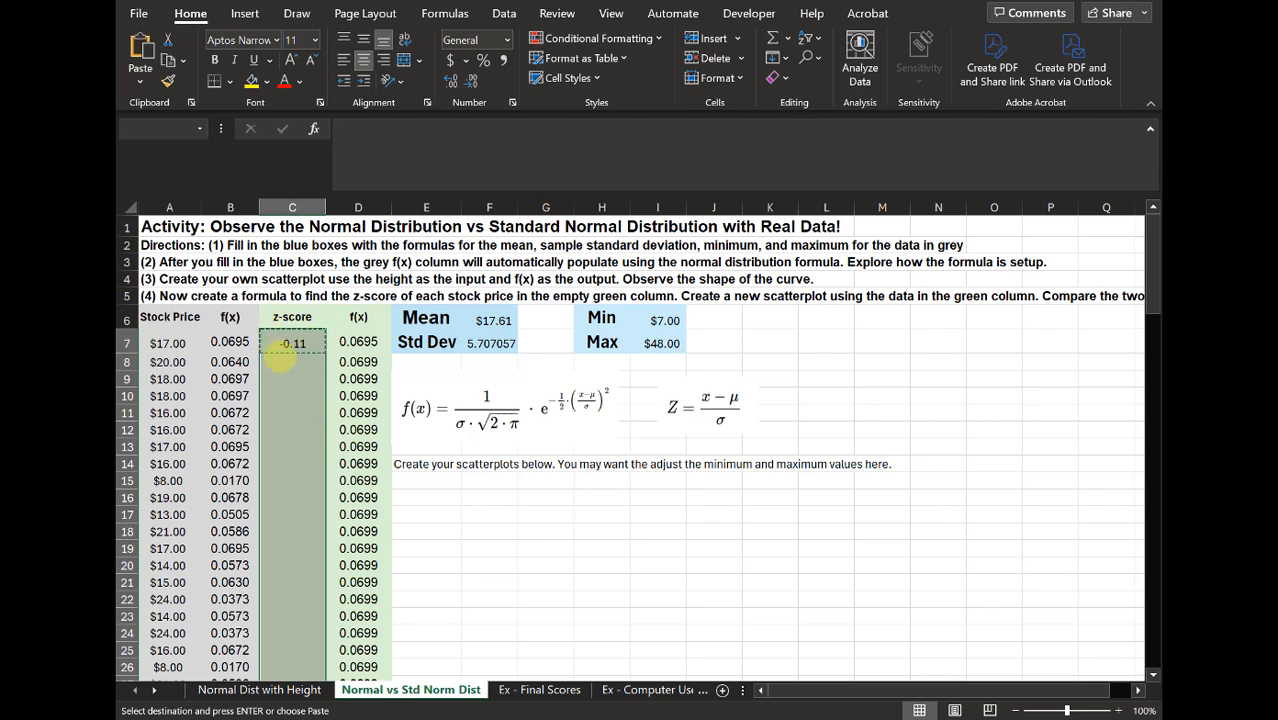
pyautogui.hotkey('ctrl', 'v')
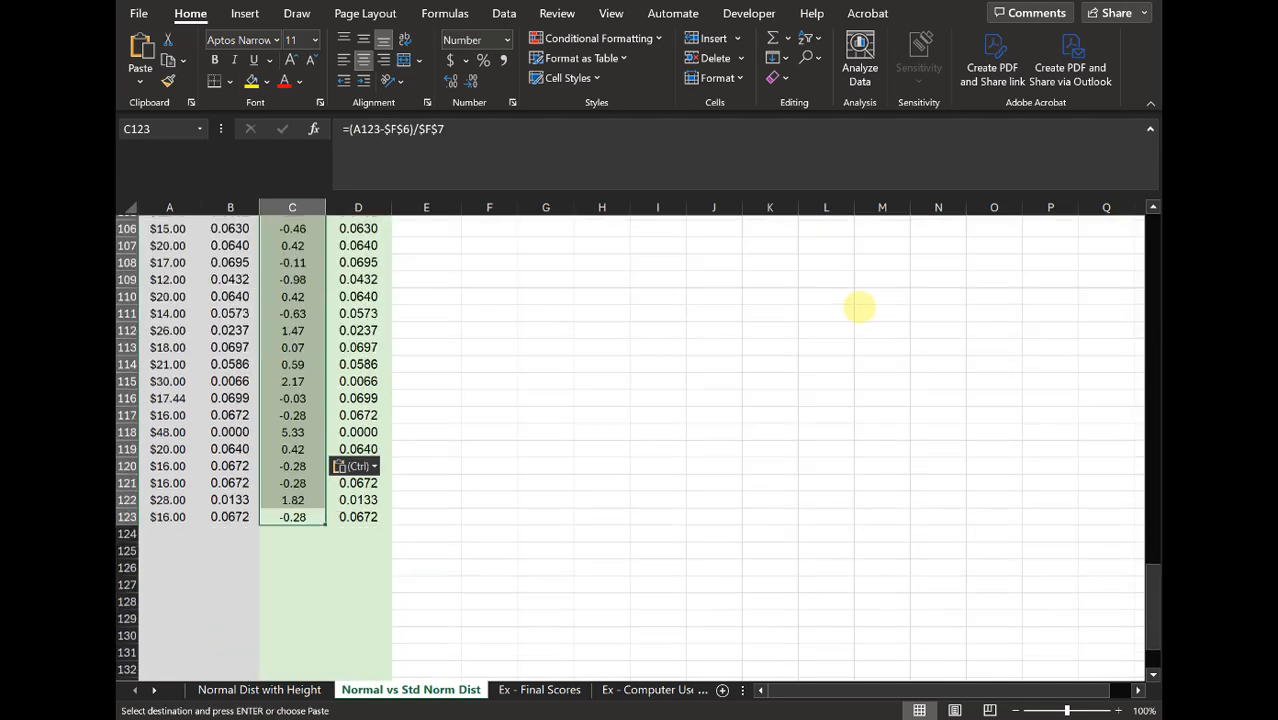
# Clear the pasted z-scores from C8 down to C123, keeping the formula in C7
pyautogui.moveTo(1151, 615); pyautogui.dragTo(1151, 235)
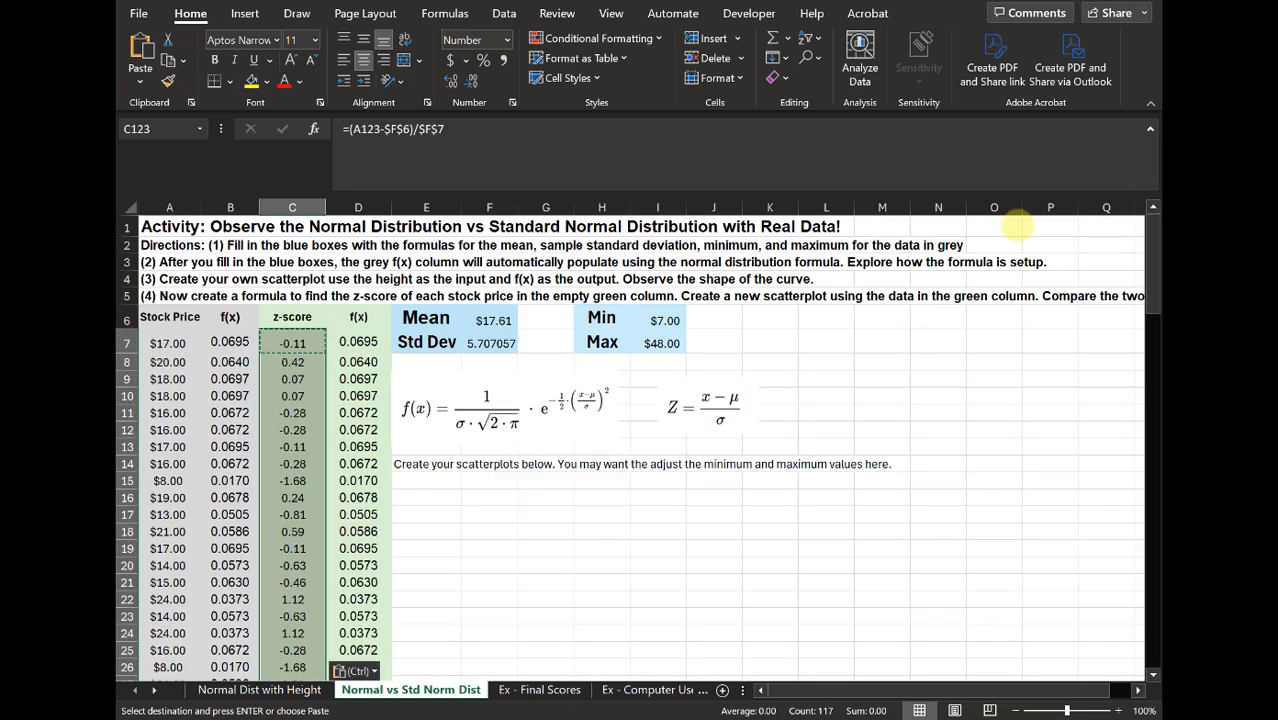
pyautogui.click(318, 346)
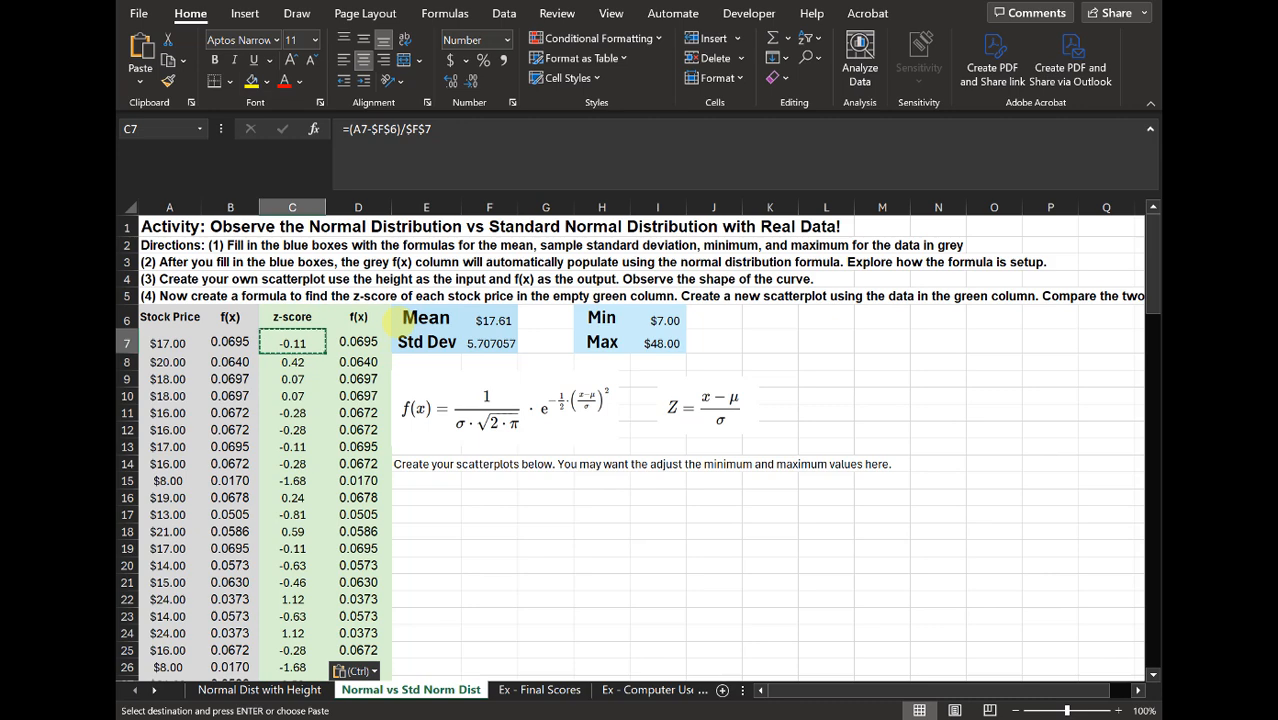
pyautogui.press('Down')
pyautogui.hotkey('ctrl', 'shift', 'Down')
pyautogui.press('Return')
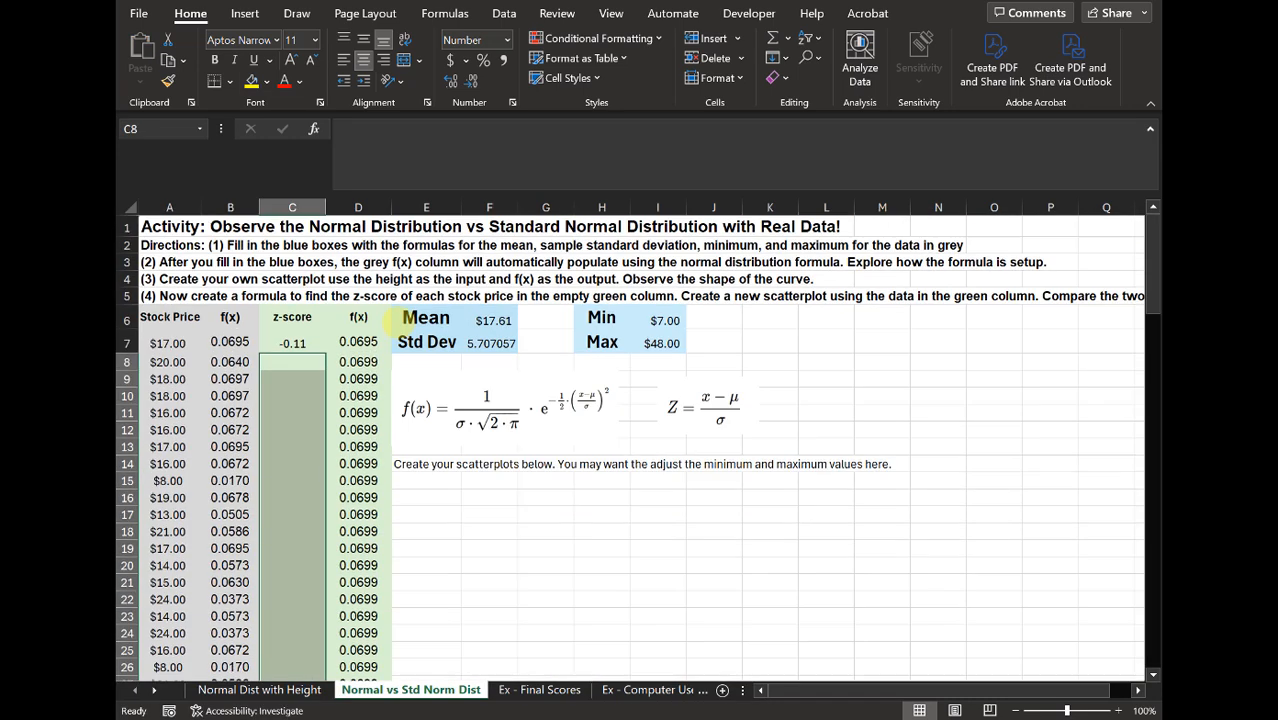
# Copy the z-score formula from C7 and paste it down the z-score column to C123, using column B to find the last row
pyautogui.click(288, 343)
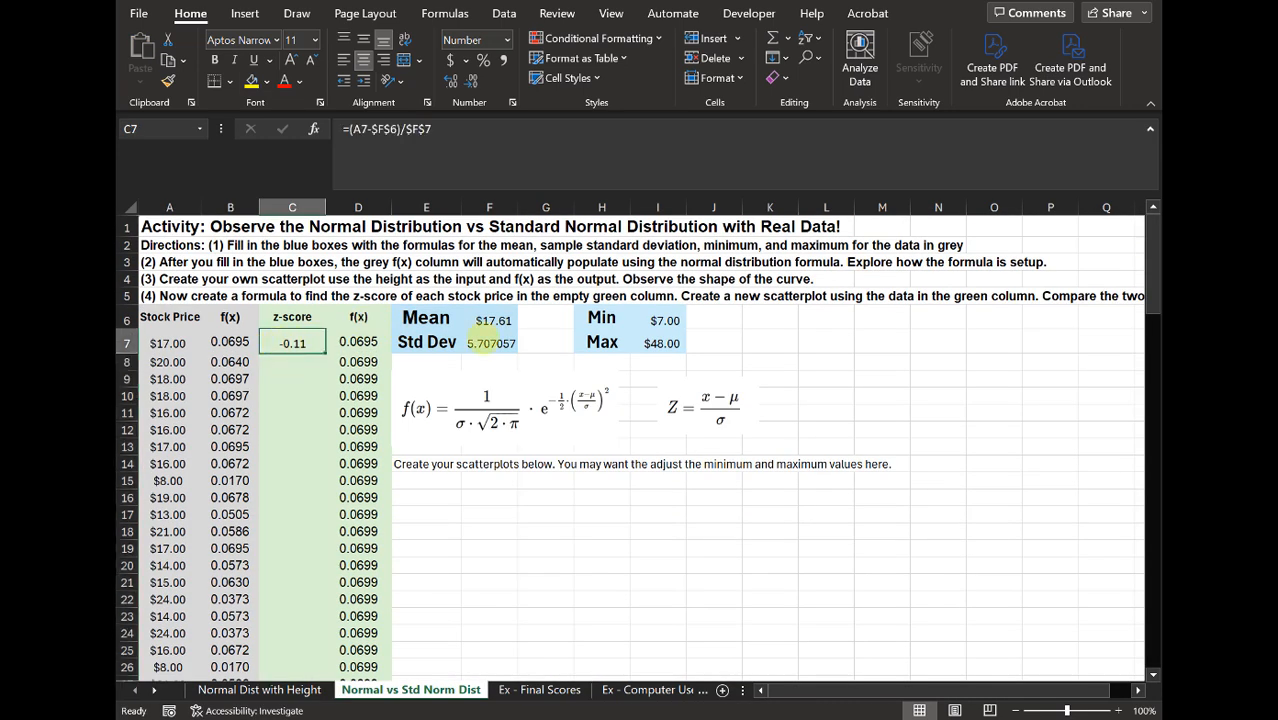
pyautogui.hotkey('ctrl', 'c')
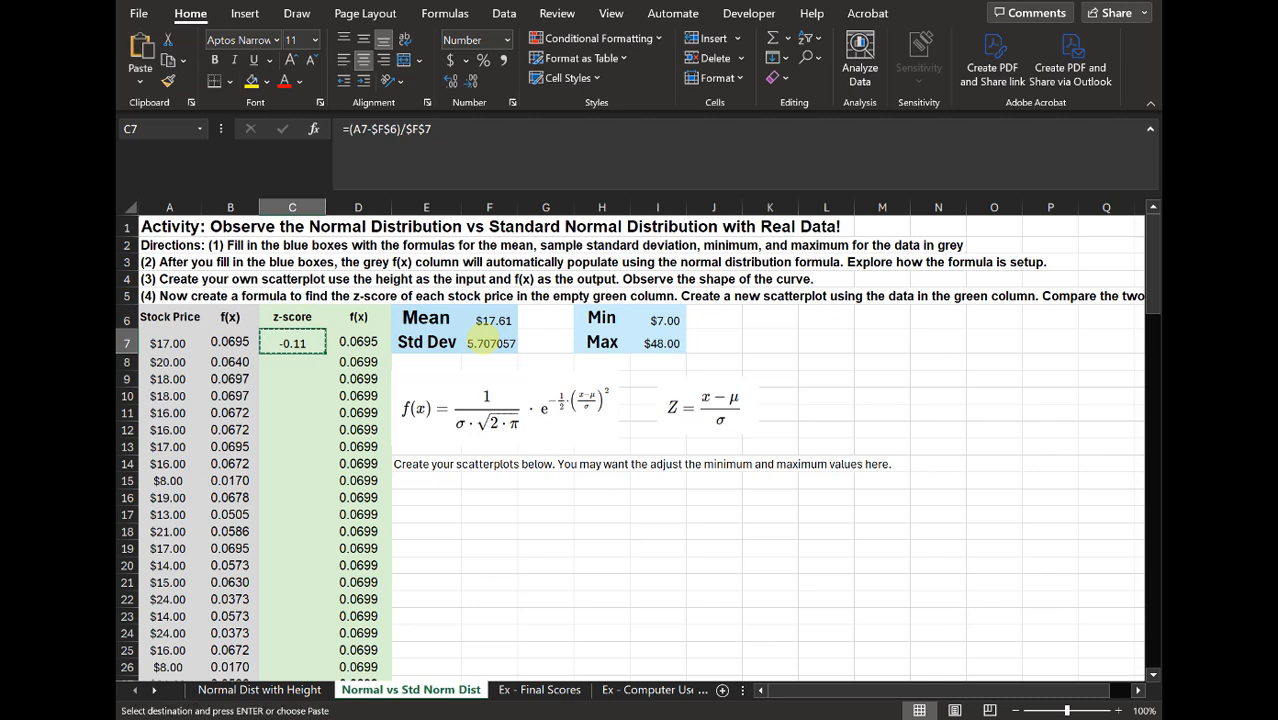
pyautogui.press('Left')
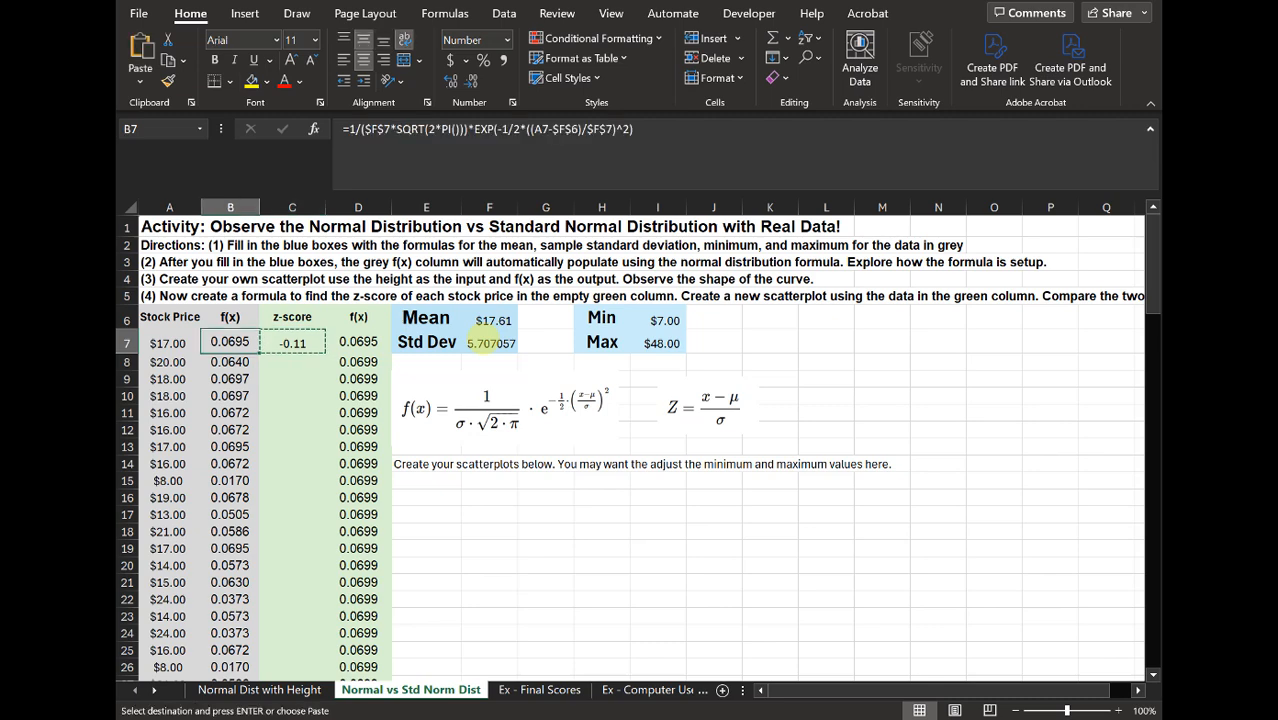
pyautogui.hotkey('ctrl', 'shift', 'Down')
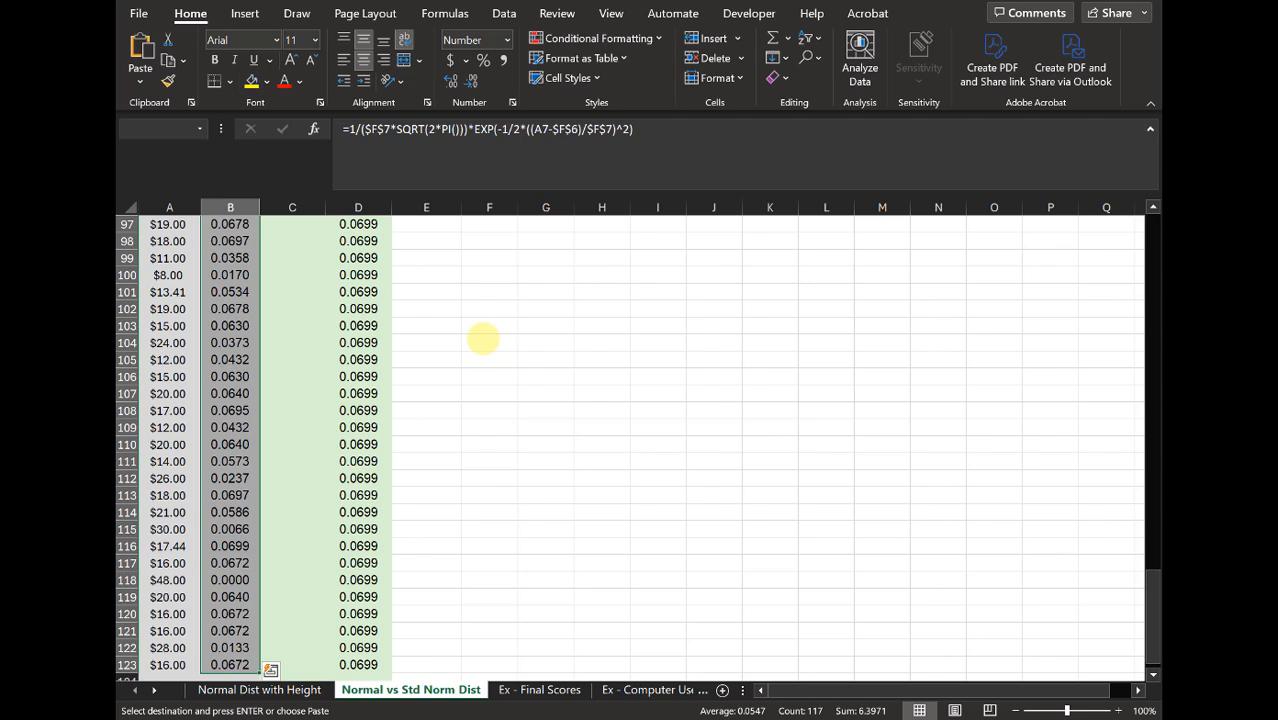
pyautogui.hotkey('ctrl', '.')
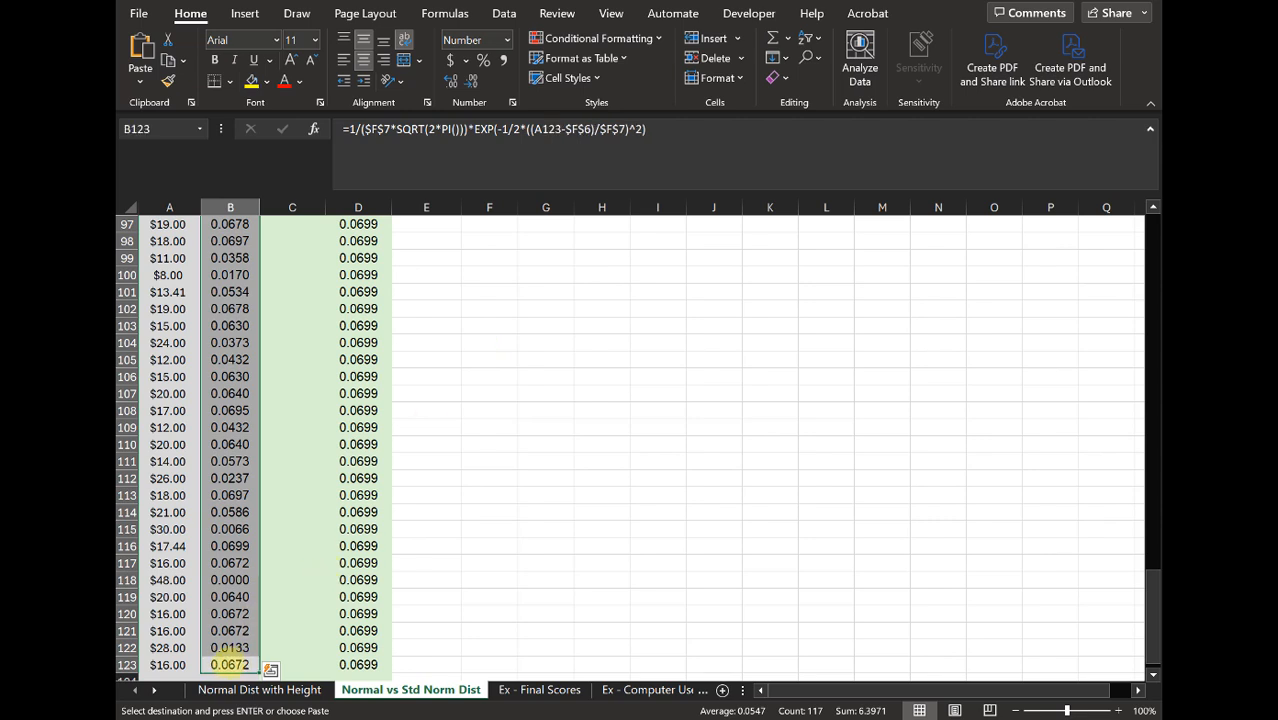
pyautogui.press('Right')
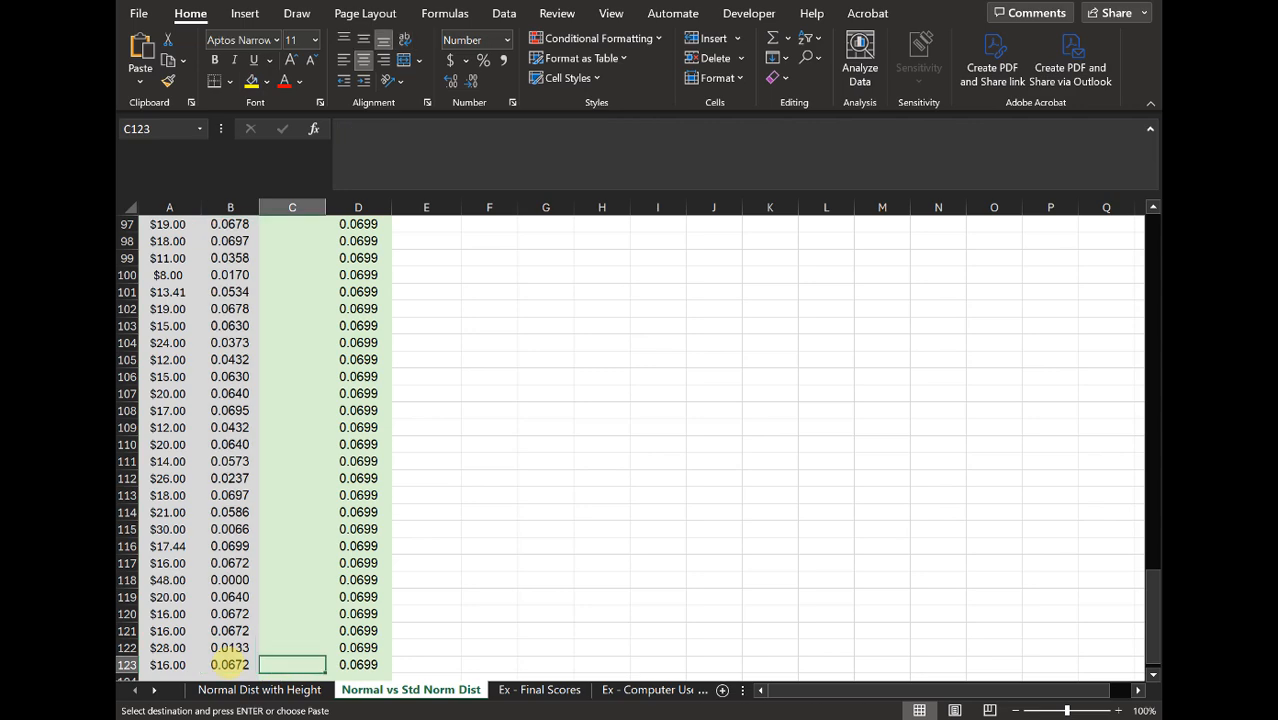
pyautogui.hotkey('ctrl', 'shift', 'Up')
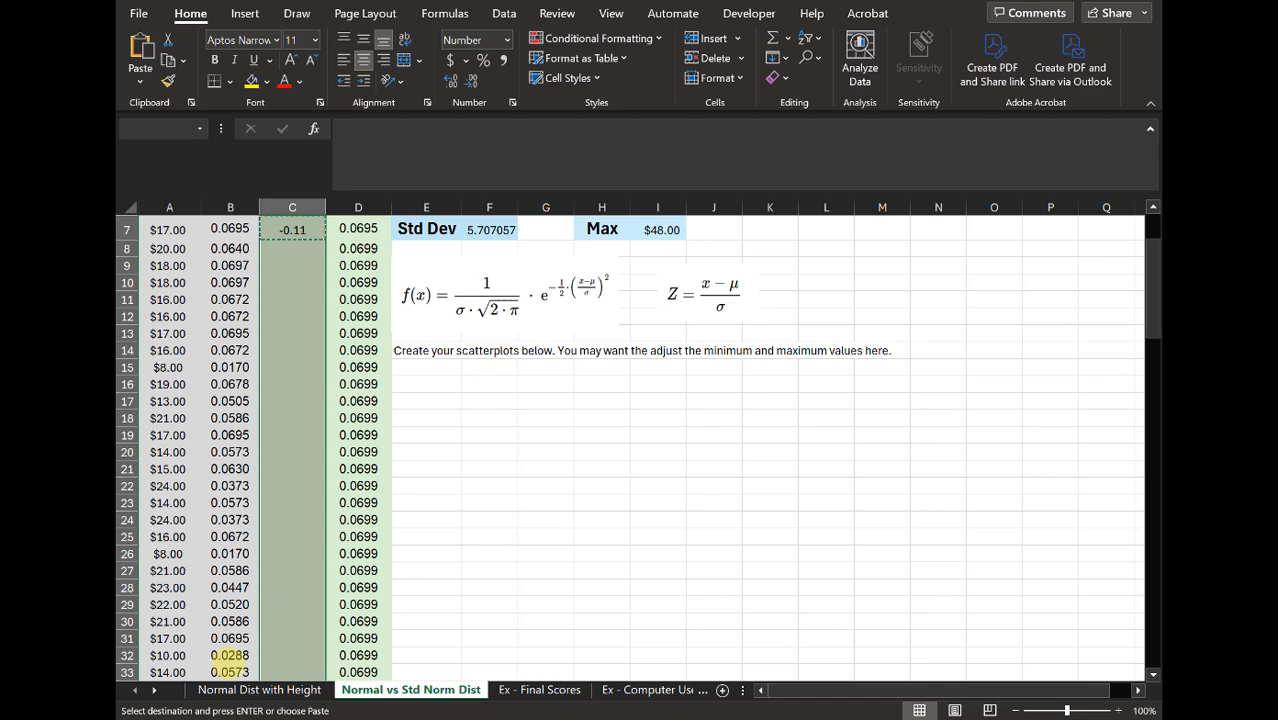
pyautogui.hotkey('ctrl', 'v')
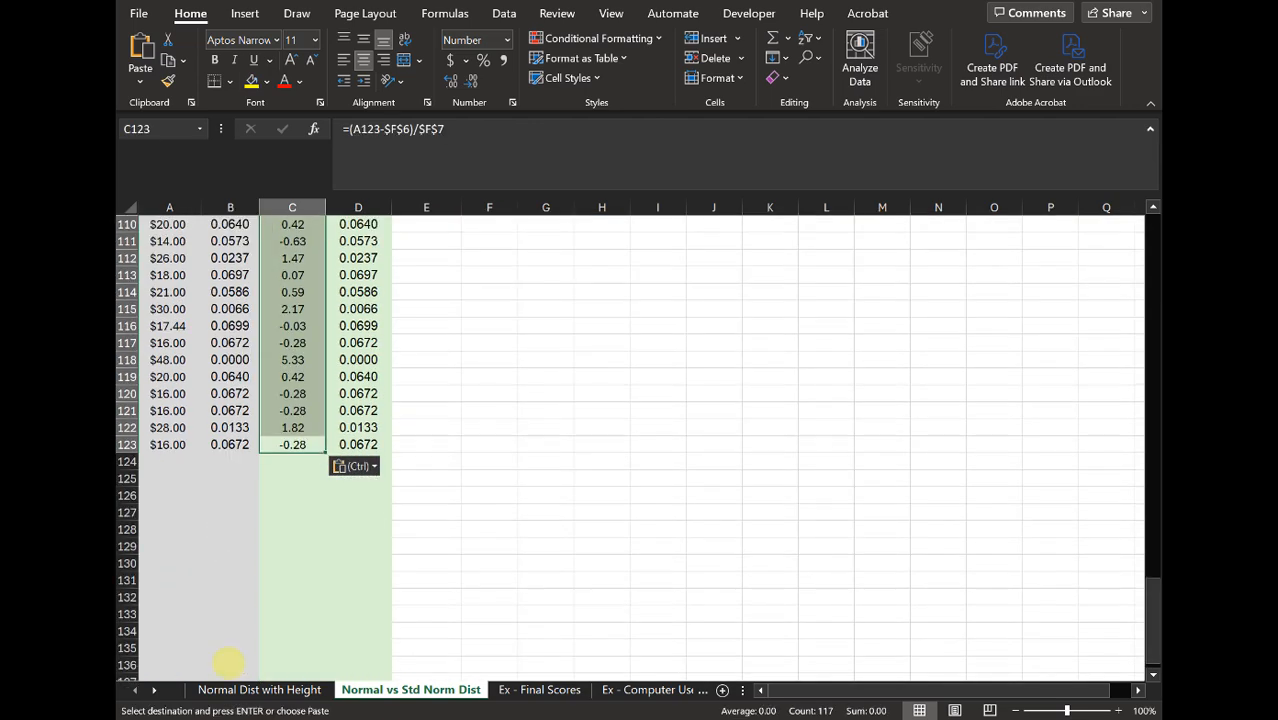
pyautogui.moveTo(1152, 641); pyautogui.dragTo(1156, 200)
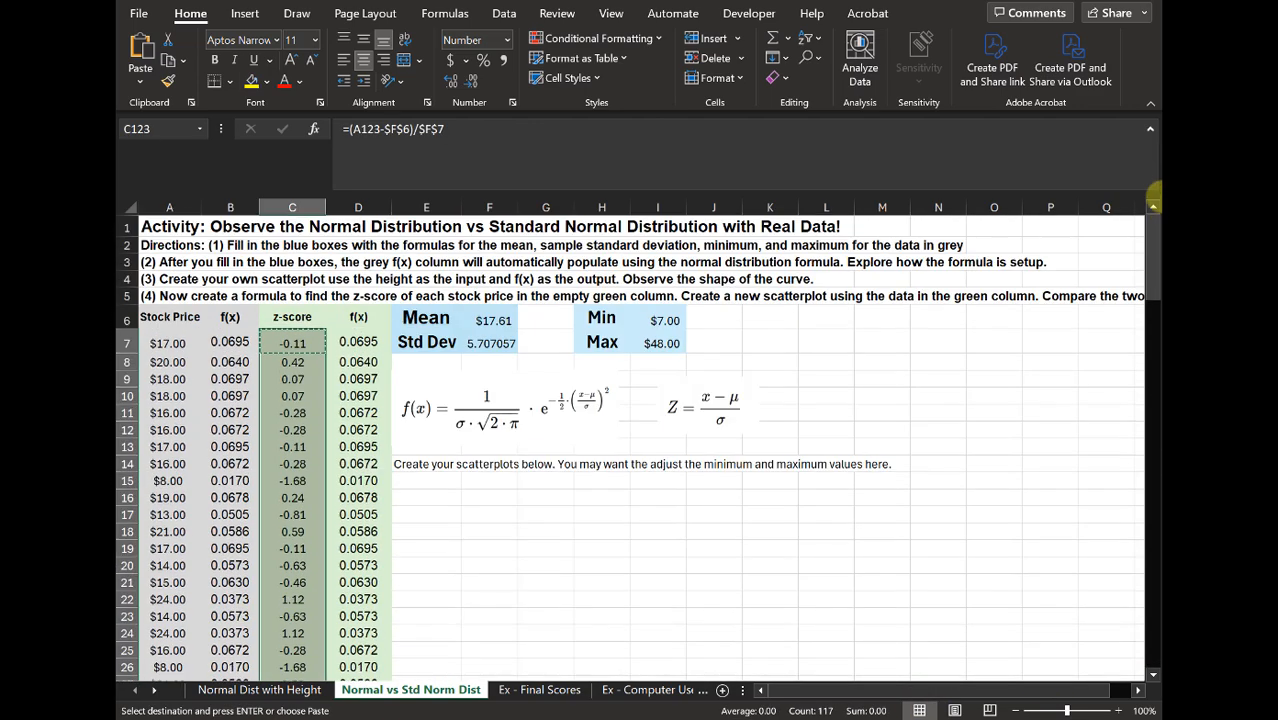
pyautogui.click(292, 343)
pyautogui.press('Escape')
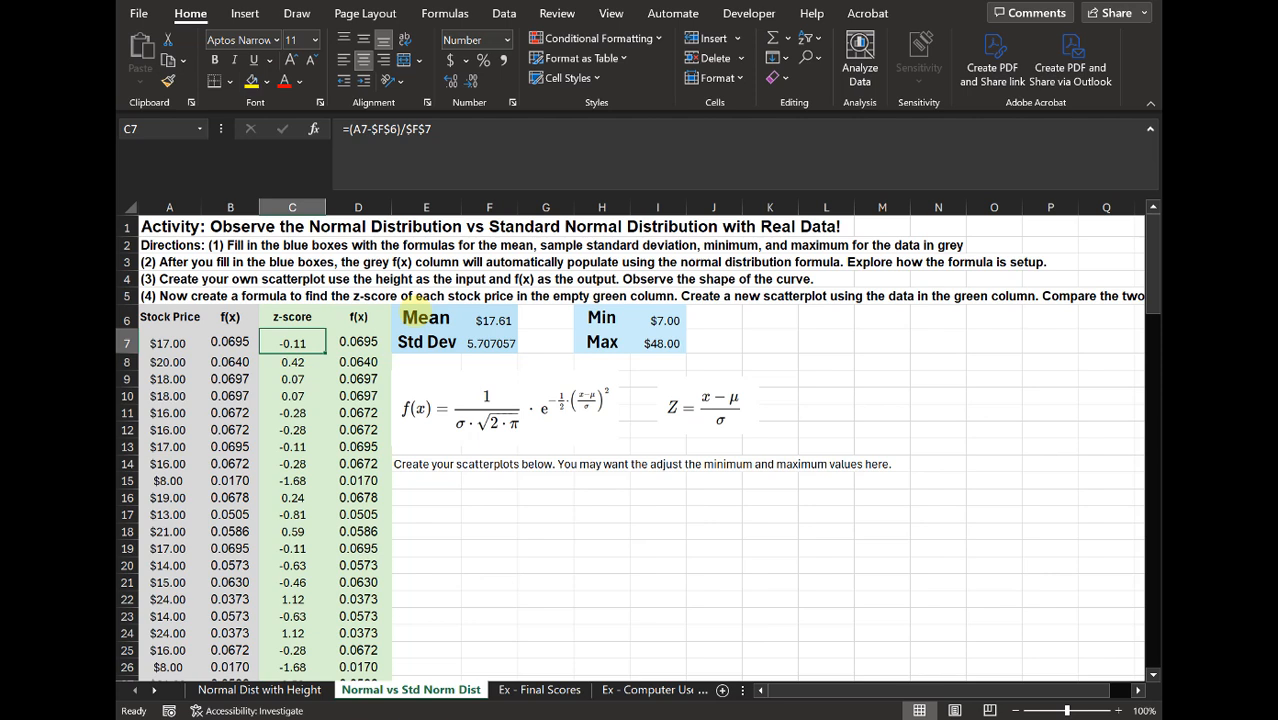
# Compare the cell references in the f(x) formulas of D7 and B7 without changing either formula
pyautogui.click(362, 341)
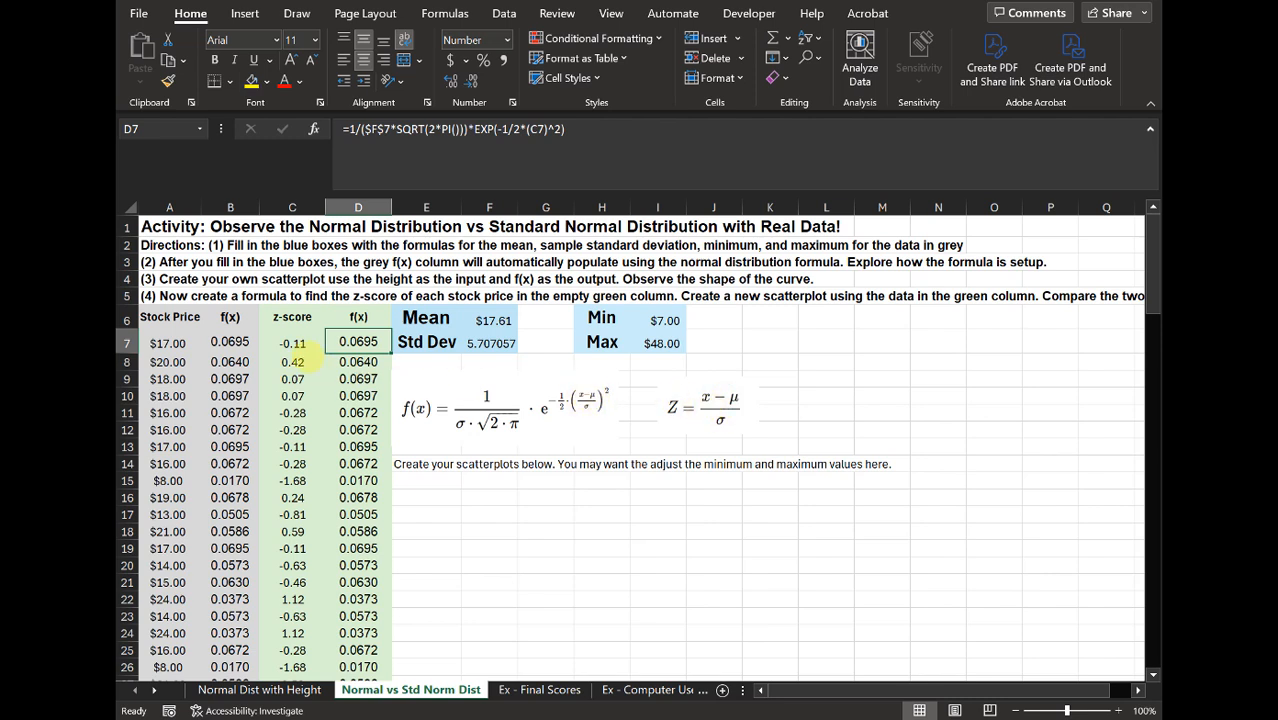
pyautogui.click(291, 343)
pyautogui.click(360, 341)
pyautogui.click(467, 168)
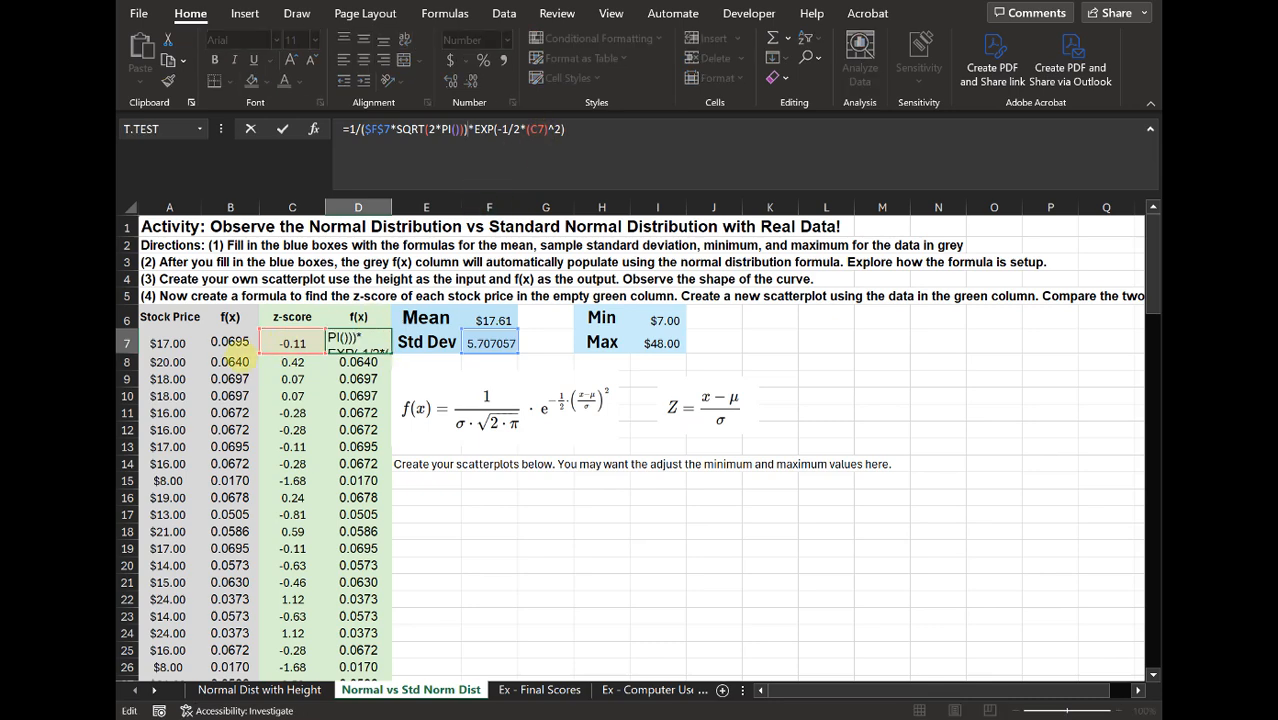
pyautogui.click(232, 341)
pyautogui.click(390, 175)
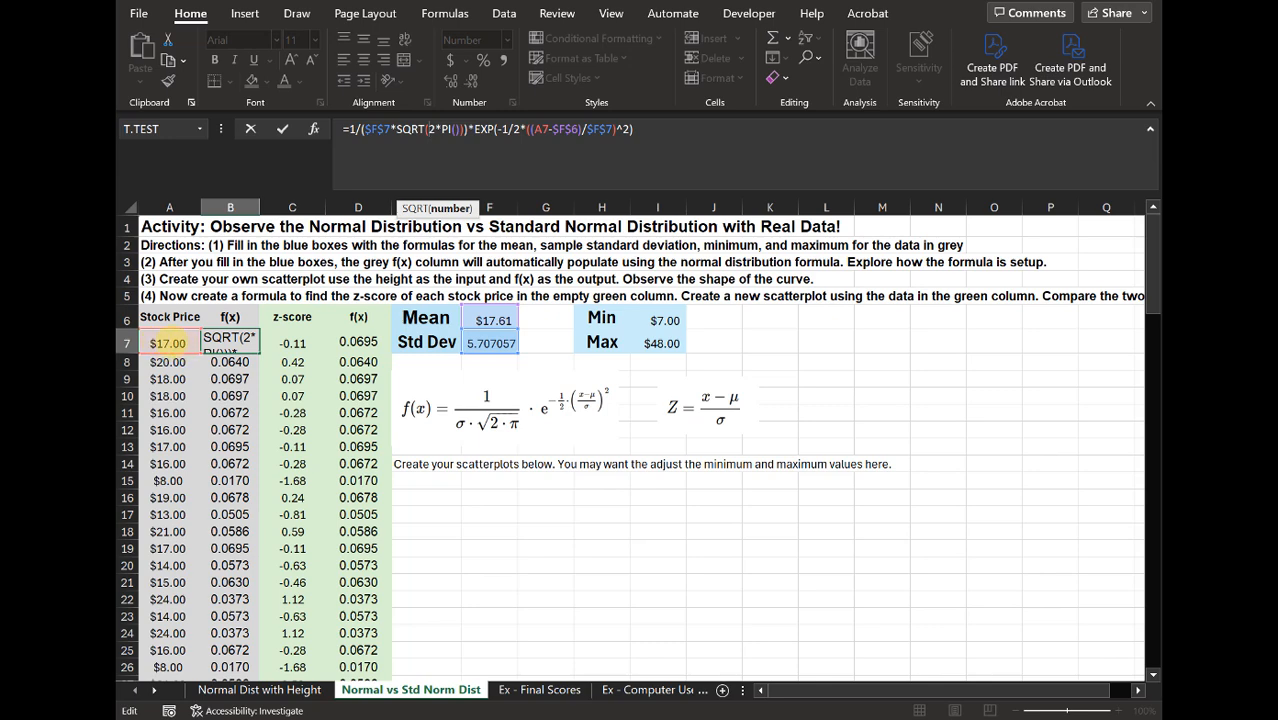
pyautogui.press('Escape')
pyautogui.click(356, 342)
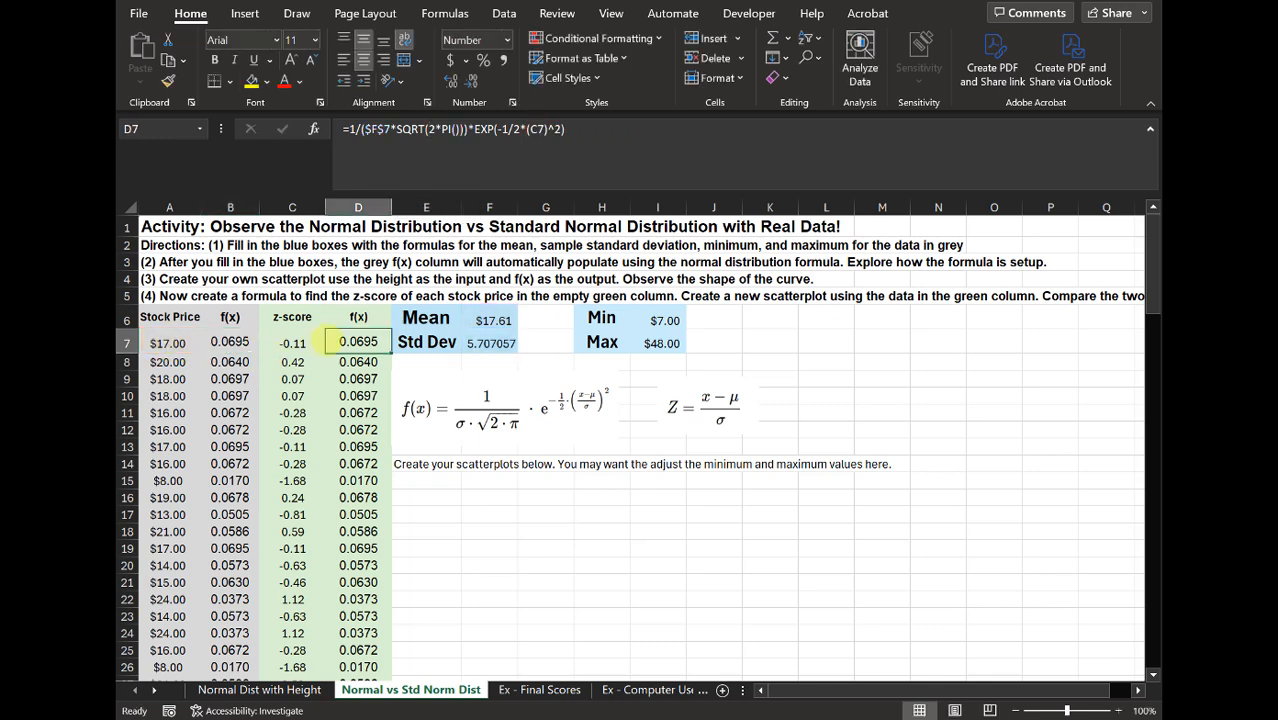
pyautogui.click(422, 175)
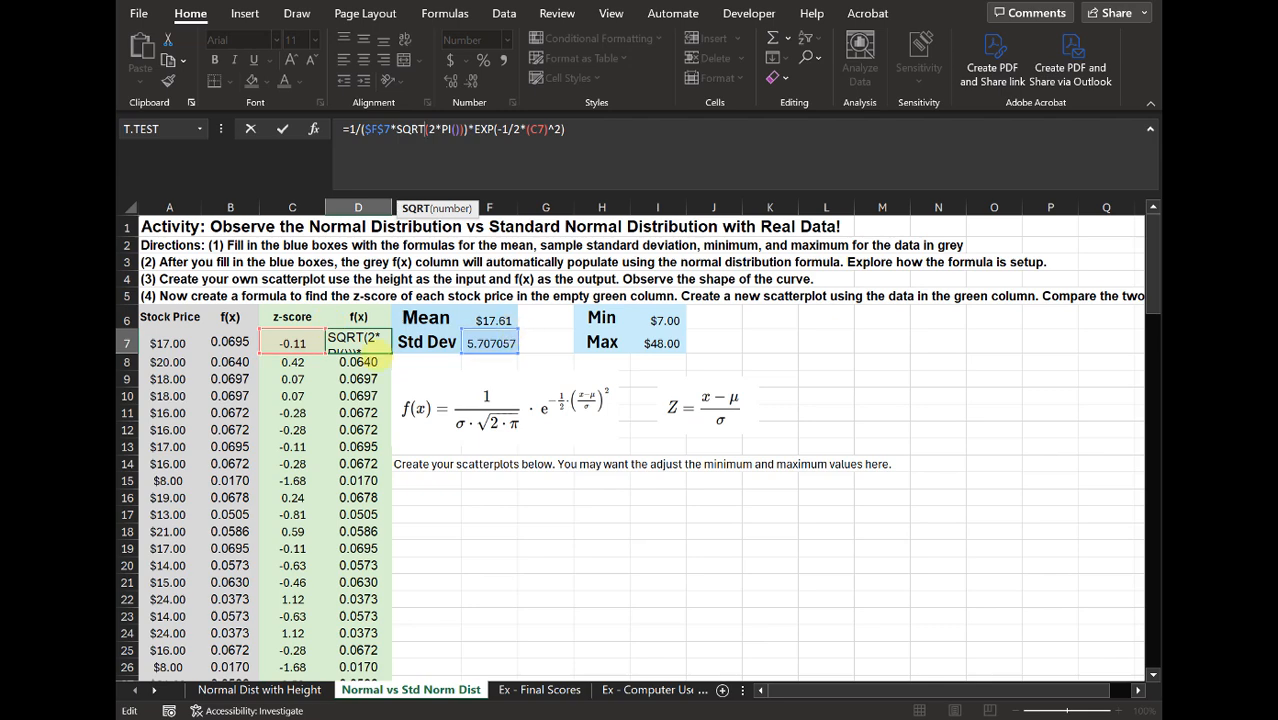
pyautogui.press('Escape')
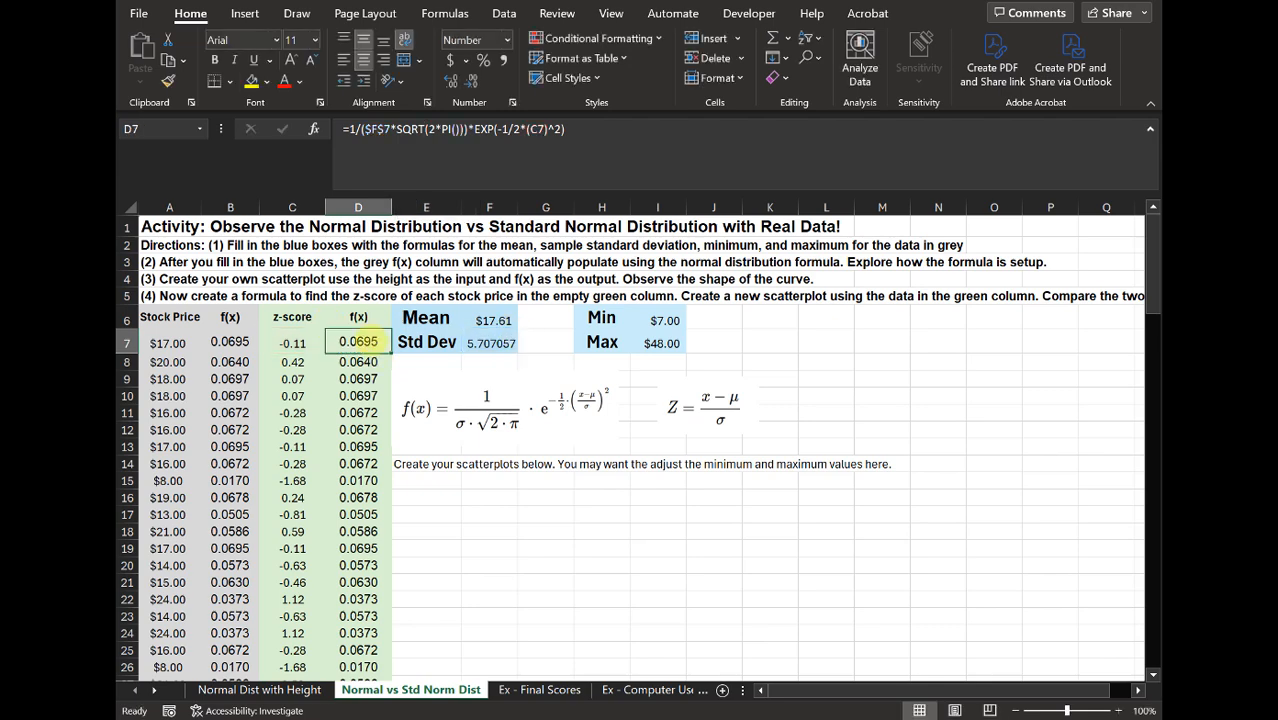
# Compare the f(x) formulas in columns B and D for rows 7 and 10
pyautogui.click(228, 341)
pyautogui.click(358, 396)
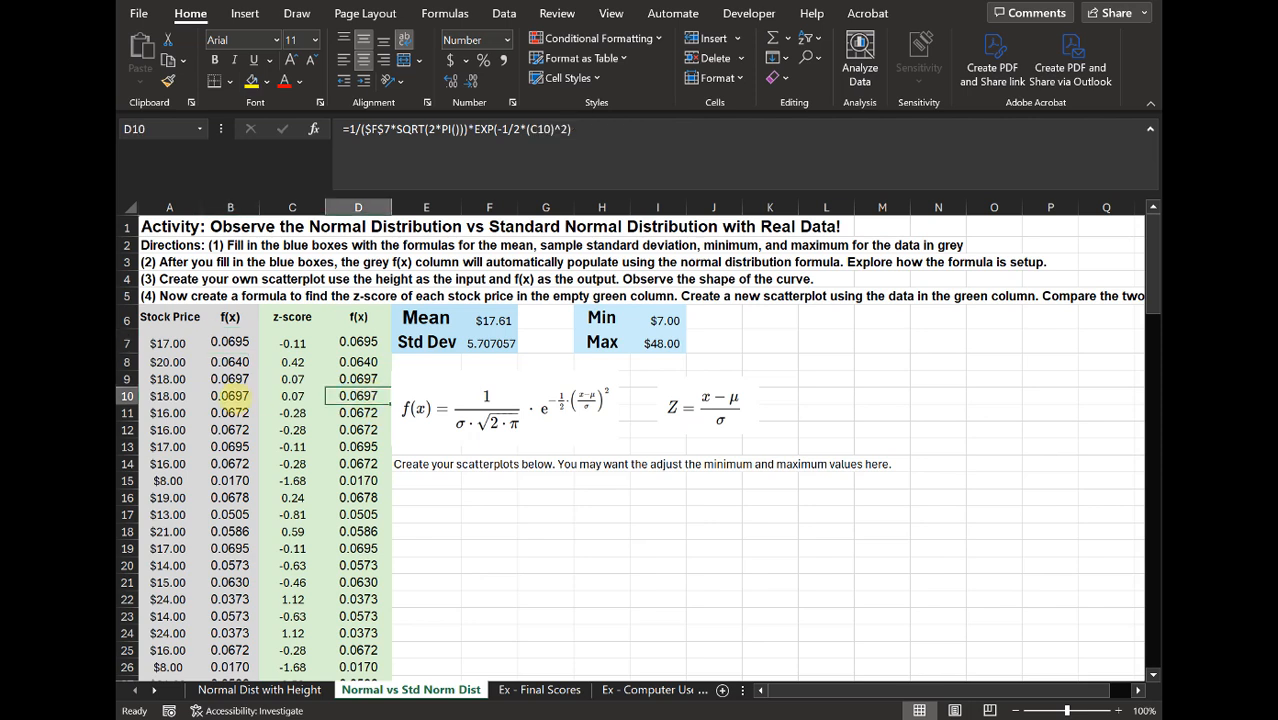
pyautogui.click(230, 396)
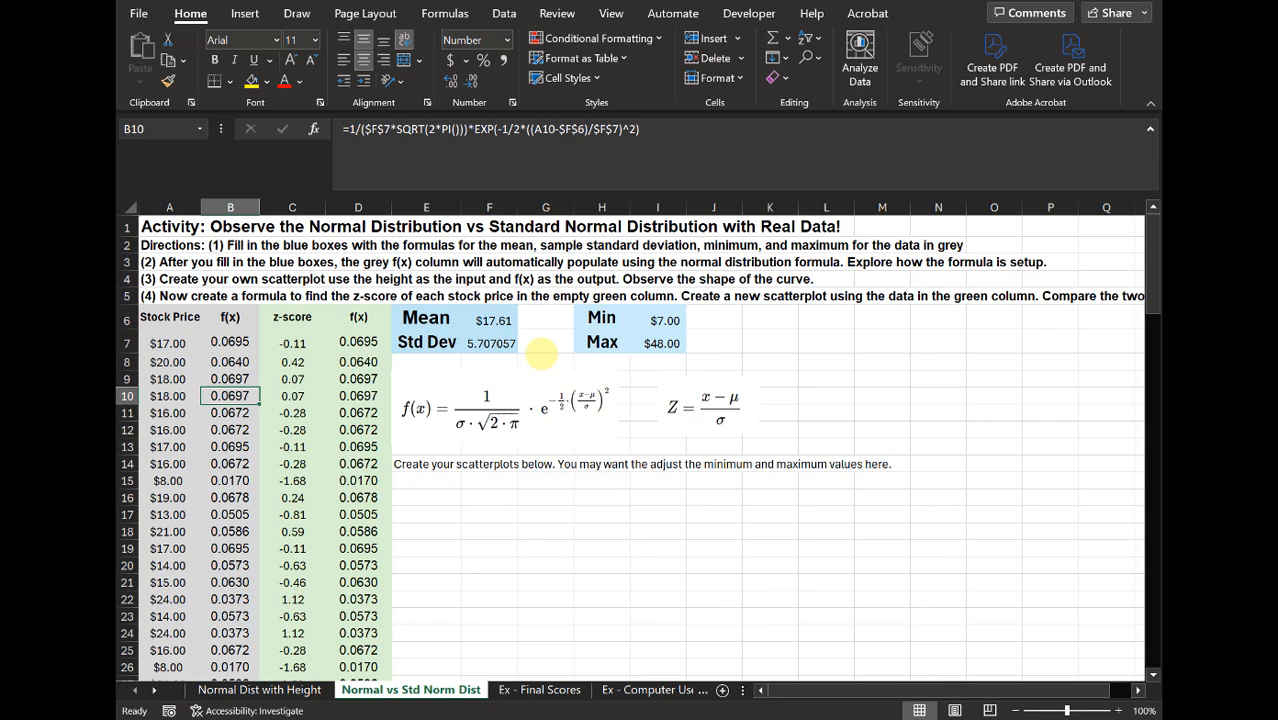
# Insert a scatterplot of the Stock Price and f(x) data in A6:B123 and place it below the scatterplot instruction in row 14
pyautogui.moveTo(168, 317); pyautogui.dragTo(229, 316)
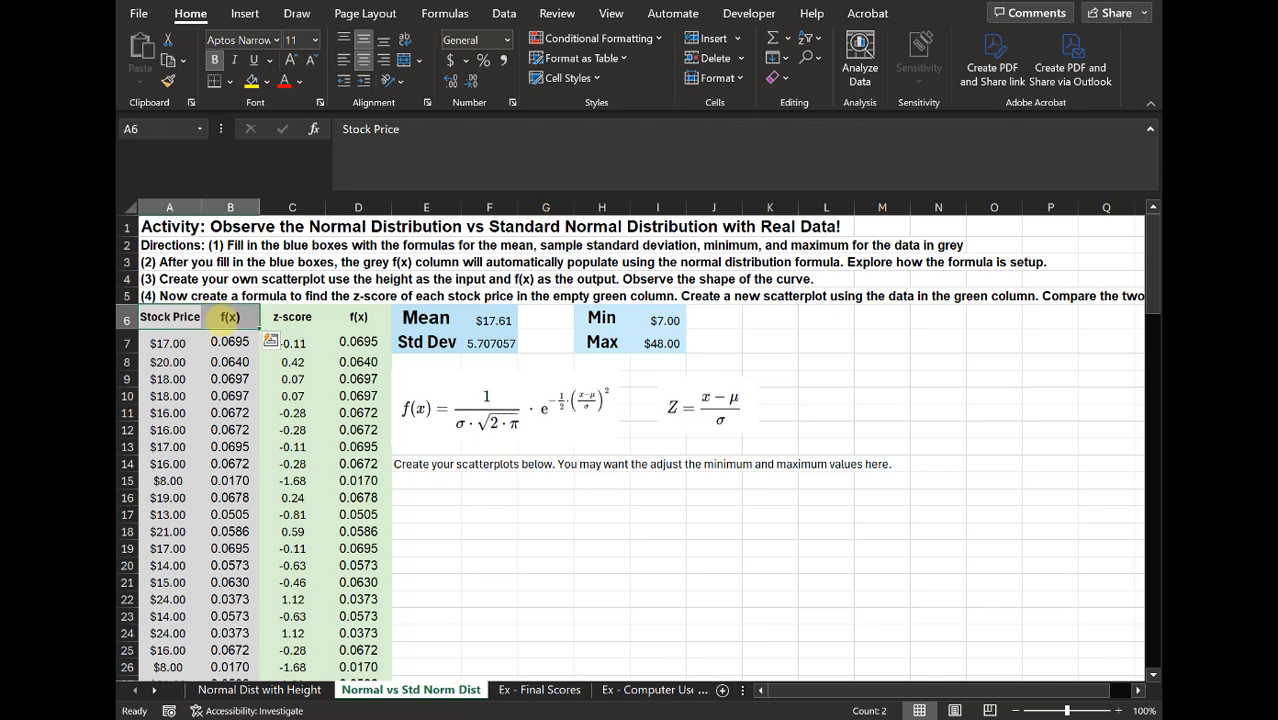
pyautogui.hotkey('ctrl', 'shift', 'Down')
pyautogui.scroll(12, 680, 290)
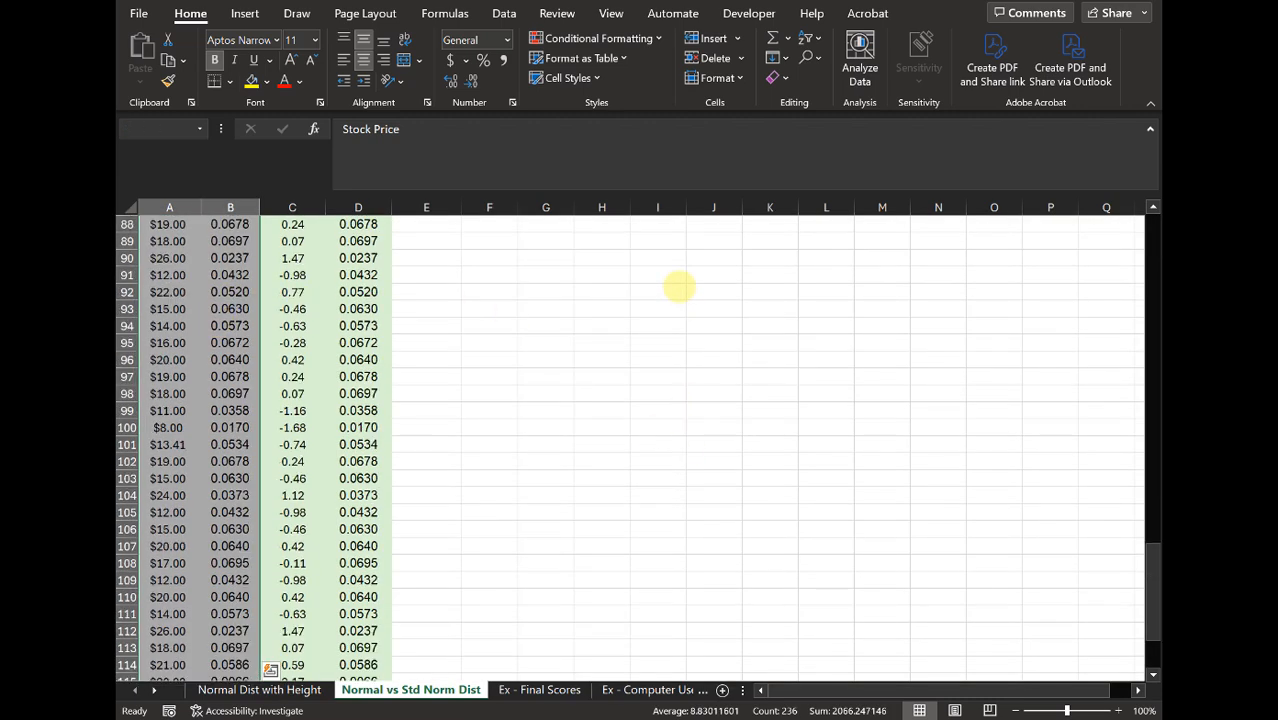
pyautogui.scroll(19, 683, 294)
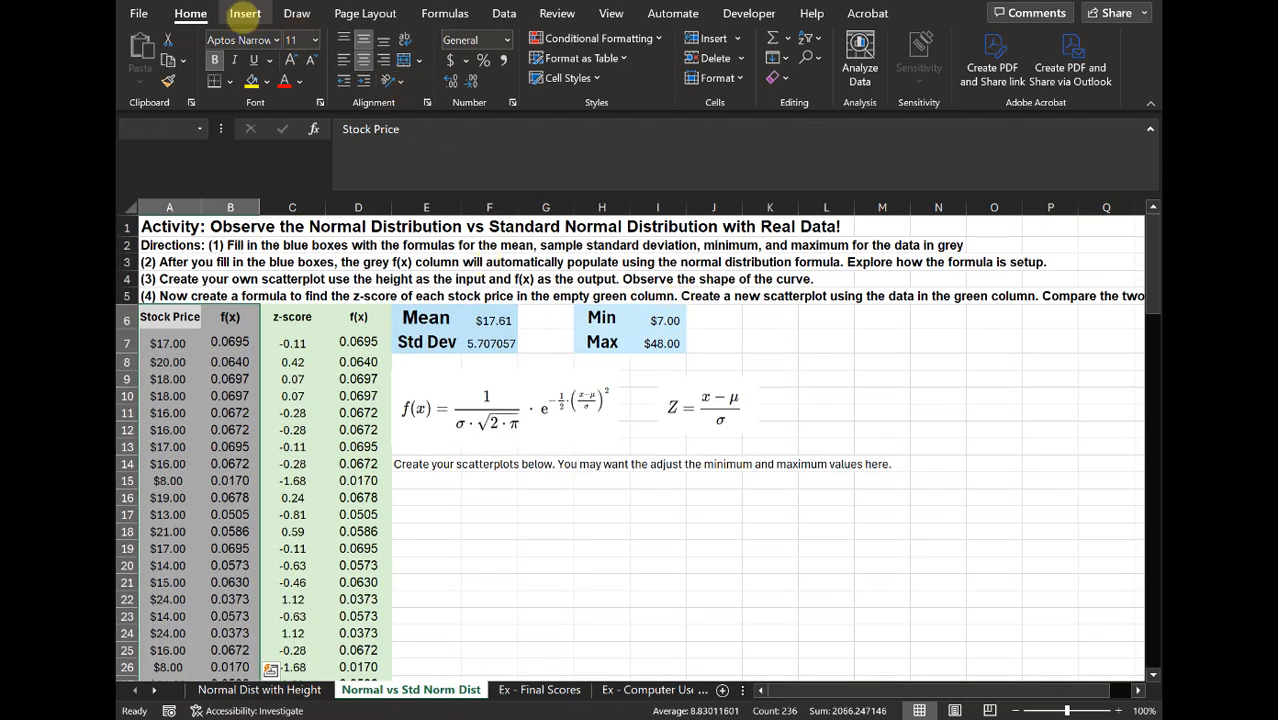
pyautogui.click(244, 13)
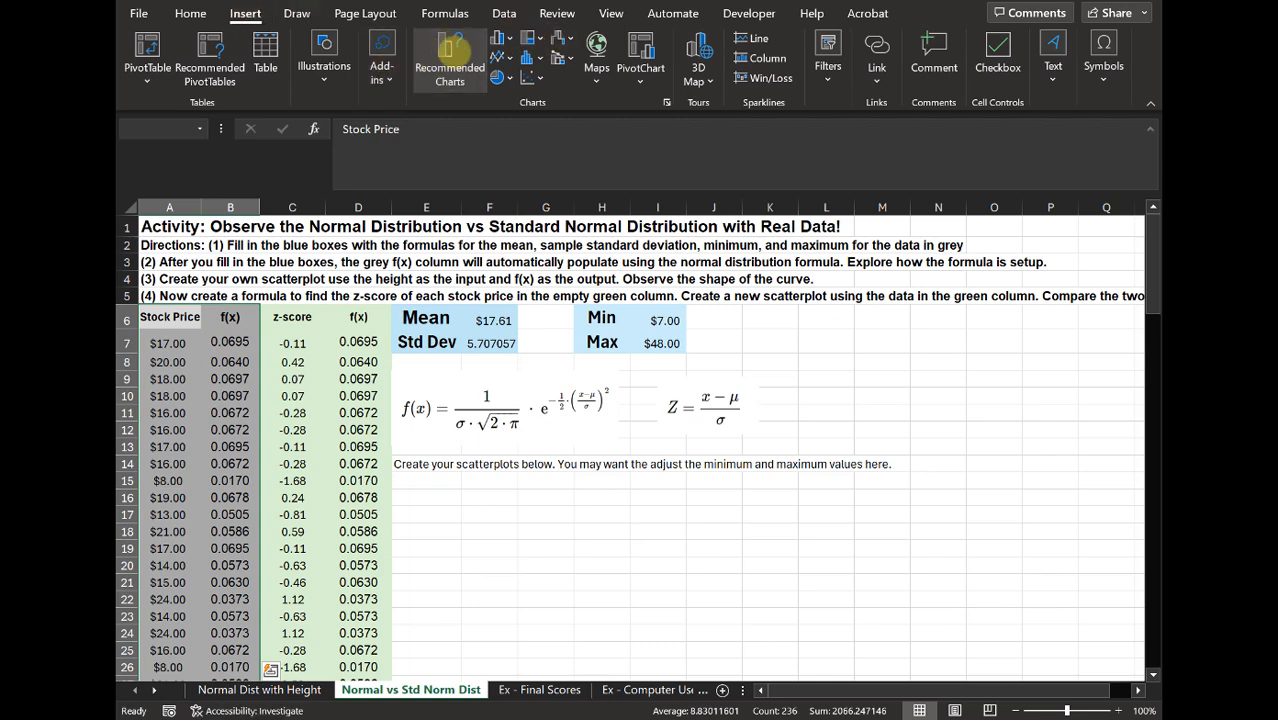
pyautogui.click(450, 55)
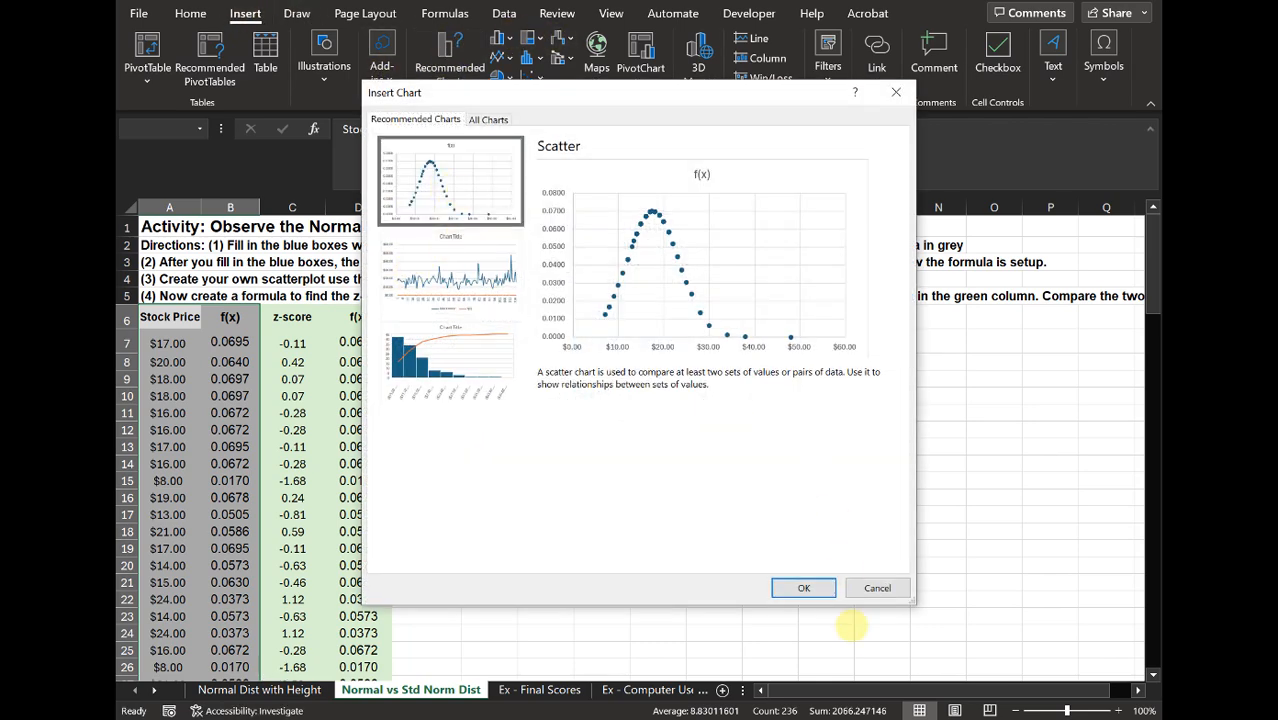
pyautogui.click(803, 588)
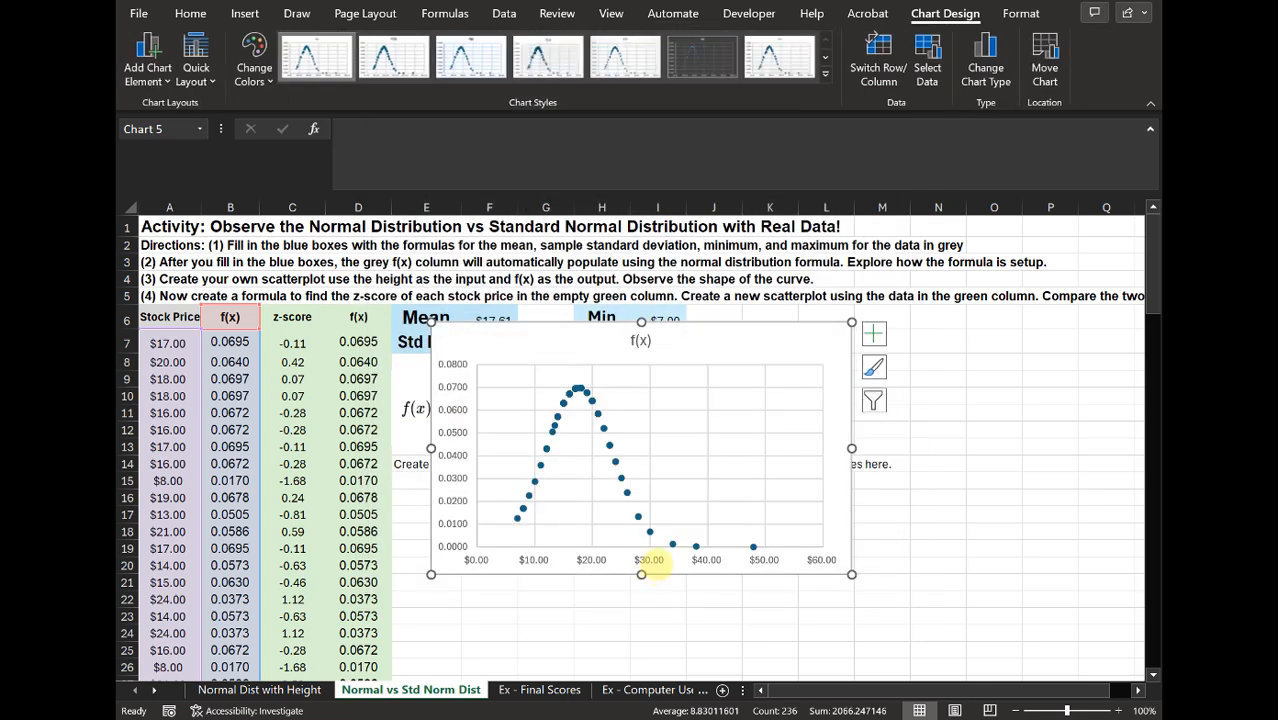
pyautogui.moveTo(734, 292); pyautogui.dragTo(686, 452)
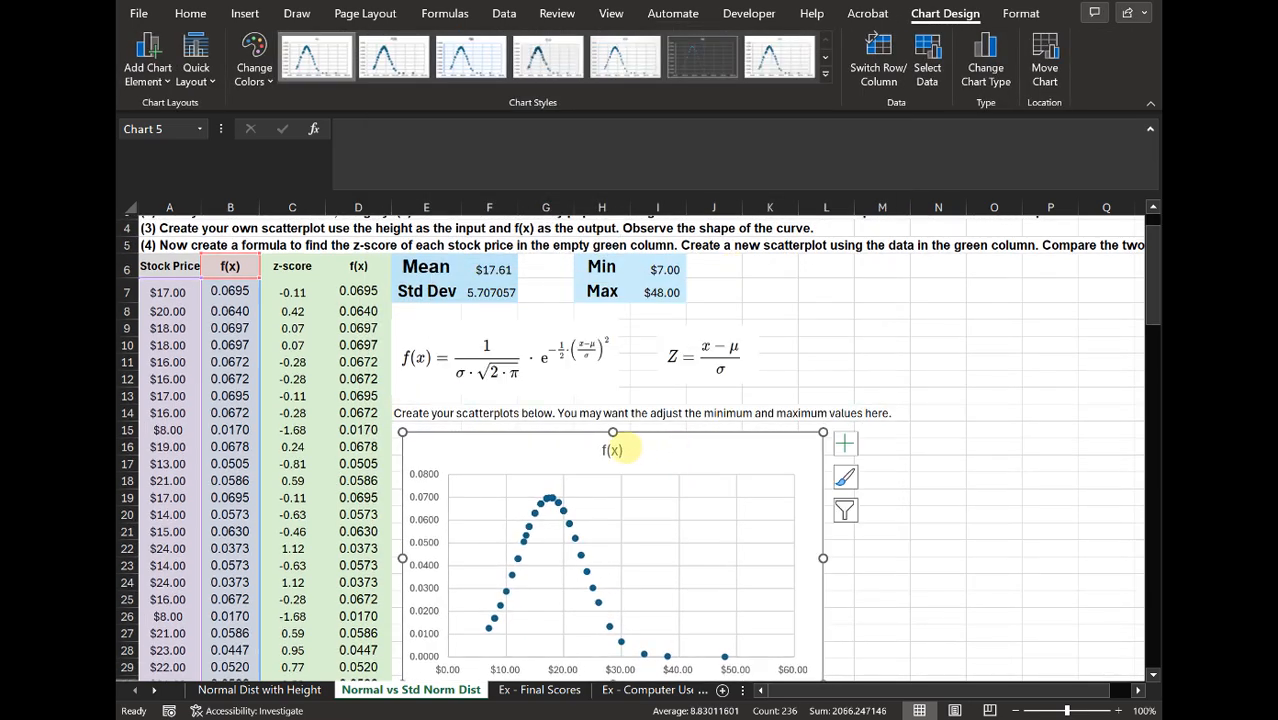
# Change the stock price scatterplot's title to "Normal Distribution"
pyautogui.click(613, 451)
pyautogui.doubleClick(612, 451)
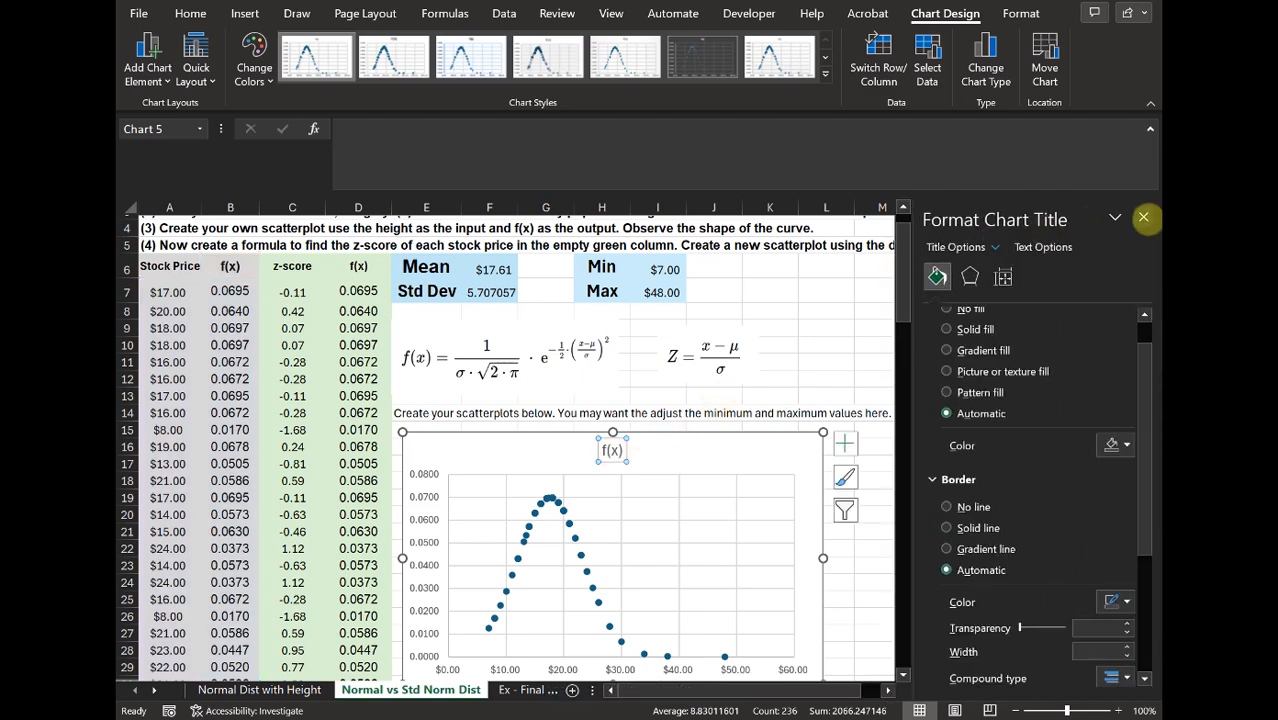
pyautogui.click(1147, 216)
pyautogui.click(612, 450)
pyautogui.hotkey('ctrl', 'a')
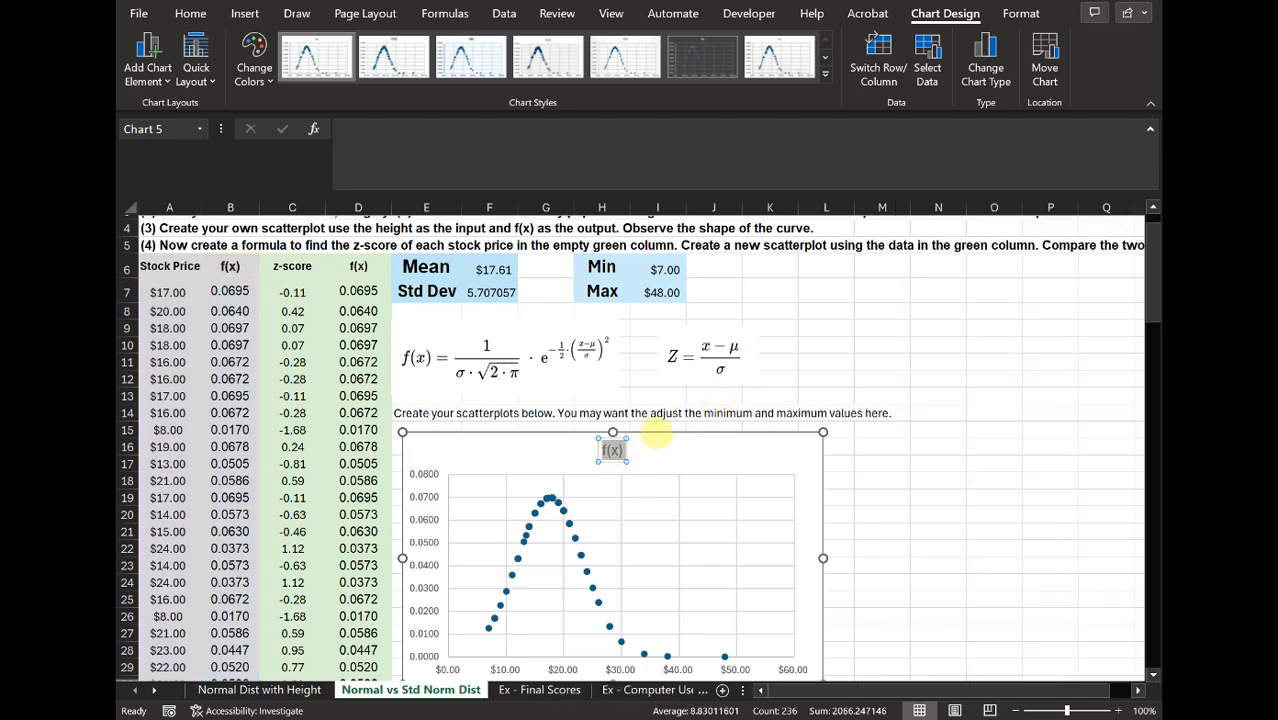
pyautogui.write('Normal Distribution')
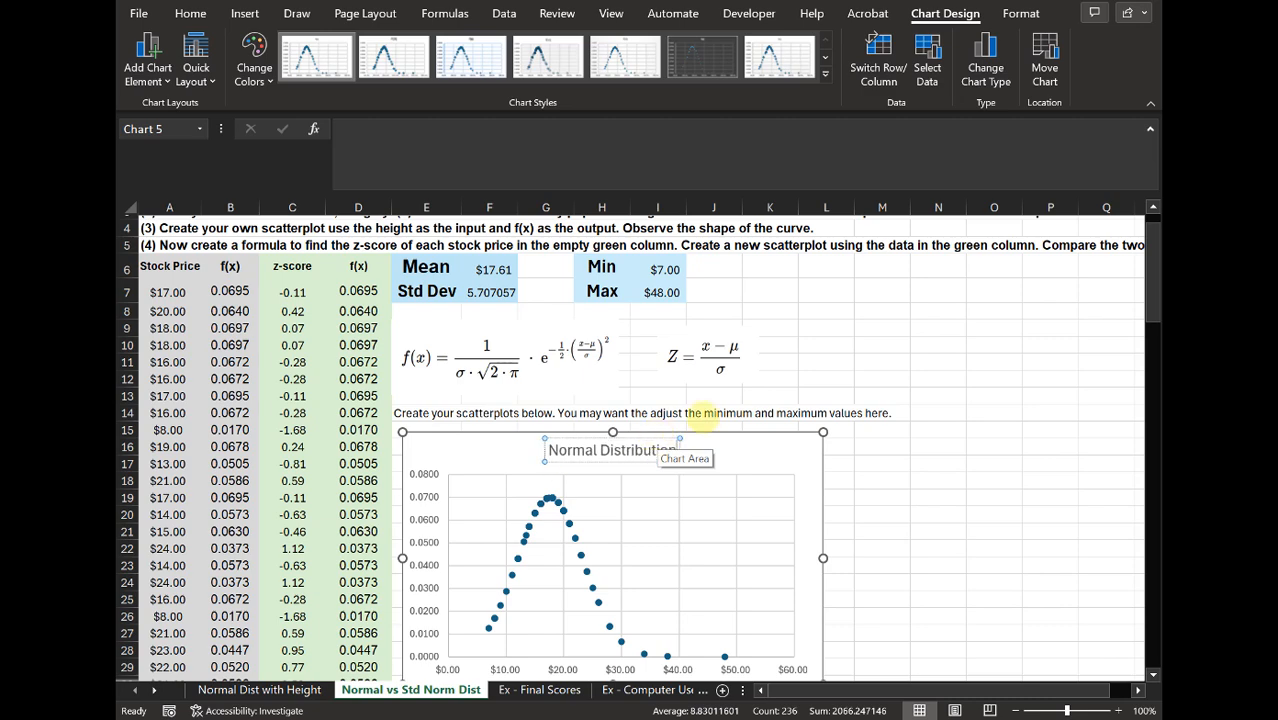
pyautogui.click(778, 345)
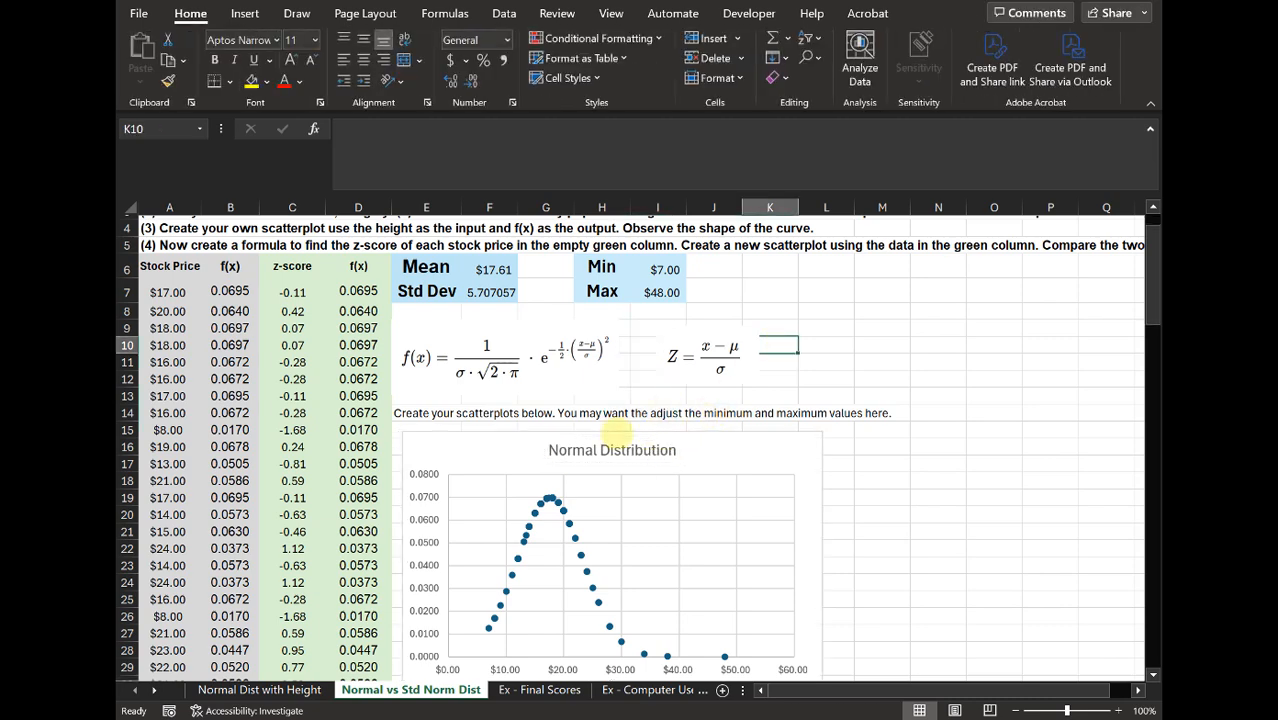
# Insert a scatterplot of the z-score and f(x) data in C6:D123 and place it beside the Normal Distribution chart
pyautogui.moveTo(279, 264); pyautogui.dragTo(355, 266)
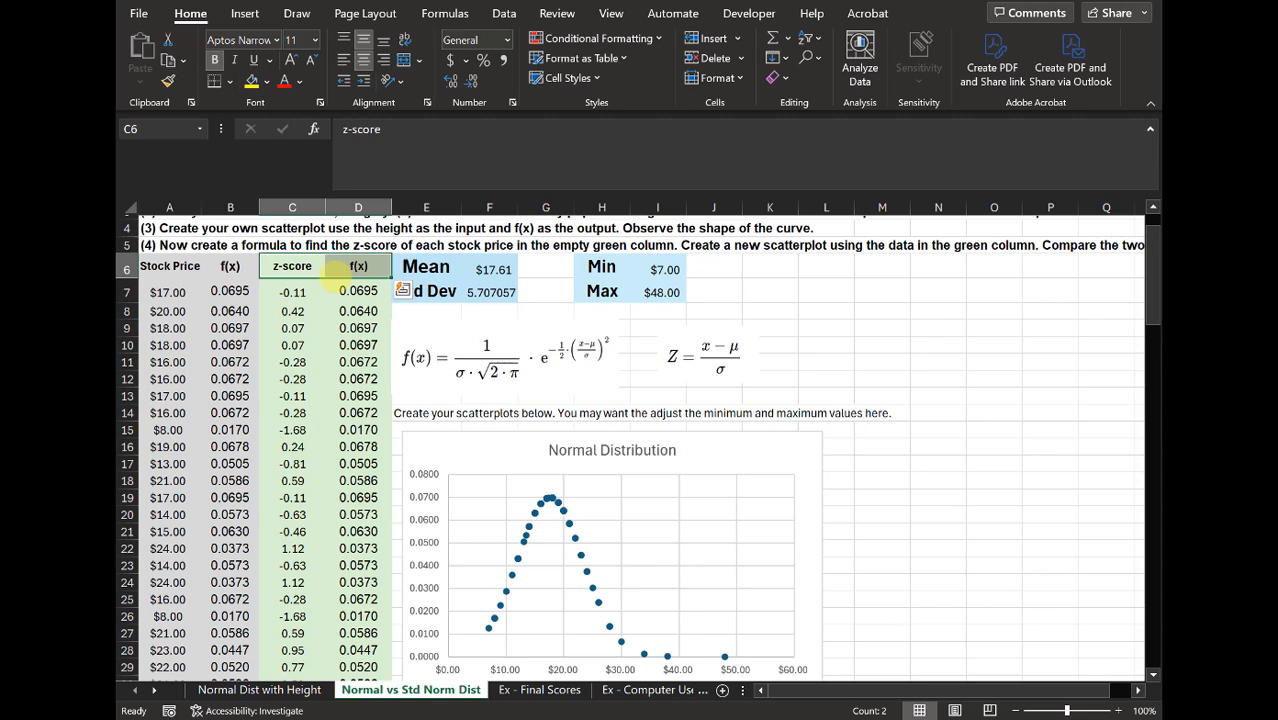
pyautogui.hotkey('ctrl', 'shift', 'Down')
pyautogui.scroll(12, 494, 393)
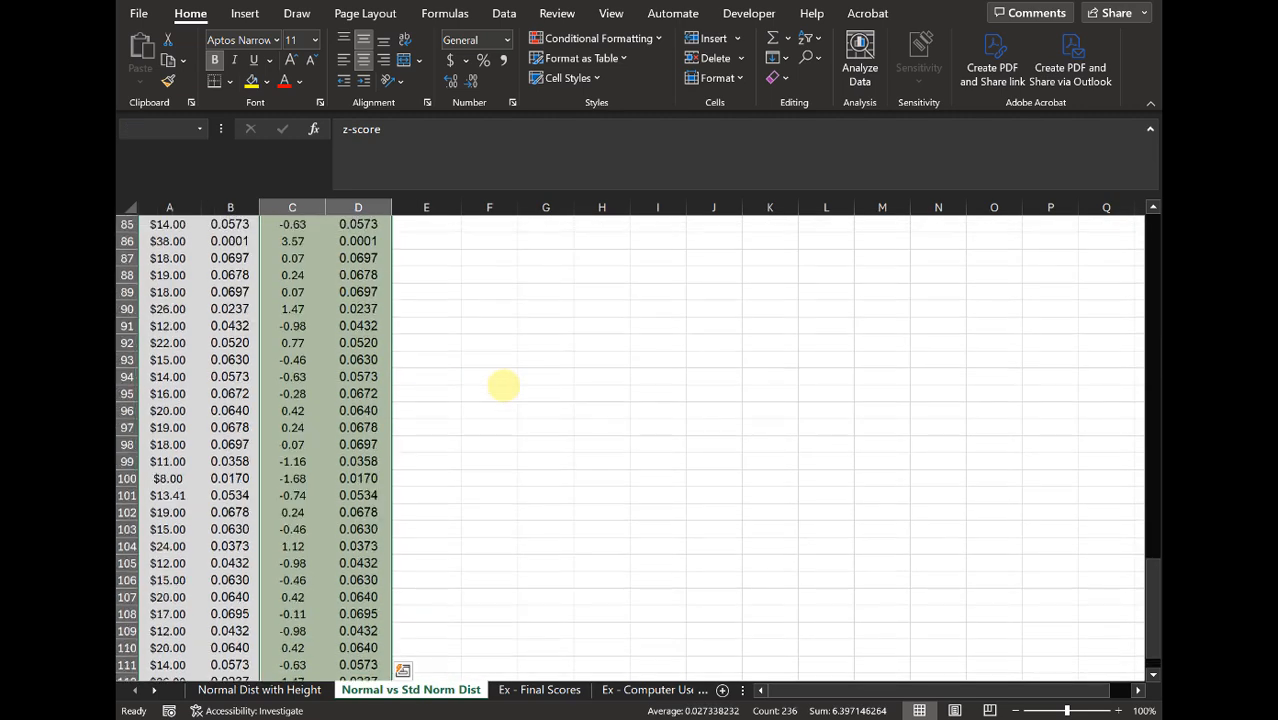
pyautogui.scroll(18, 494, 393)
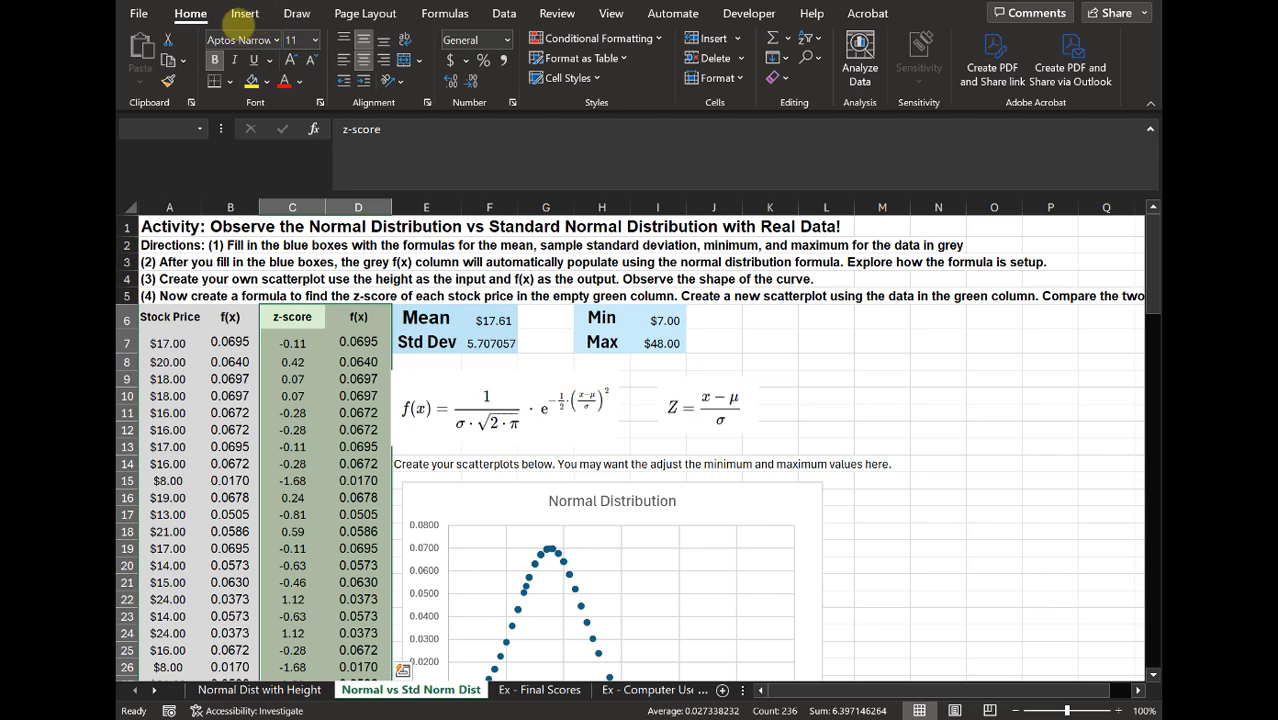
pyautogui.click(245, 13)
pyautogui.click(450, 55)
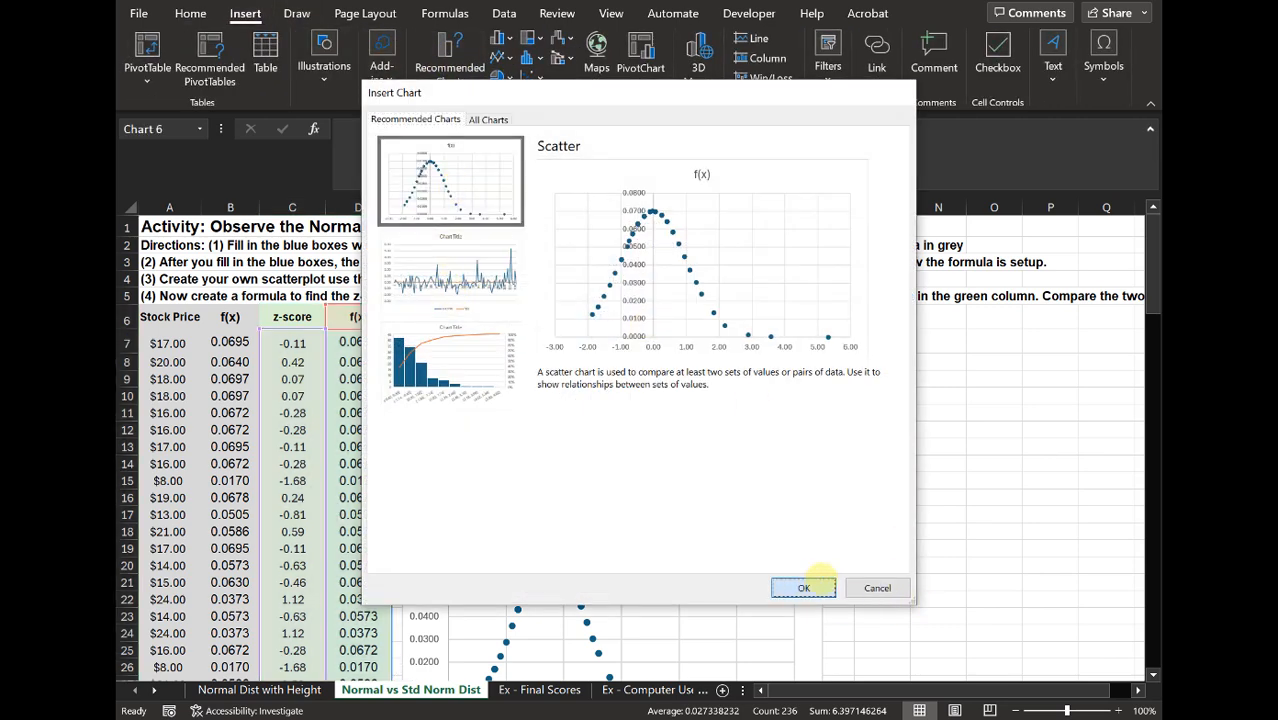
pyautogui.click(803, 588)
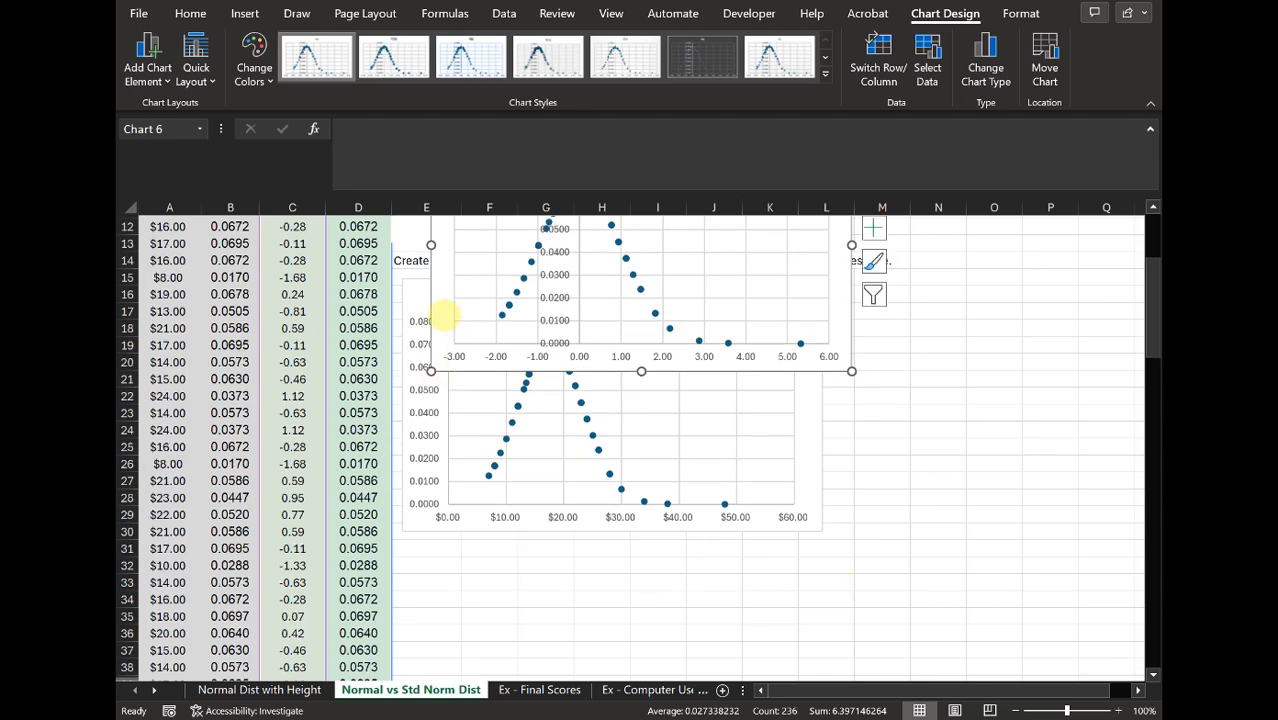
pyautogui.moveTo(448, 297); pyautogui.dragTo(853, 486)
pyautogui.hscroll(1, 860, 688)
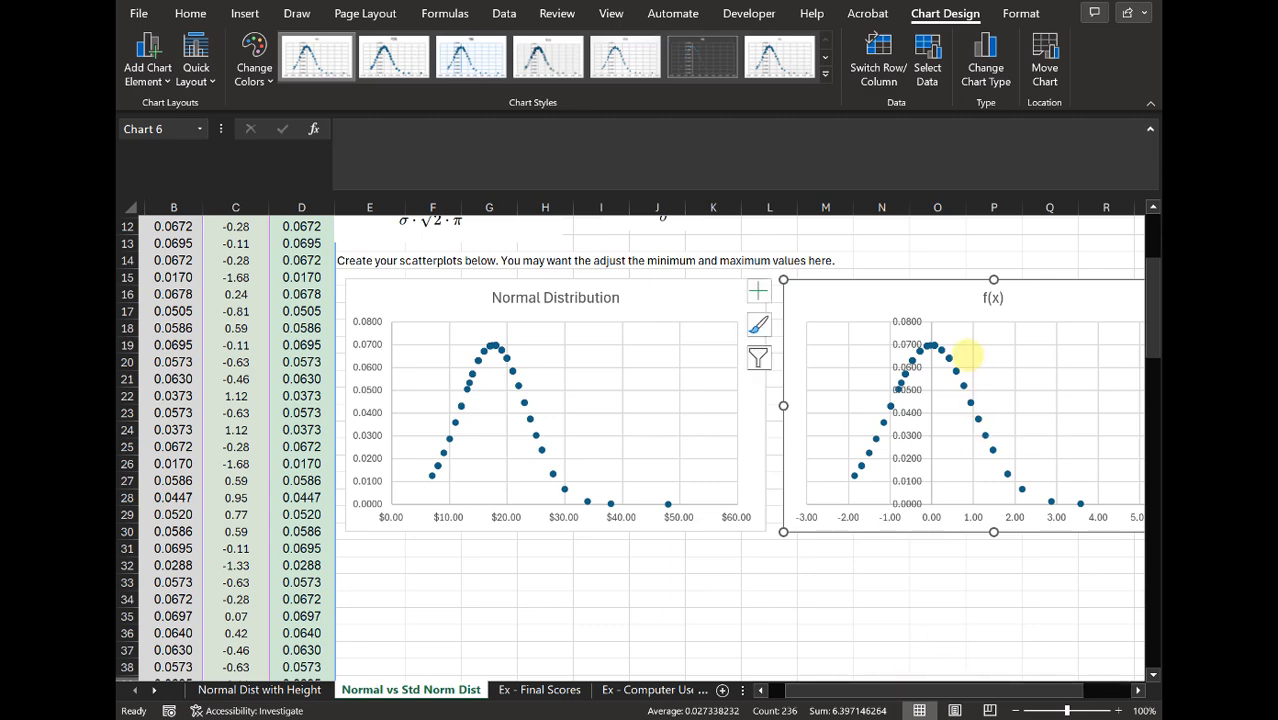
# Change the z-score scatterplot's title to "Standard Normal Distribution"
pyautogui.doubleClick(992, 297)
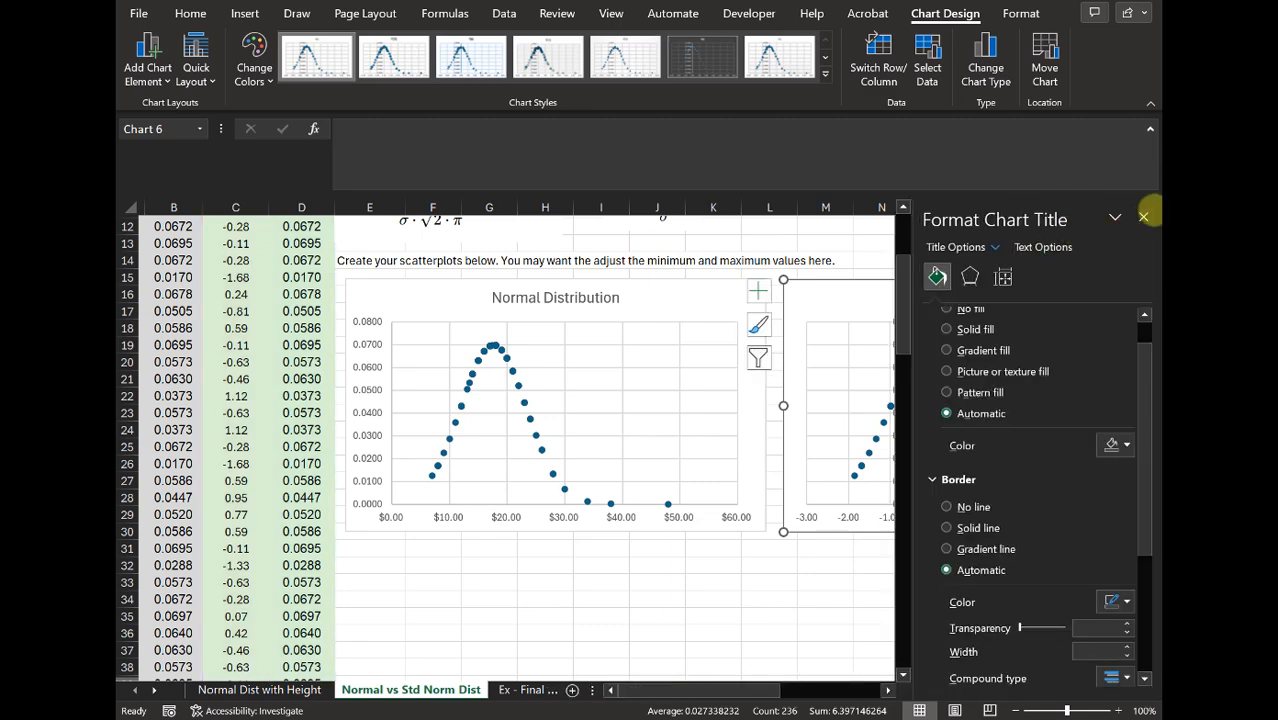
pyautogui.click(1144, 213)
pyautogui.click(993, 298)
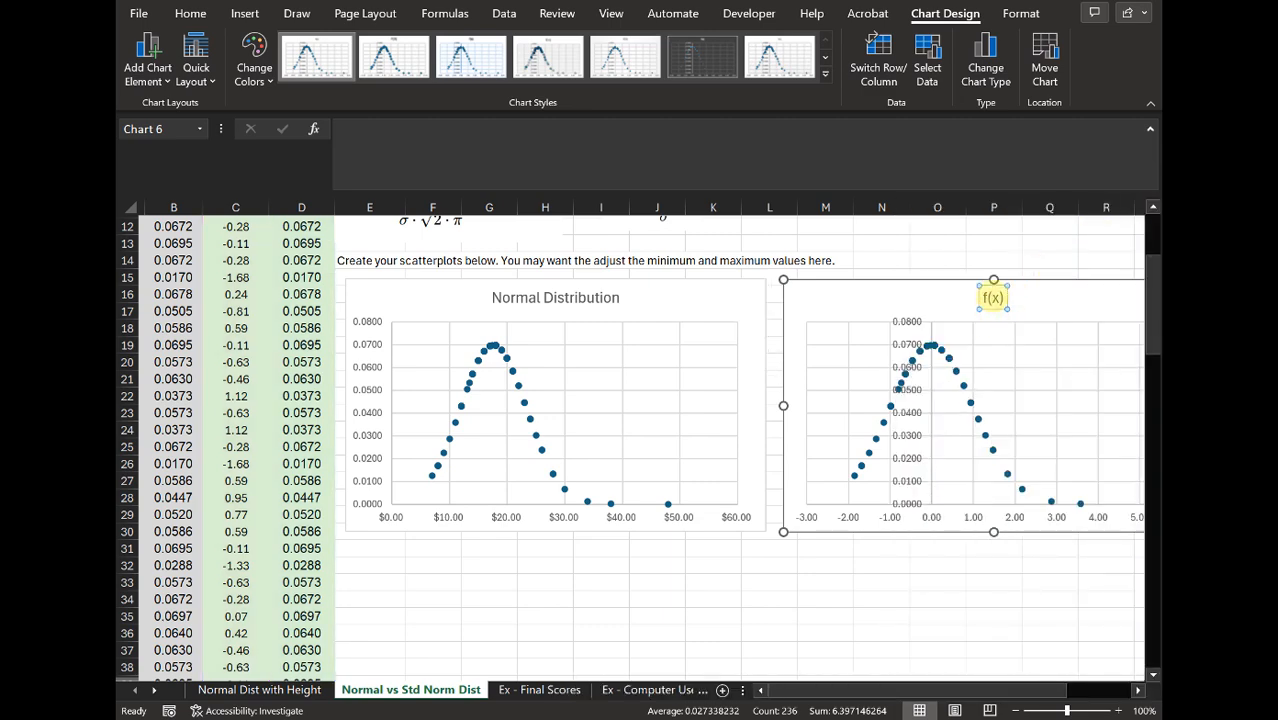
pyautogui.tripleClick(993, 297)
pyautogui.write('Standa')
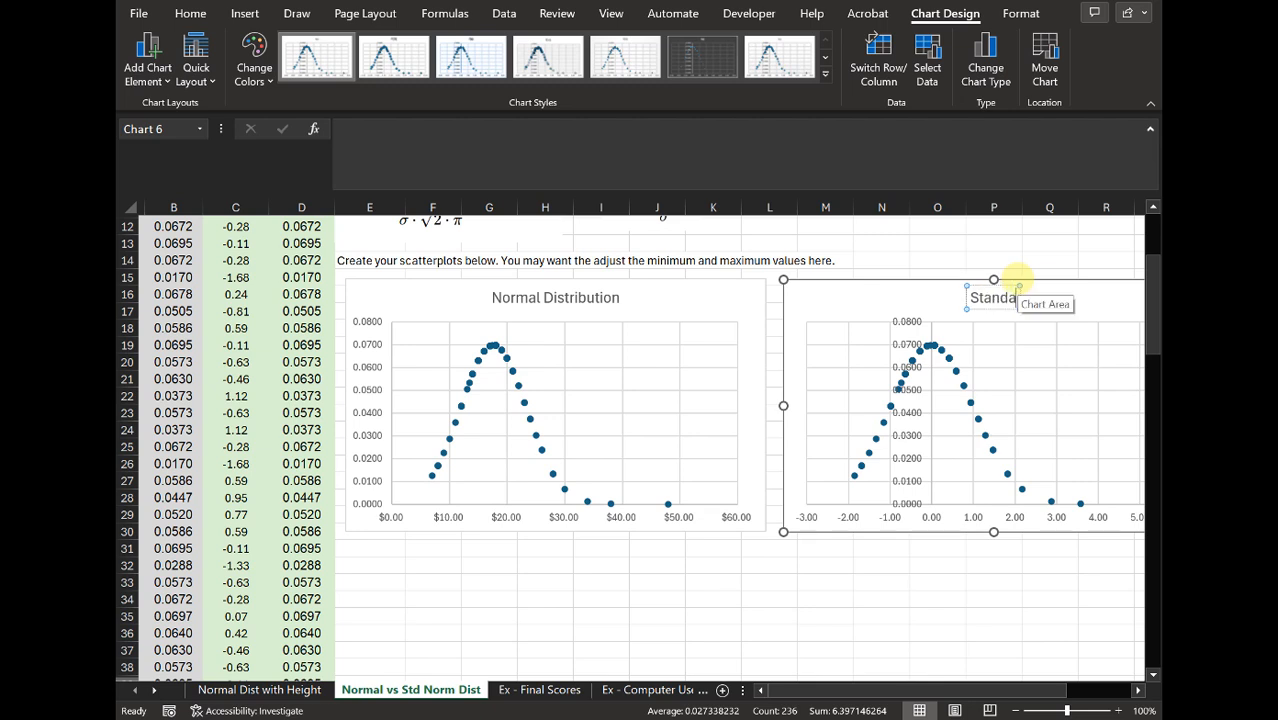
pyautogui.write('rd Normal Distribution')
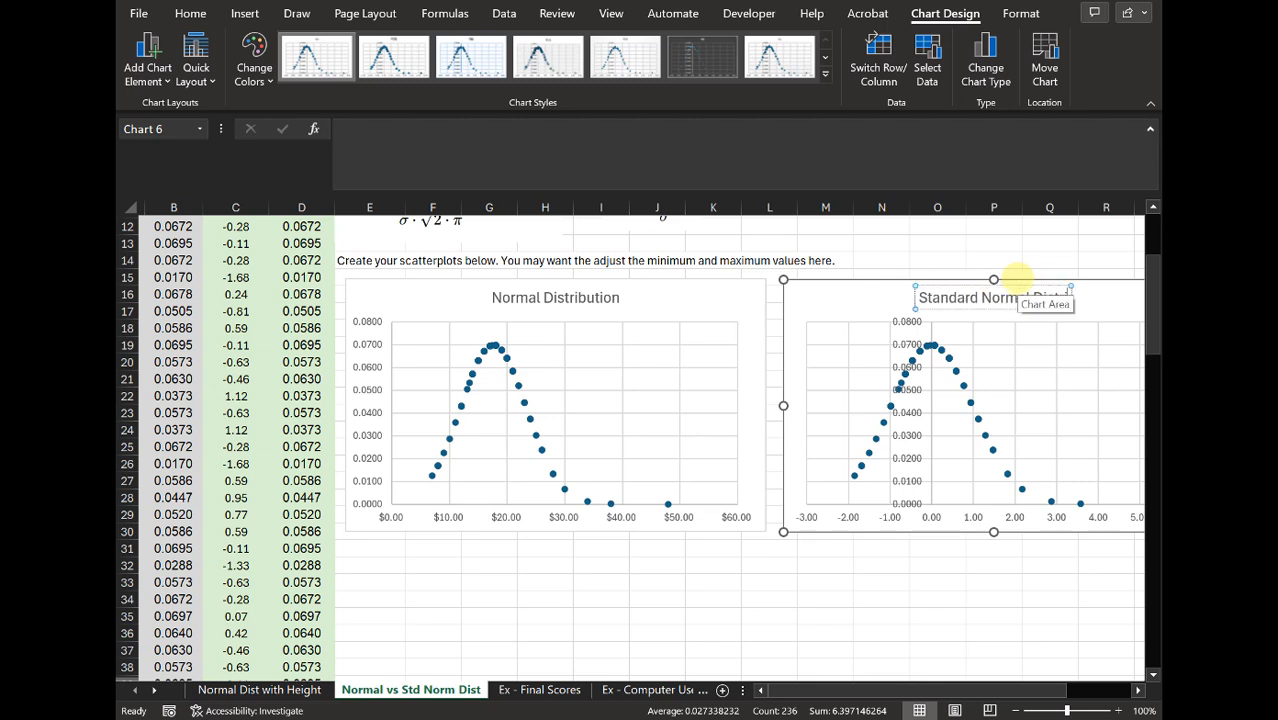
pyautogui.click(993, 243)
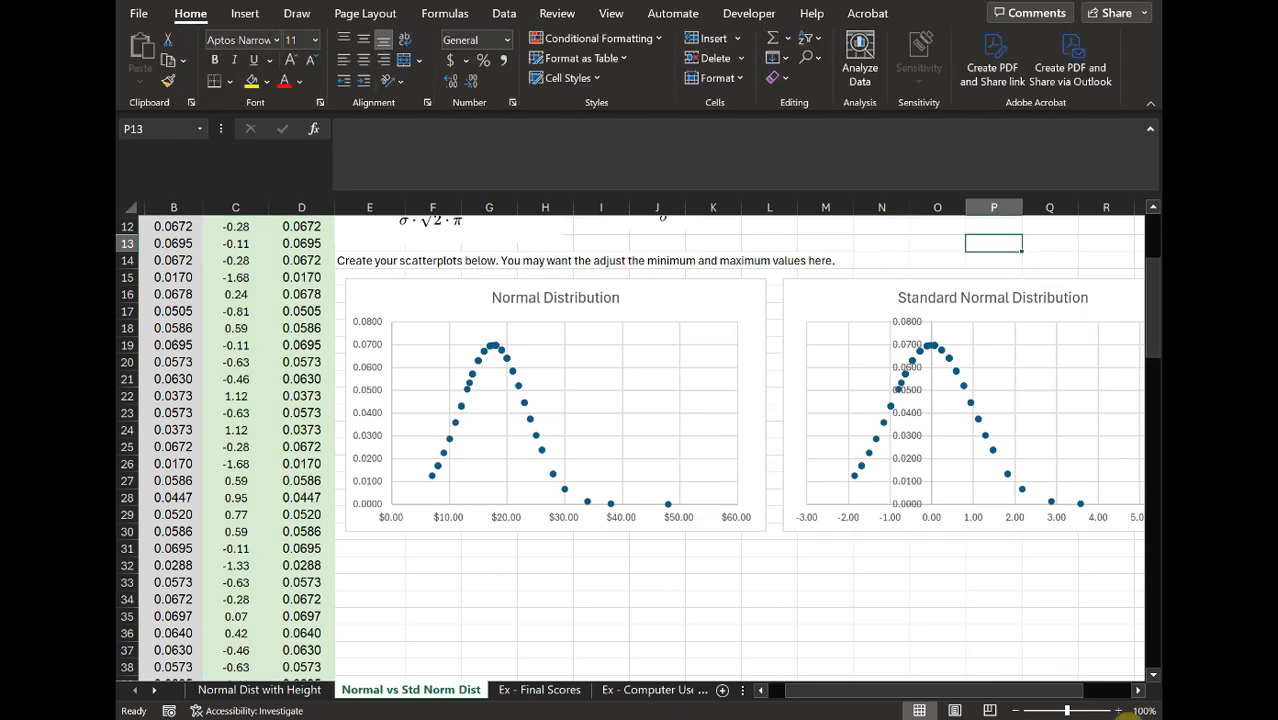
# Open the formatting options for the vertical axis of the Standard Normal Distribution chart
pyautogui.hscroll(1, 1057, 690)
pyautogui.hscroll(3, 1057, 690)
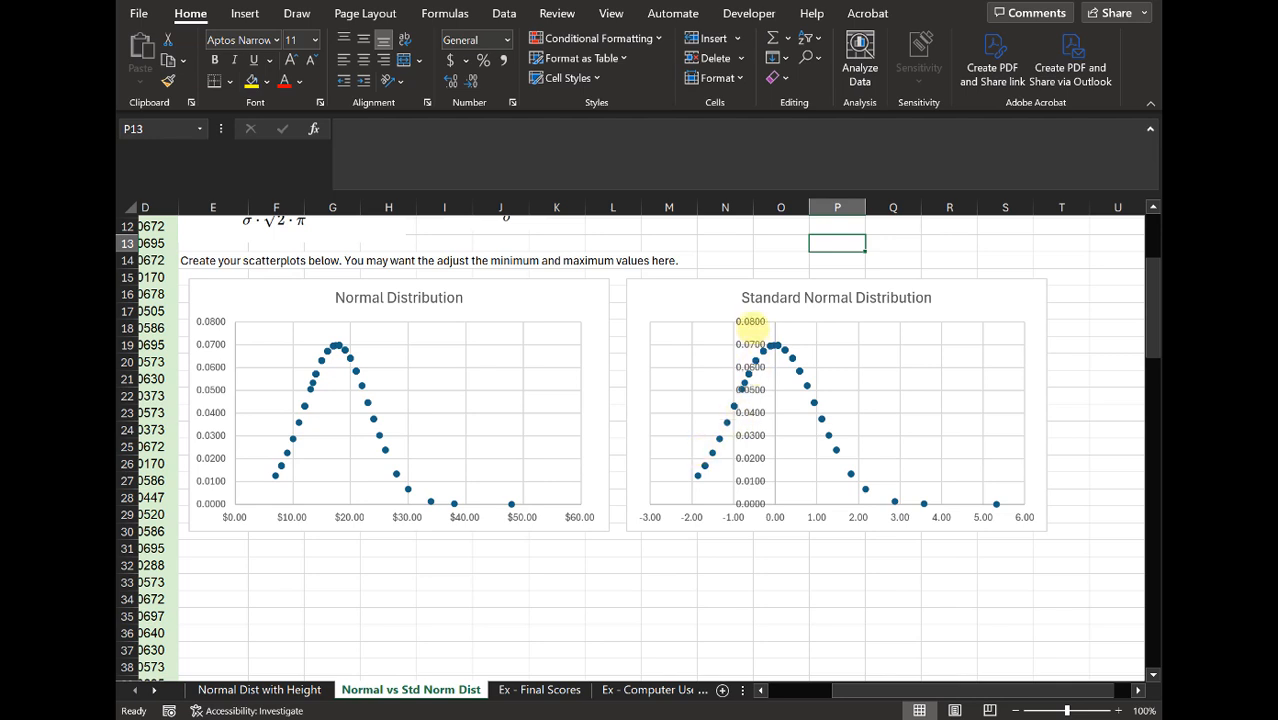
pyautogui.click(750, 321)
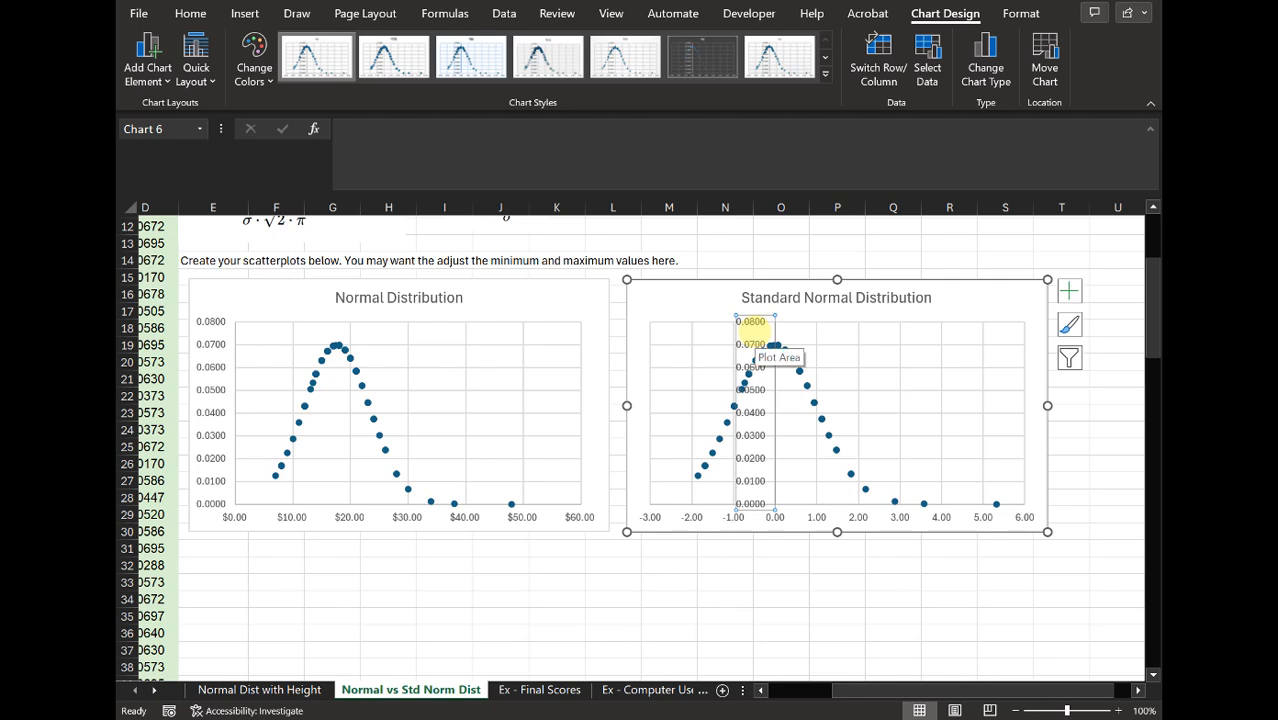
pyautogui.rightClick(753, 322)
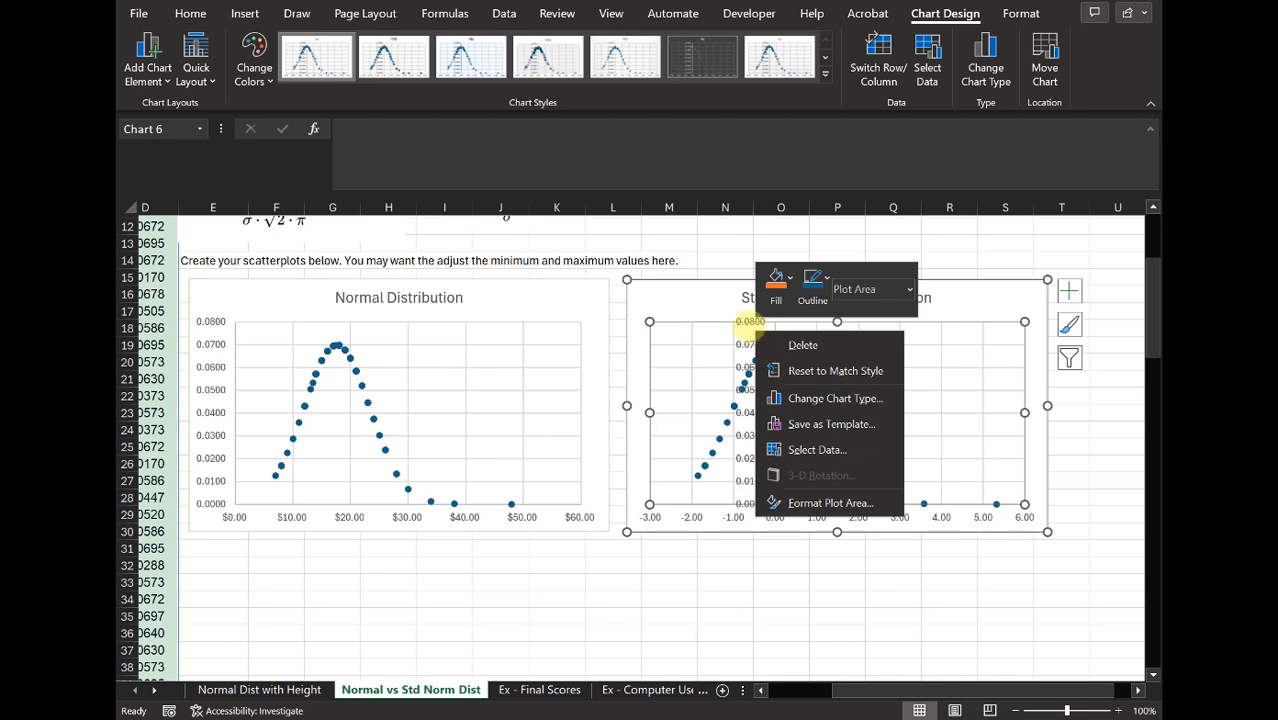
pyautogui.press('Escape')
pyautogui.click(750, 321)
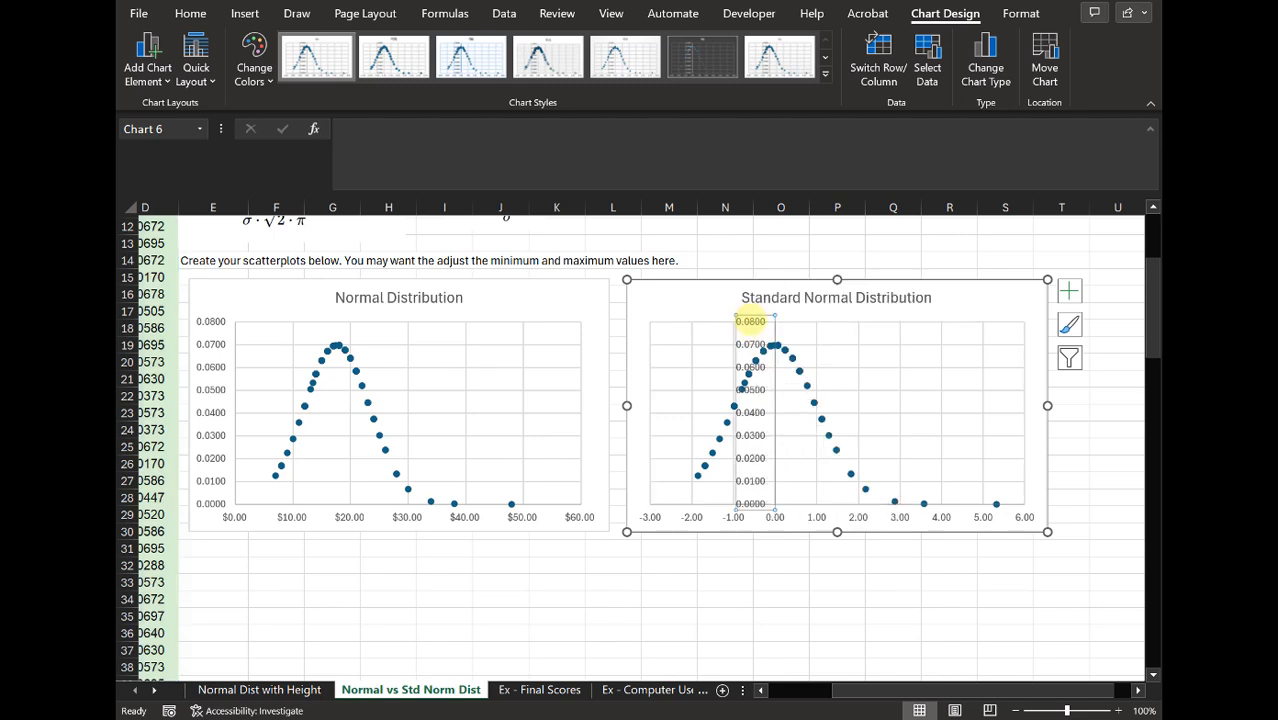
pyautogui.rightClick(750, 321)
pyautogui.click(795, 545)
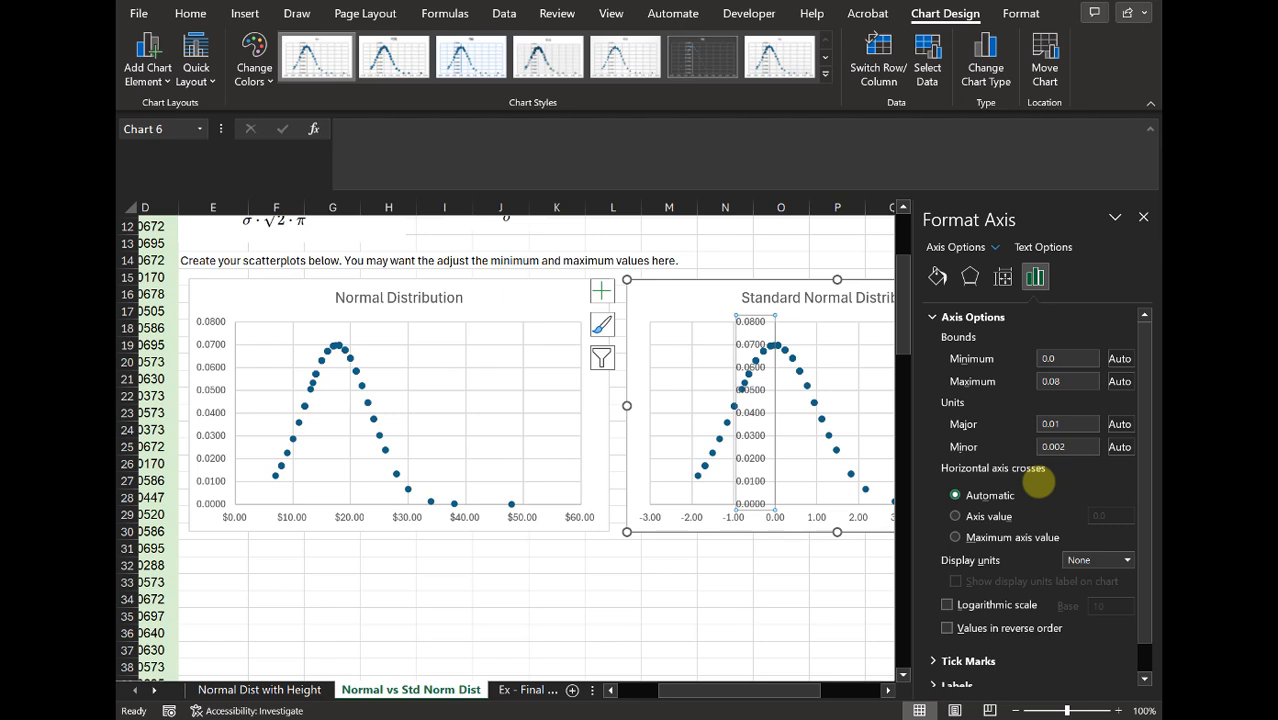
# Set the label position of the Standard Normal Distribution chart's vertical axis to High
pyautogui.scroll(-1, 1010, 500)
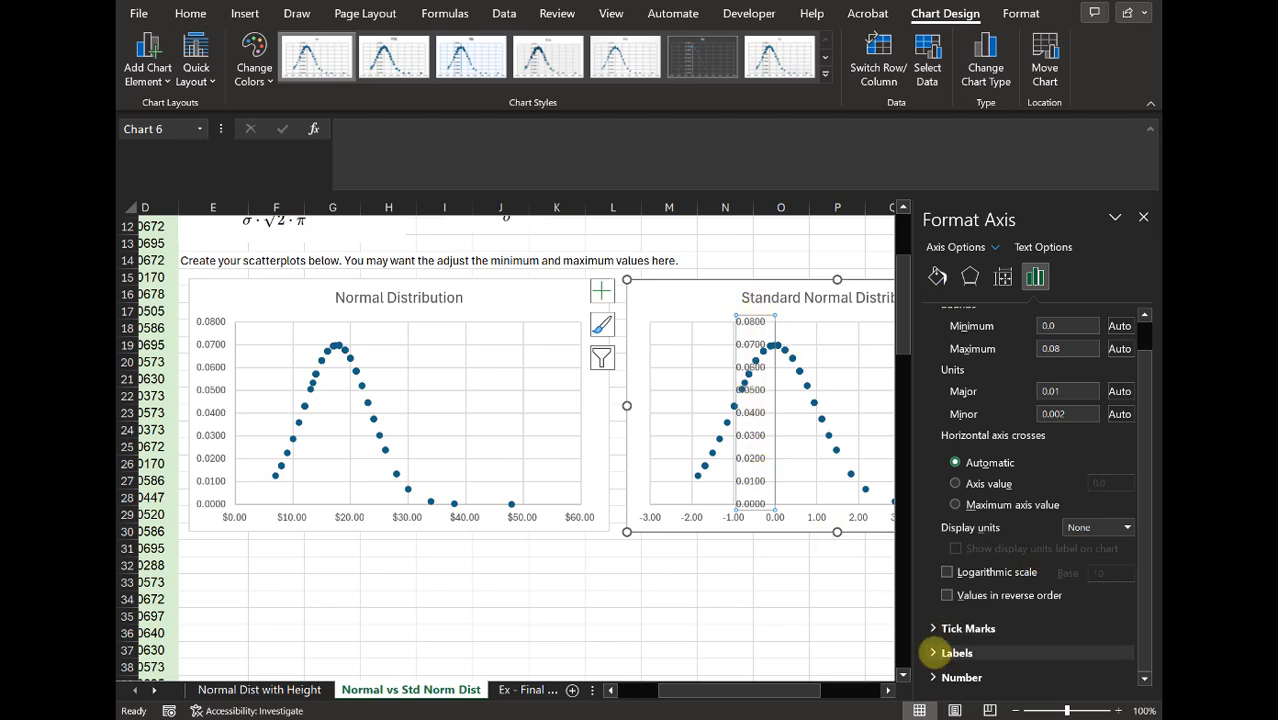
pyautogui.click(955, 652)
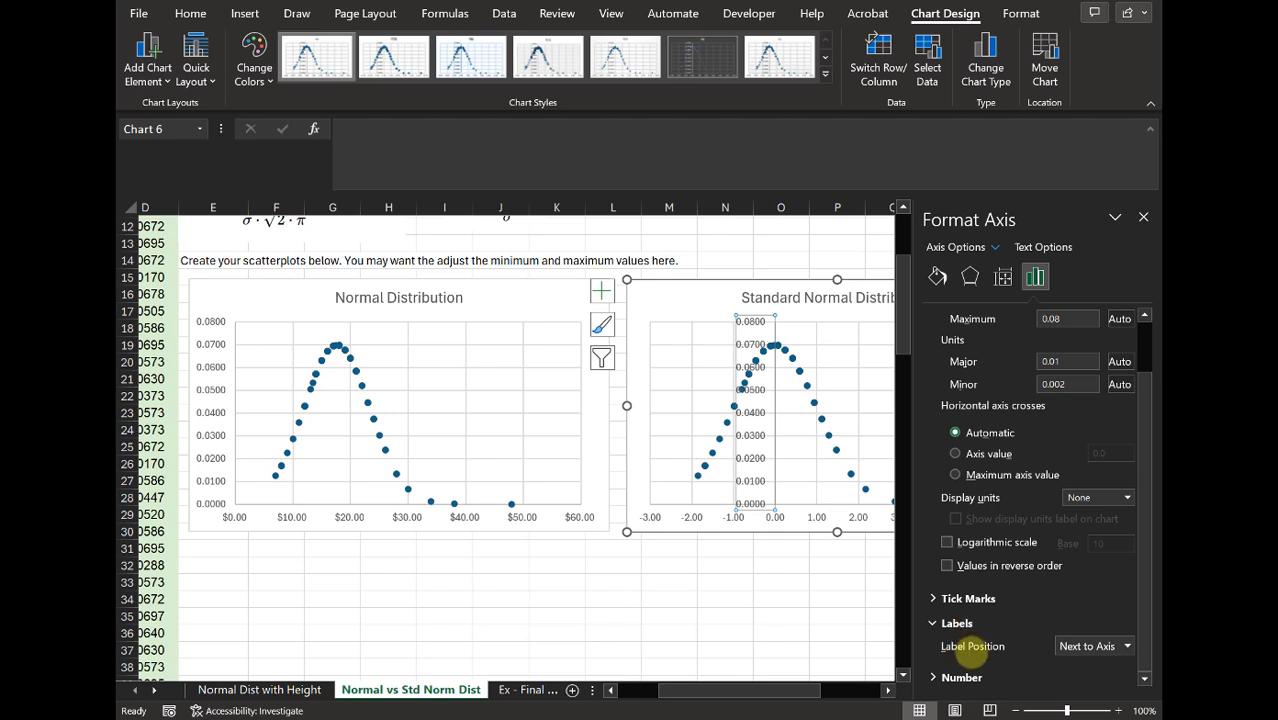
pyautogui.click(1095, 645)
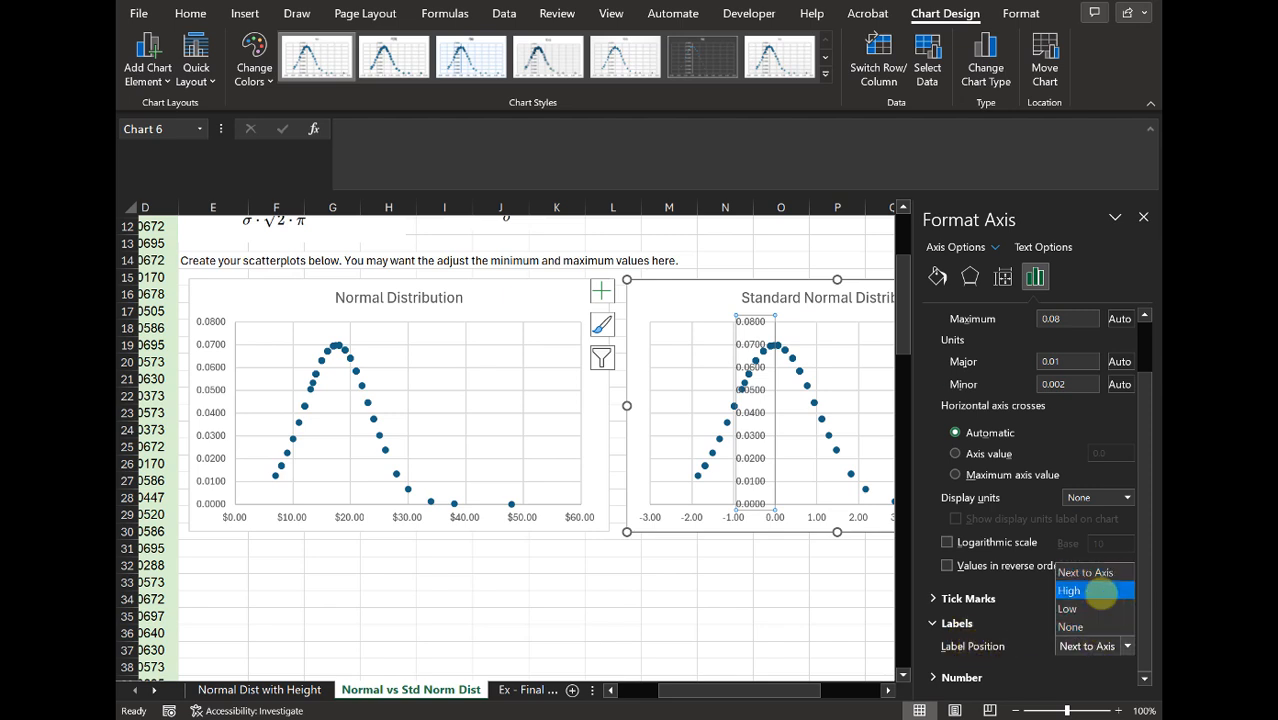
pyautogui.click(1105, 590)
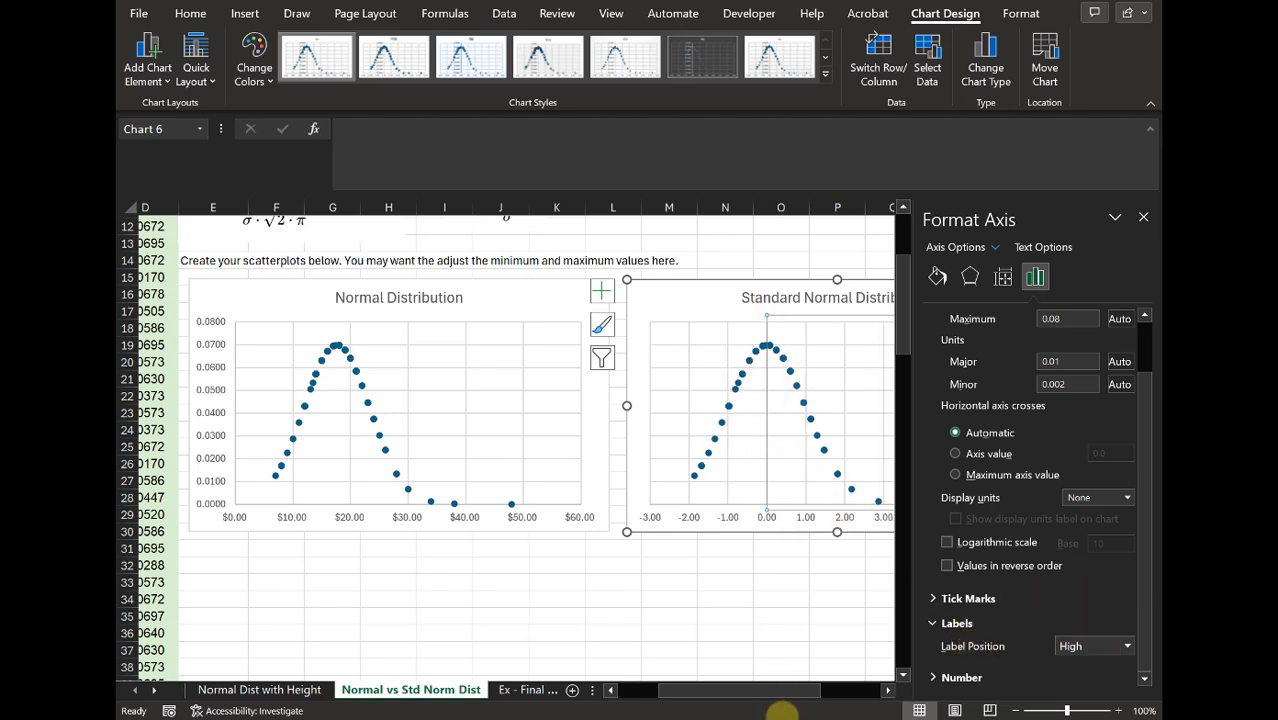
# Set the label position of the Standard Normal Distribution chart's vertical axis to Low and close the axis formatting options
pyautogui.moveTo(790, 690); pyautogui.dragTo(845, 690)
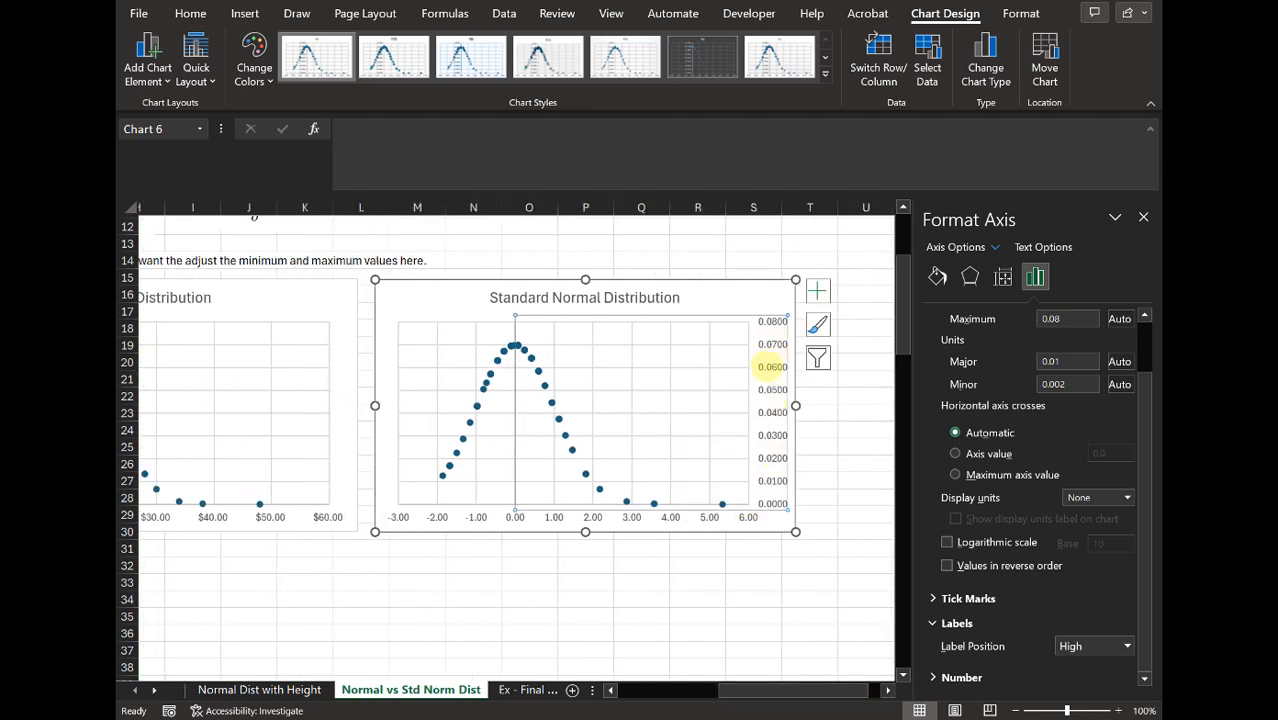
pyautogui.click(1085, 645)
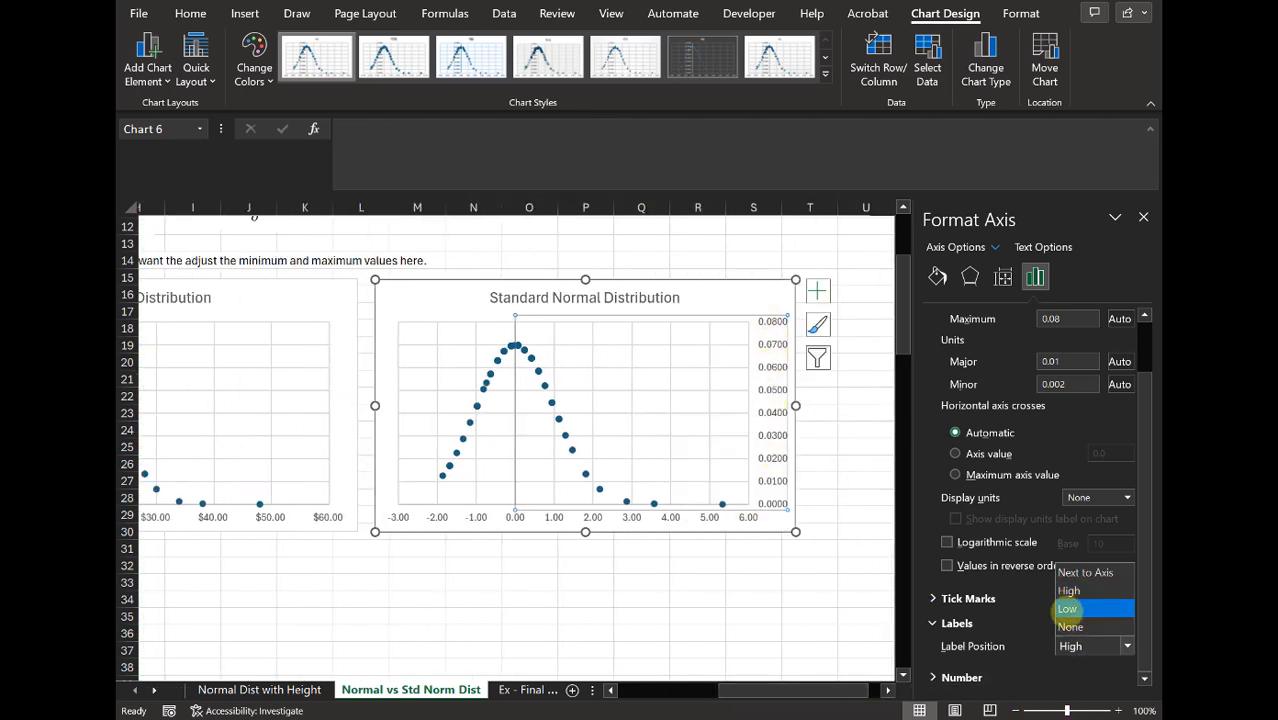
pyautogui.click(1069, 608)
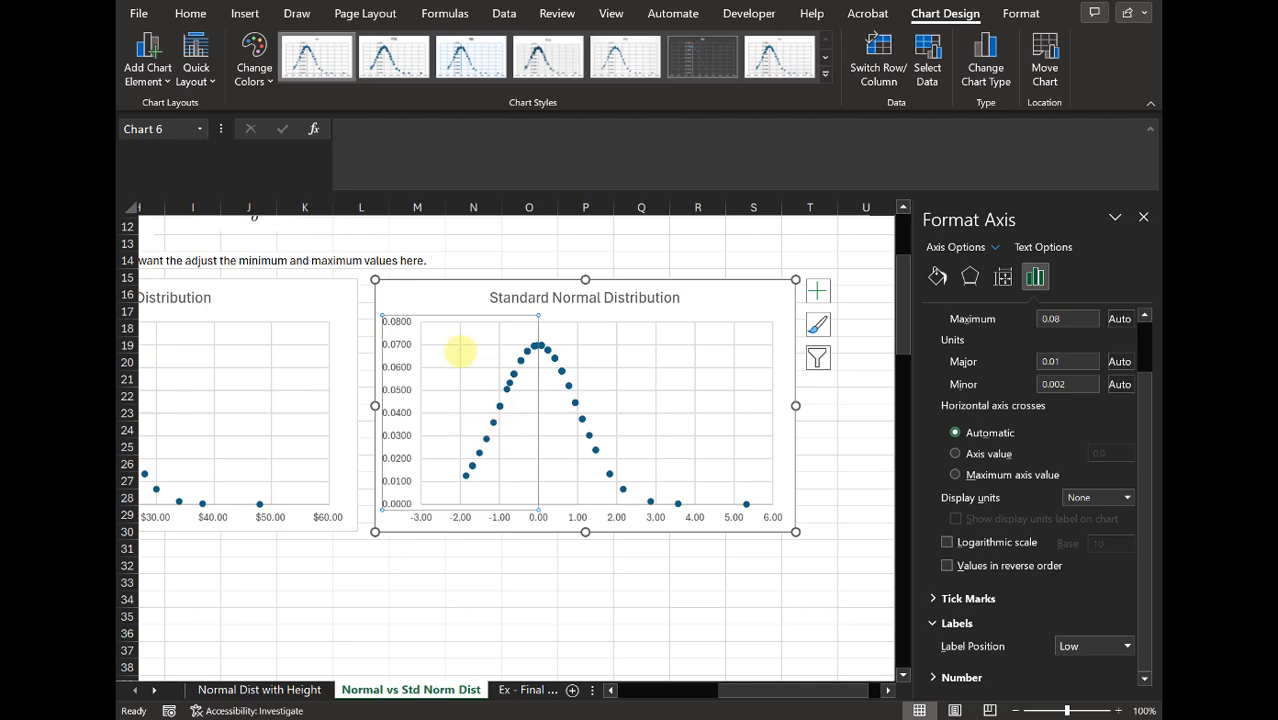
pyautogui.moveTo(745, 690); pyautogui.dragTo(665, 688)
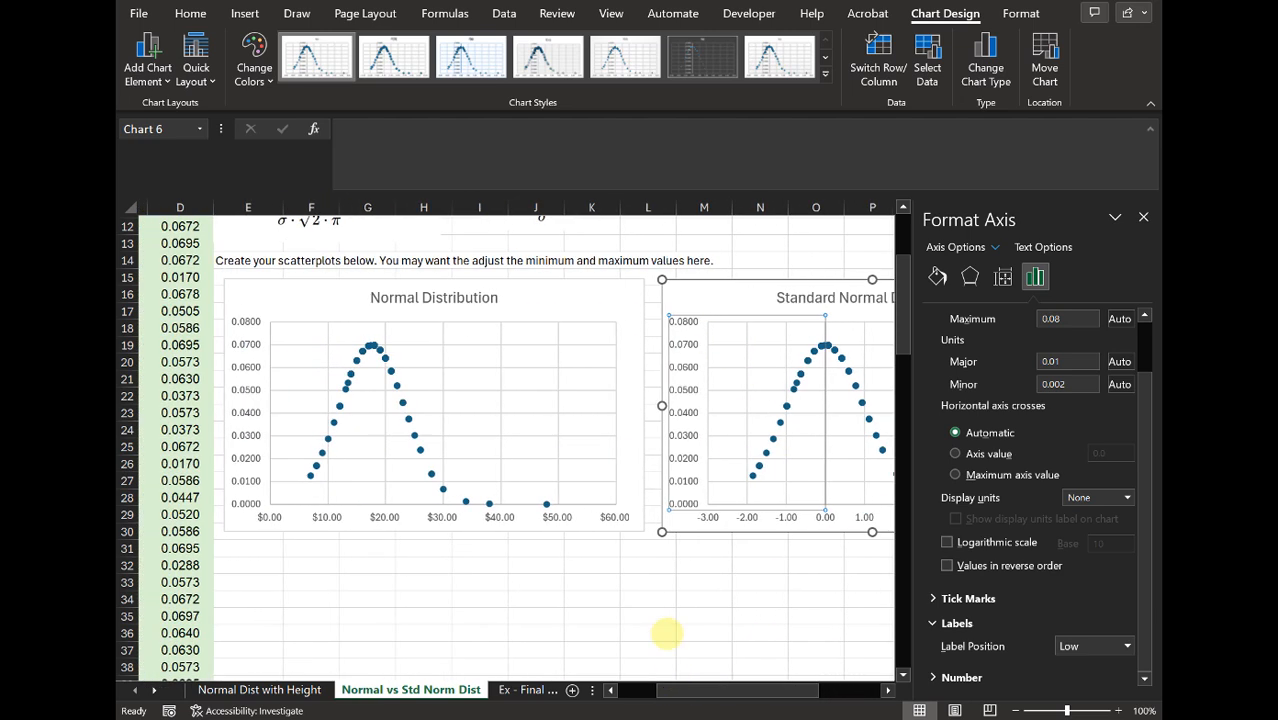
pyautogui.click(660, 632)
pyautogui.click(1143, 214)
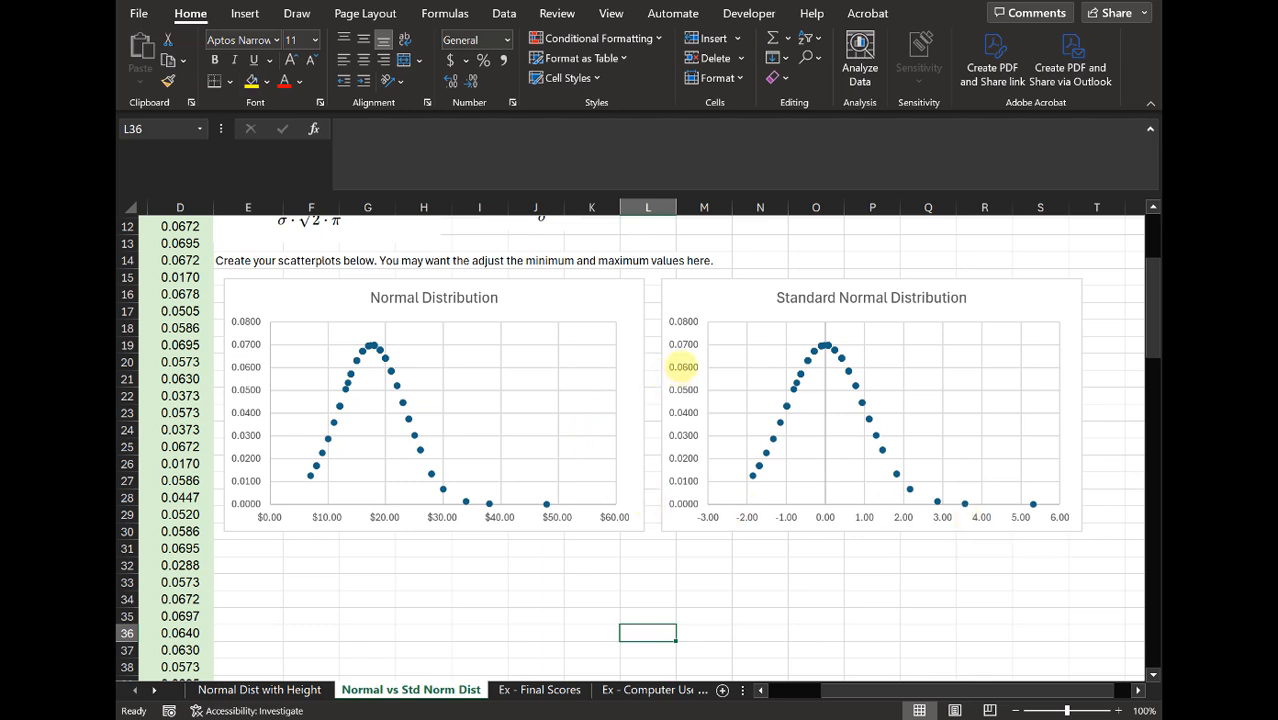
# Compare the f(x) values and formulas in columns B and D for matching rows, including rows 7, 14, 19 and 22
pyautogui.scroll(2, 630, 555)
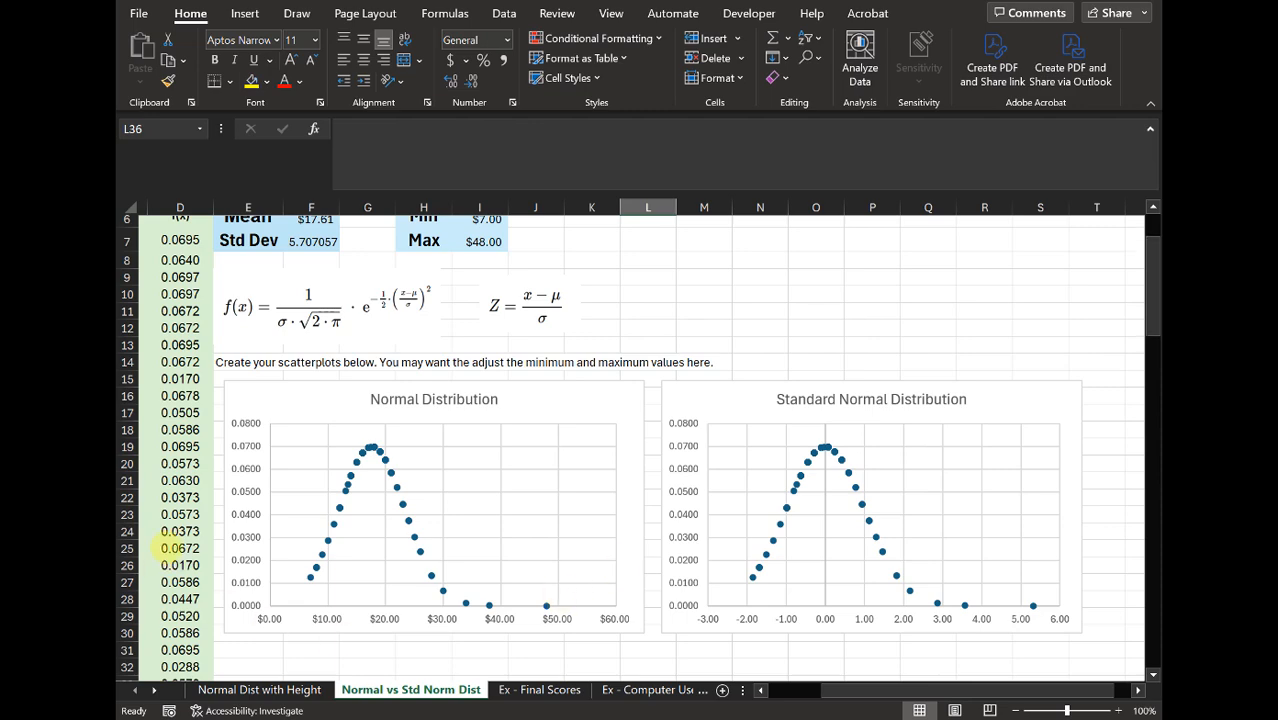
pyautogui.moveTo(907, 690); pyautogui.dragTo(736, 688)
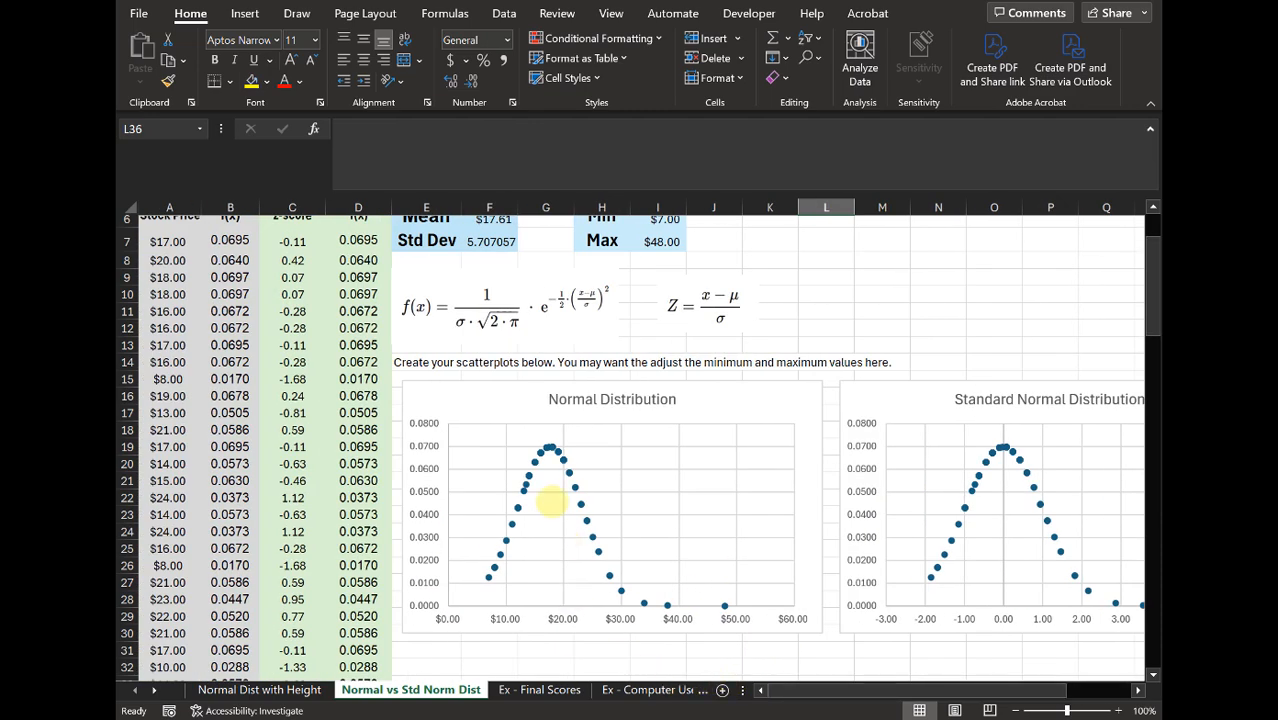
pyautogui.scroll(2, 410, 514)
pyautogui.click(230, 341)
pyautogui.click(358, 341)
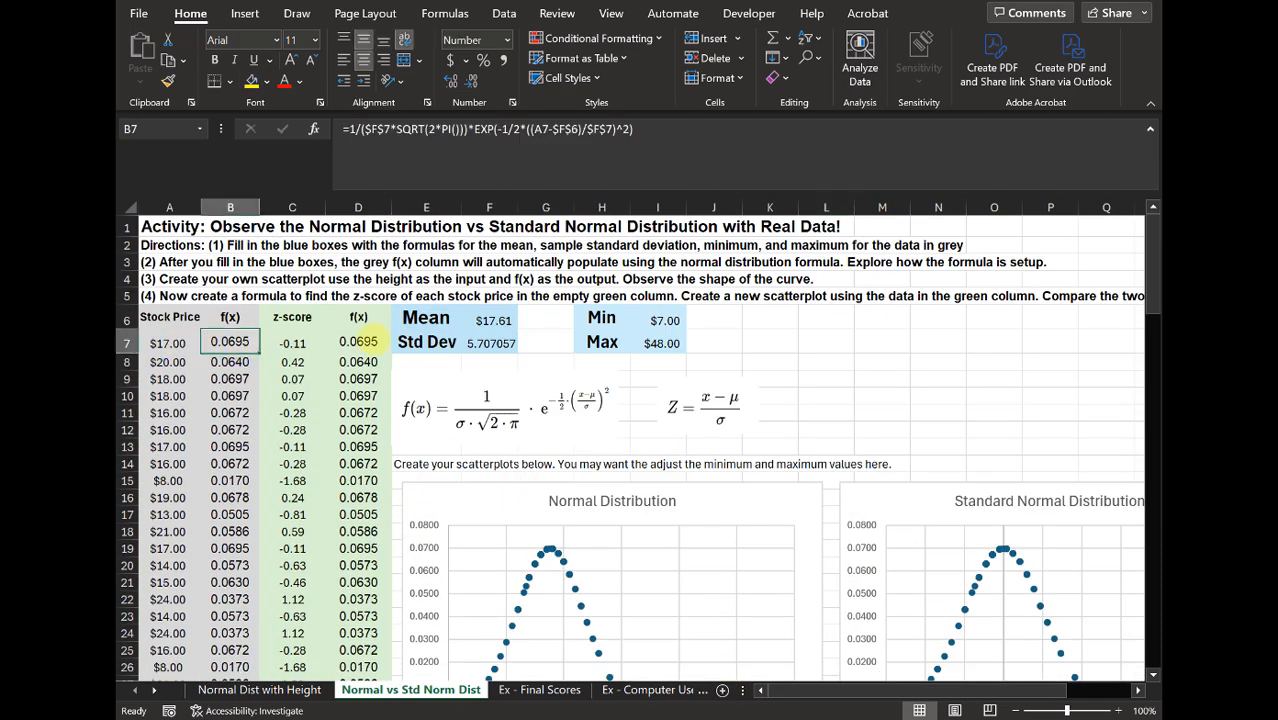
pyautogui.click(358, 548)
pyautogui.click(234, 548)
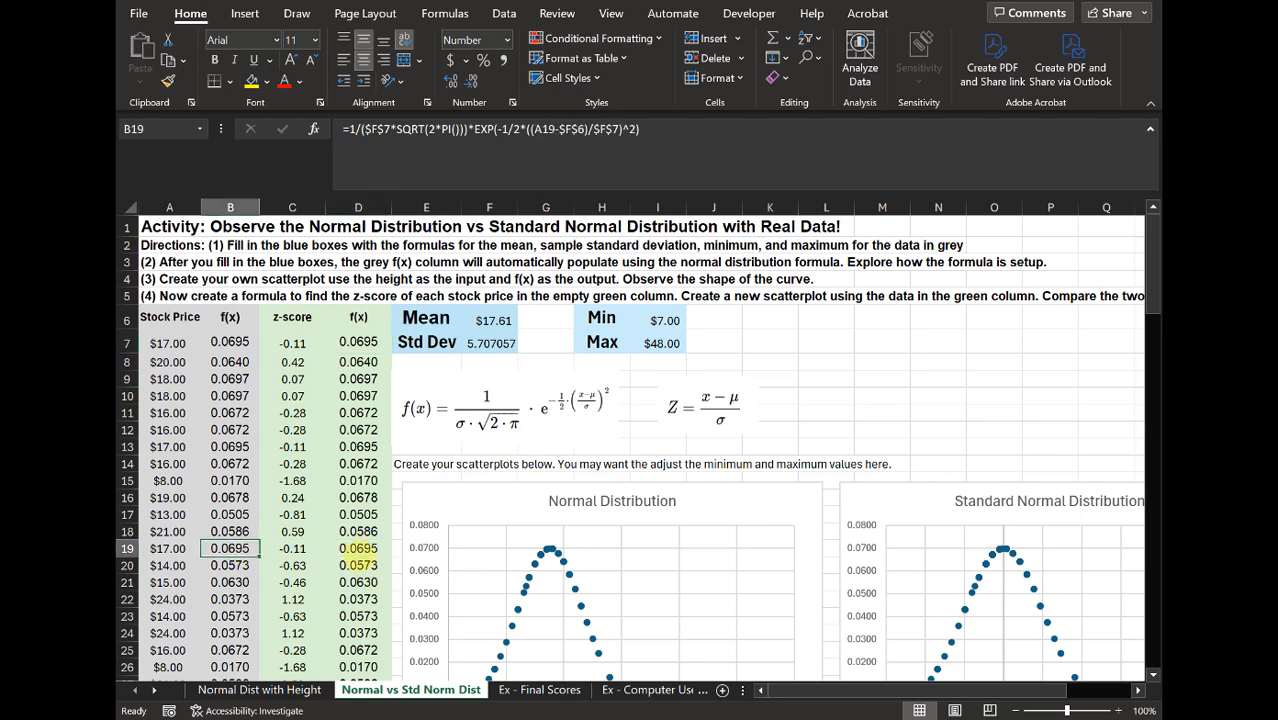
pyautogui.click(358, 548)
pyautogui.click(230, 463)
pyautogui.click(358, 463)
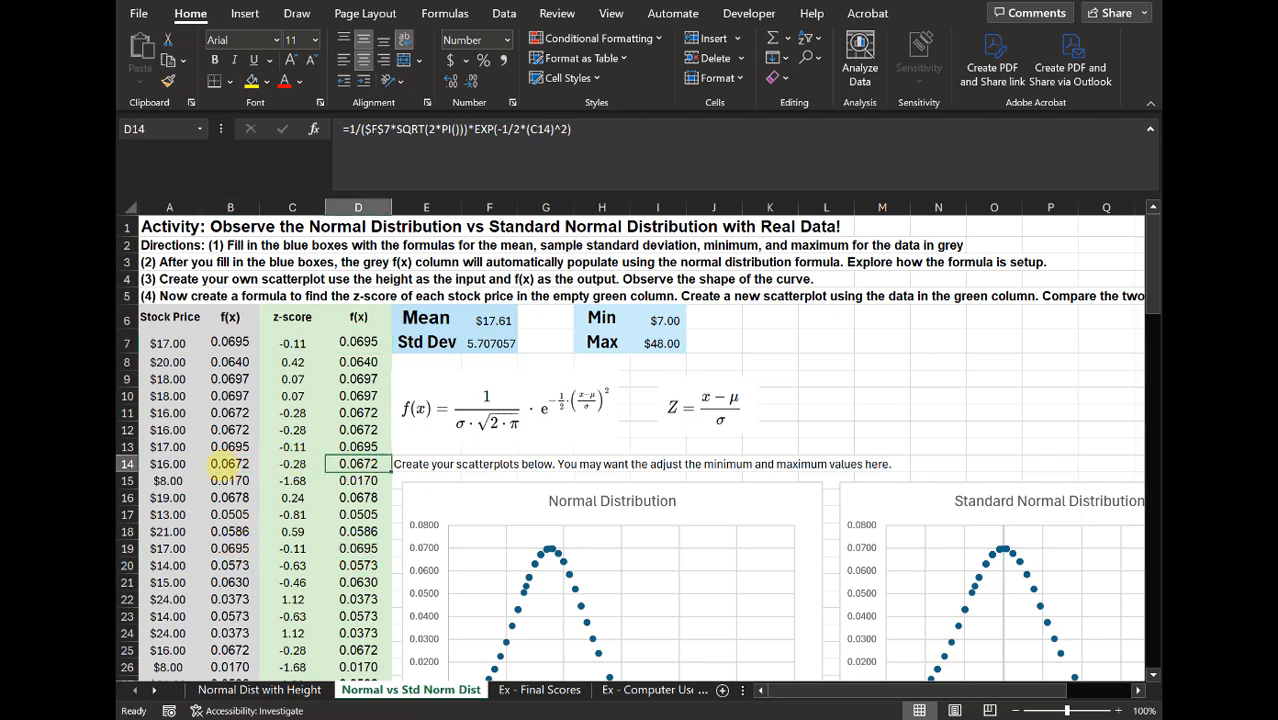
pyautogui.click(230, 463)
pyautogui.click(230, 599)
pyautogui.click(358, 599)
# Compare the shapes of the Normal Distribution and Standard Normal Distribution scatterplots side by side
pyautogui.scroll(-2, 520, 600)
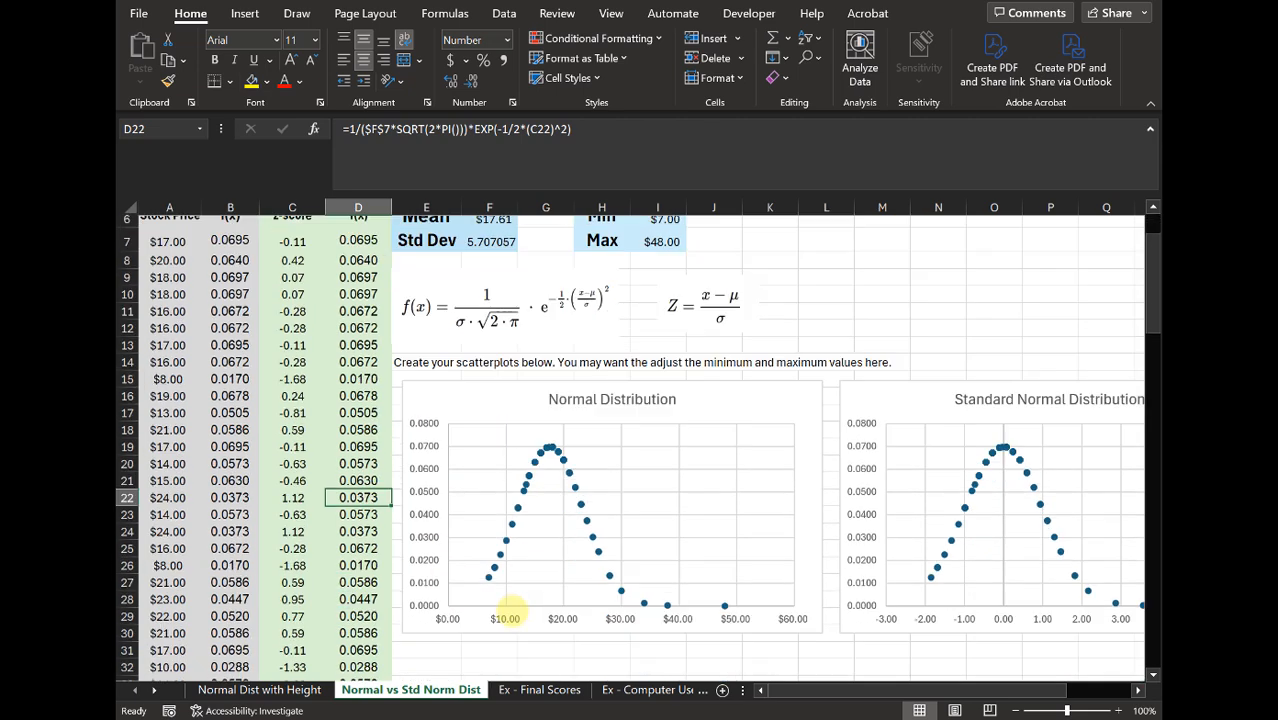
pyautogui.scroll(-1, 865, 660)
pyautogui.hscroll(3, 925, 668)
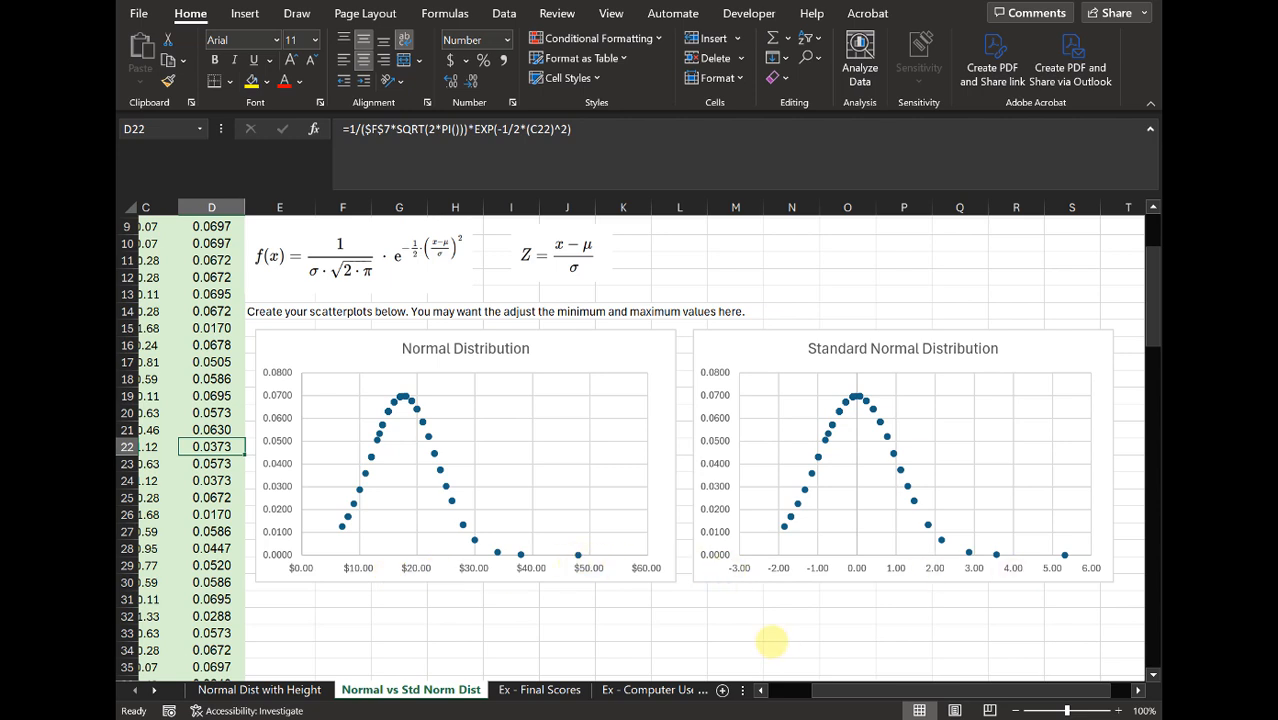
pyautogui.click(776, 647)
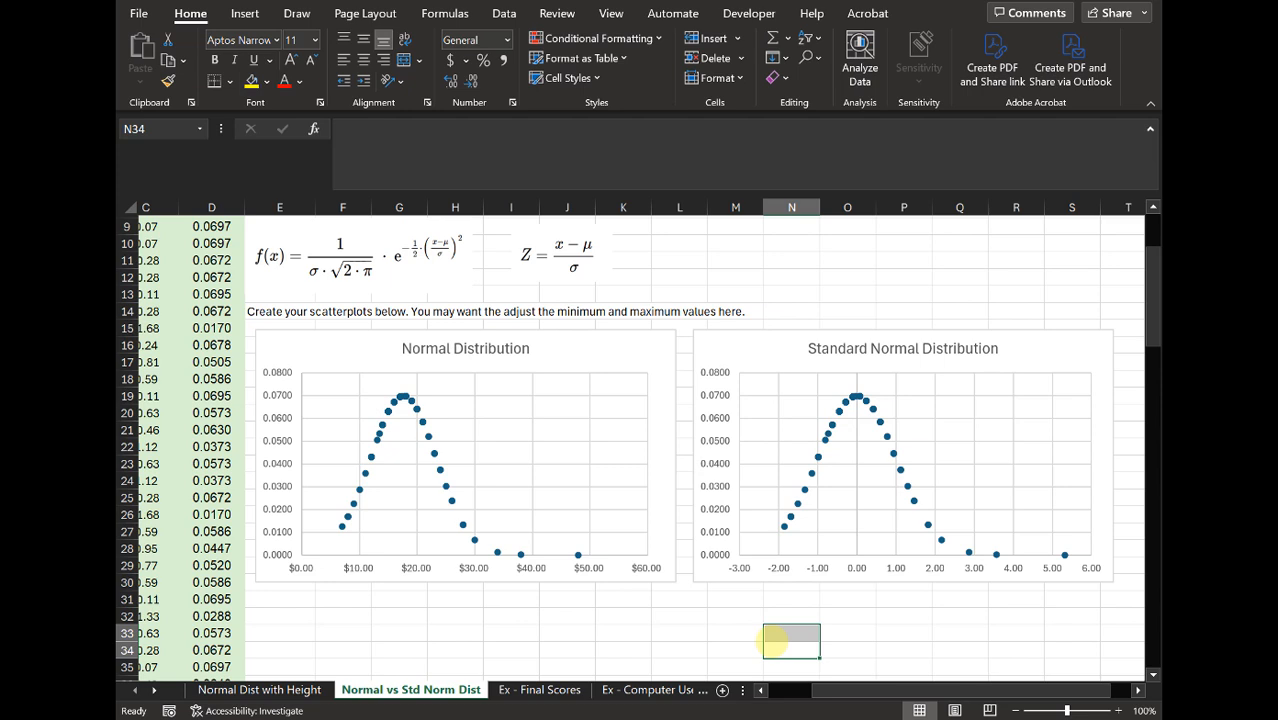
pyautogui.click(450, 614)
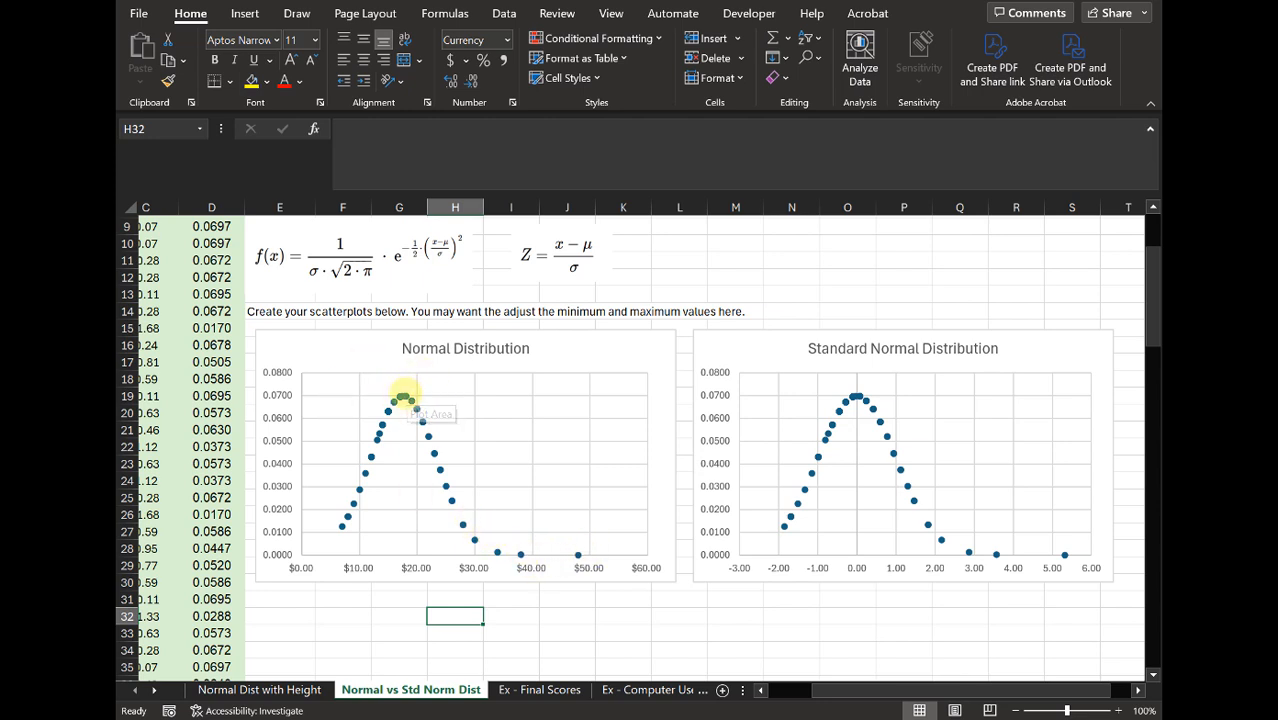
# Check the peak point of the Normal Distribution chart against the mean stock price in F6
pyautogui.moveTo(404, 390)
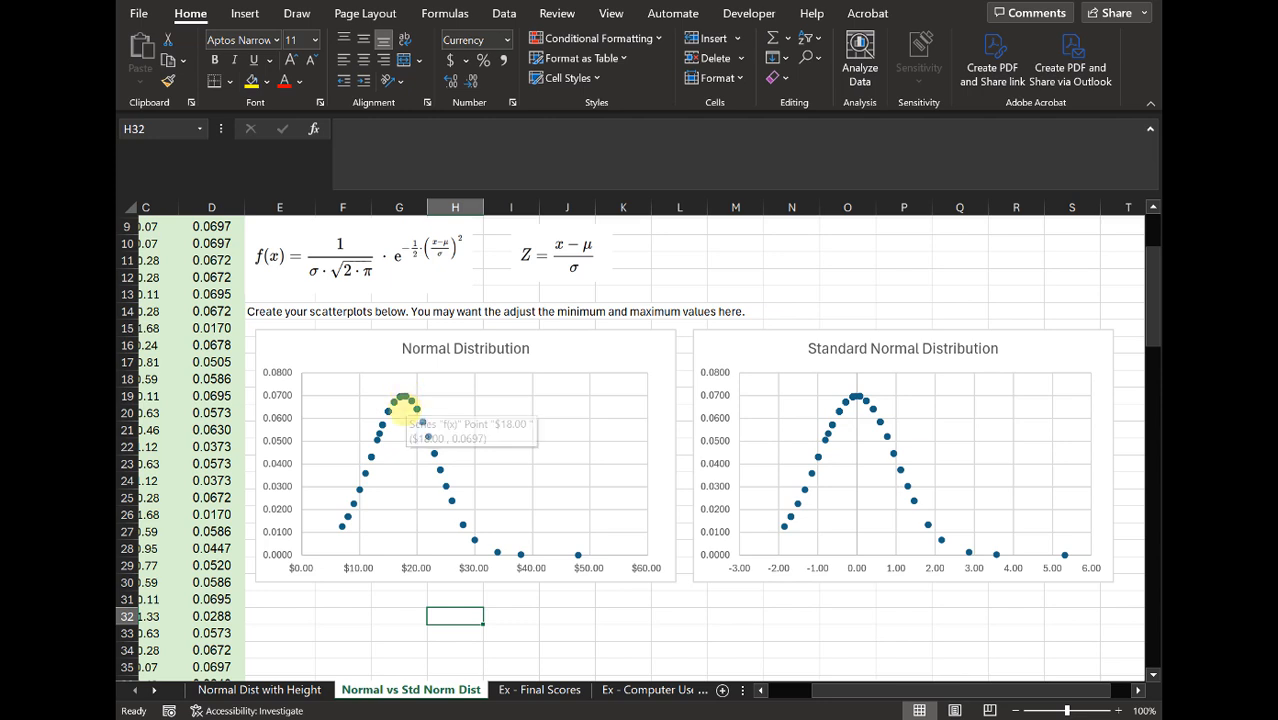
pyautogui.scroll(3, 412, 567)
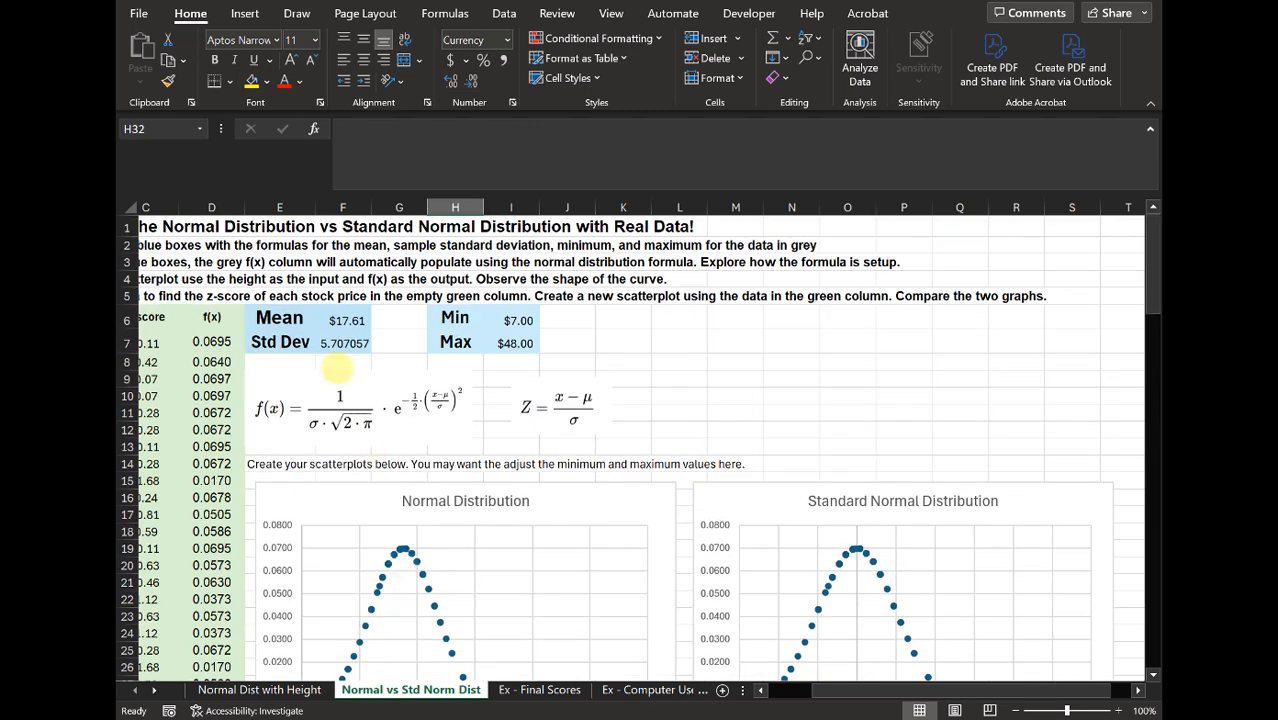
pyautogui.click(343, 320)
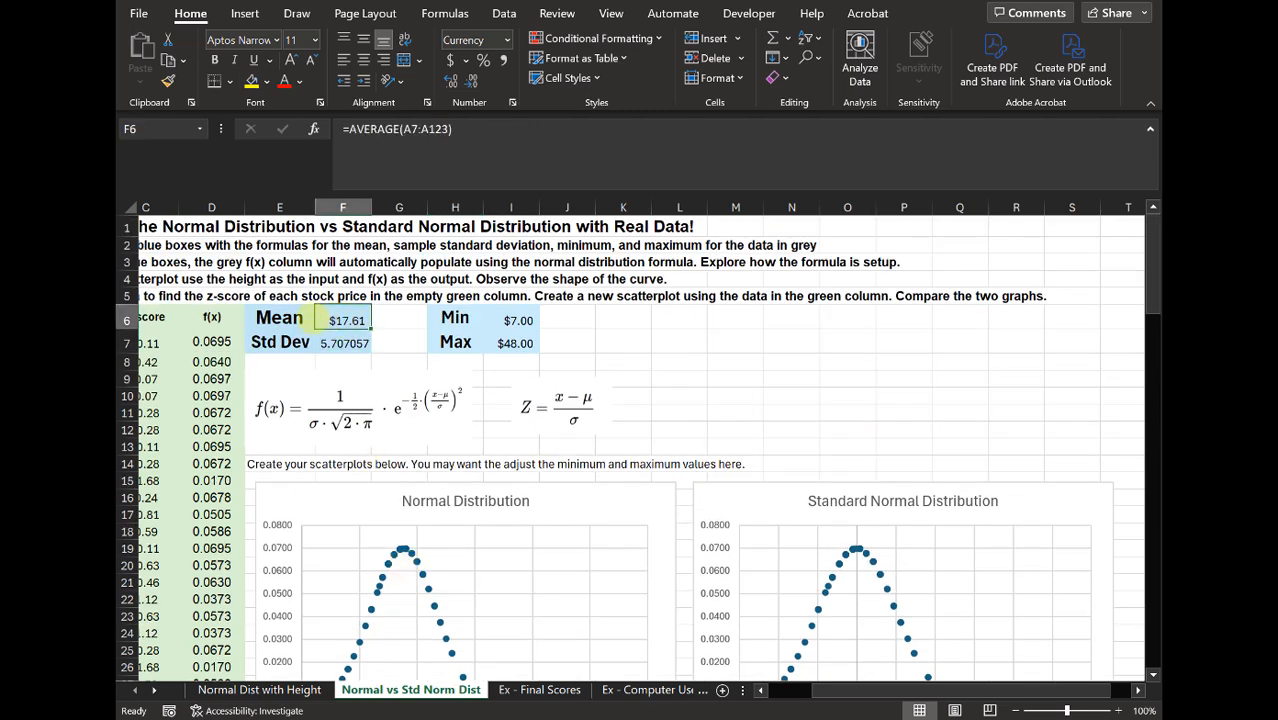
pyautogui.scroll(-3, 370, 340)
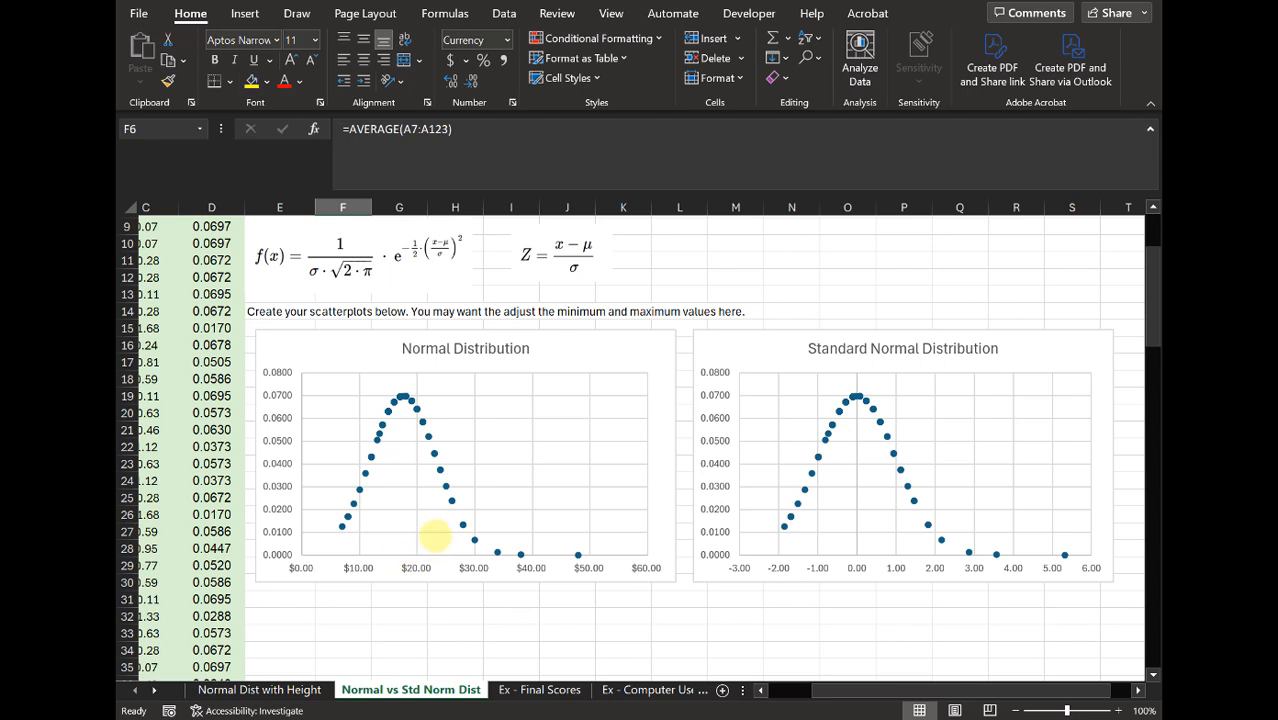
pyautogui.scroll(3, 340, 317)
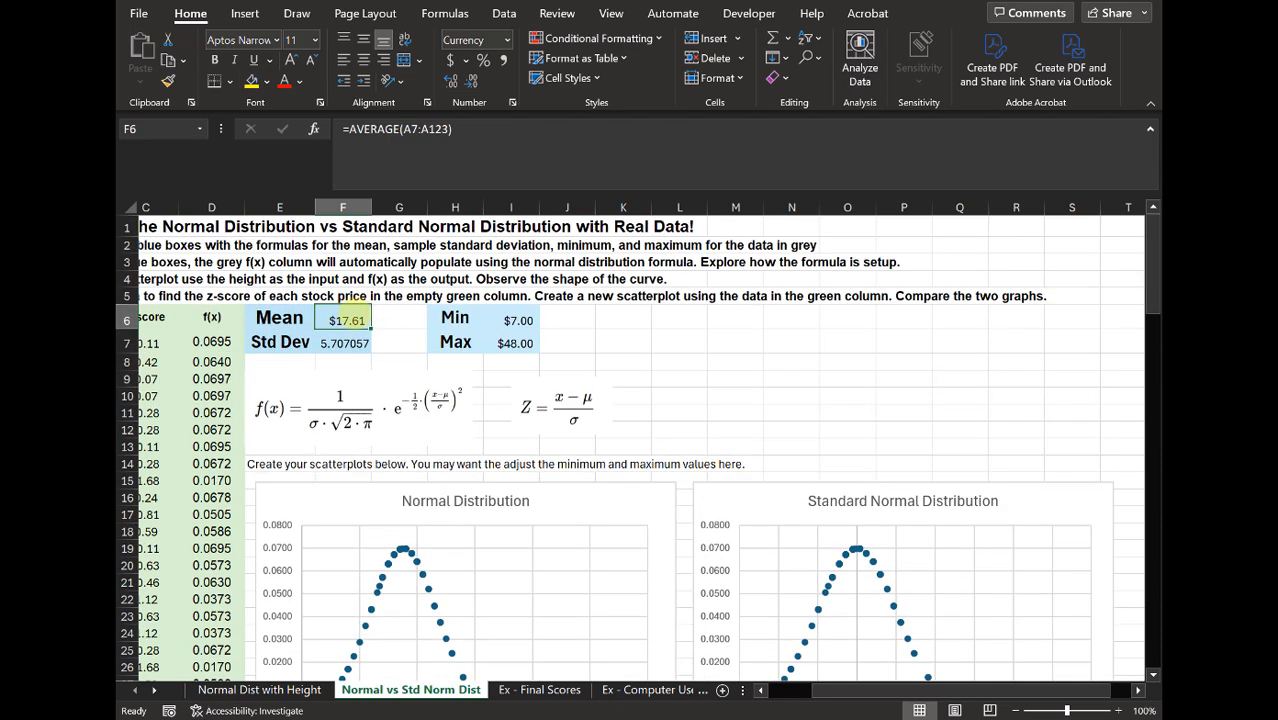
pyautogui.scroll(-3, 485, 357)
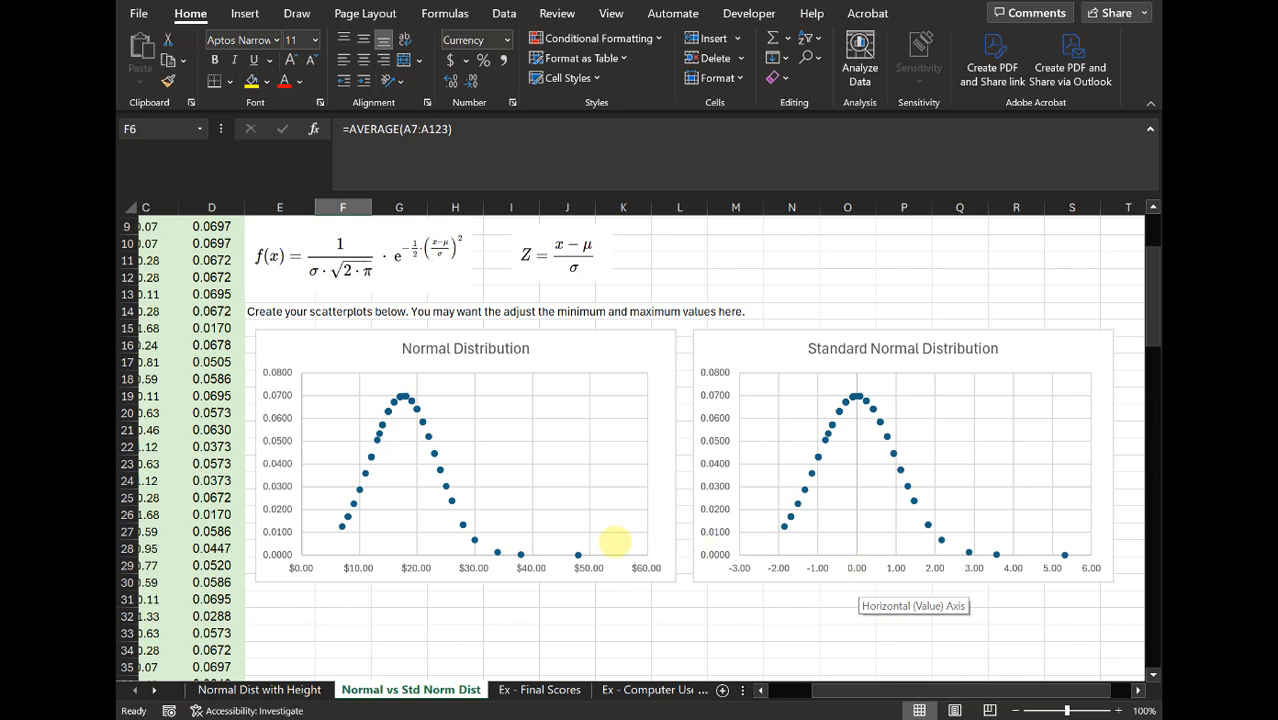
# Review the z-score formula in C9 and the cells it references, leaving the formula as it is
pyautogui.moveTo(830, 697); pyautogui.dragTo(799, 694)
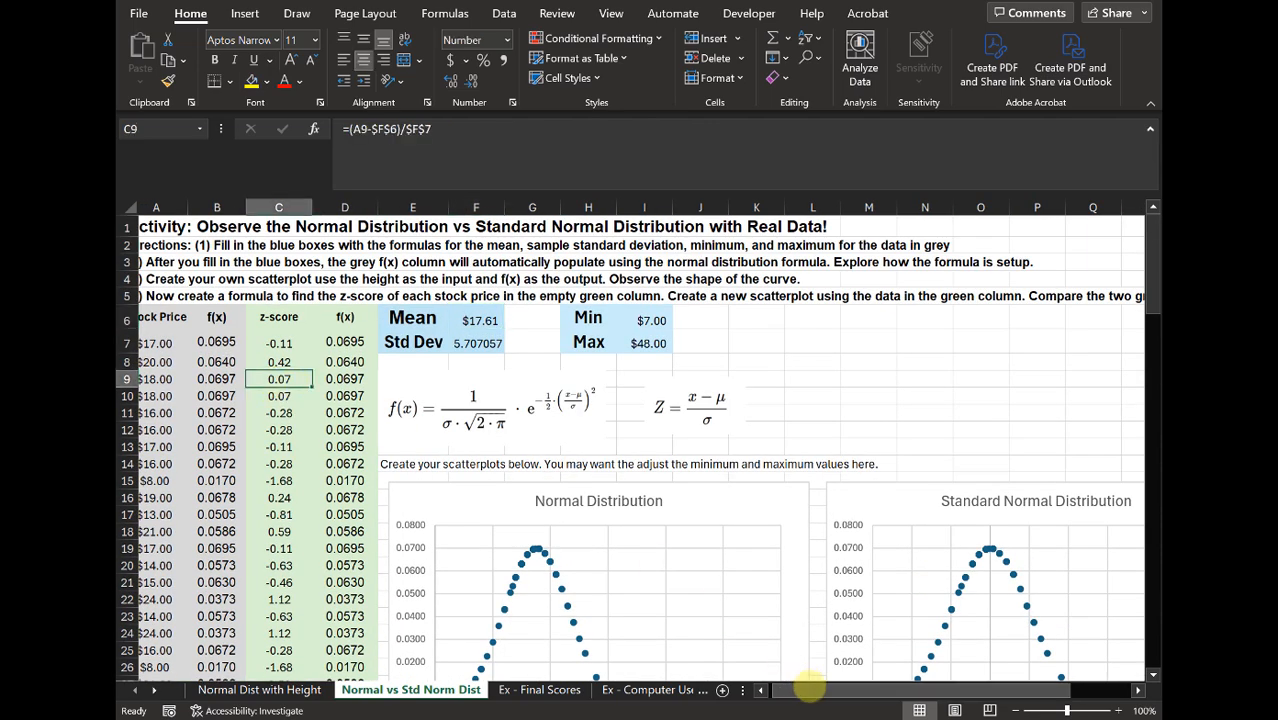
pyautogui.moveTo(808, 689); pyautogui.dragTo(692, 678)
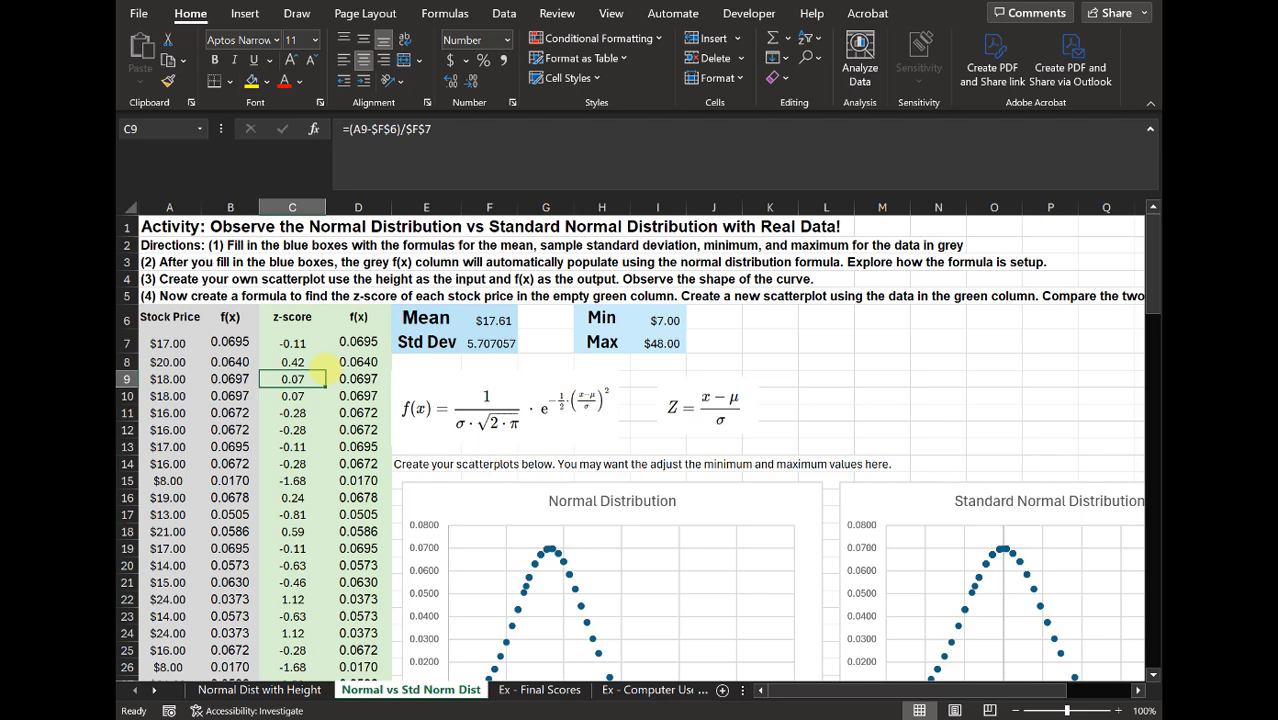
pyautogui.click(436, 130)
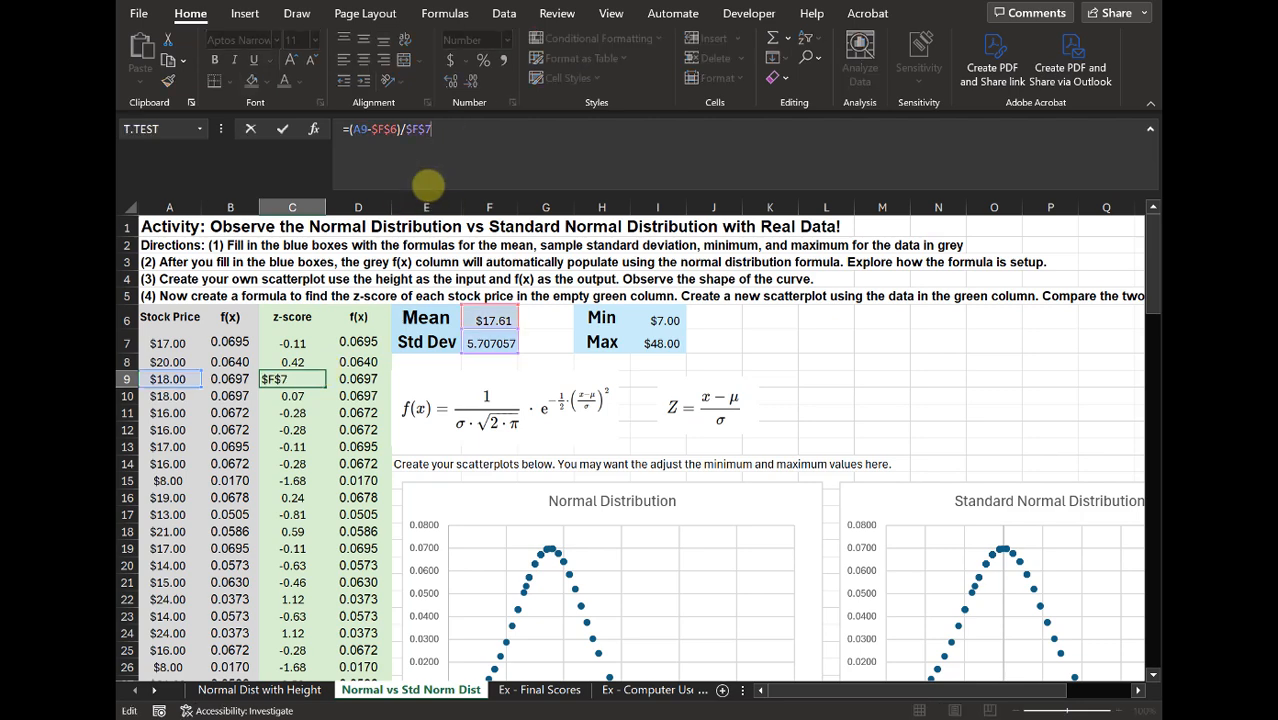
pyautogui.press('Escape')
pyautogui.scroll(-3, 765, 510)
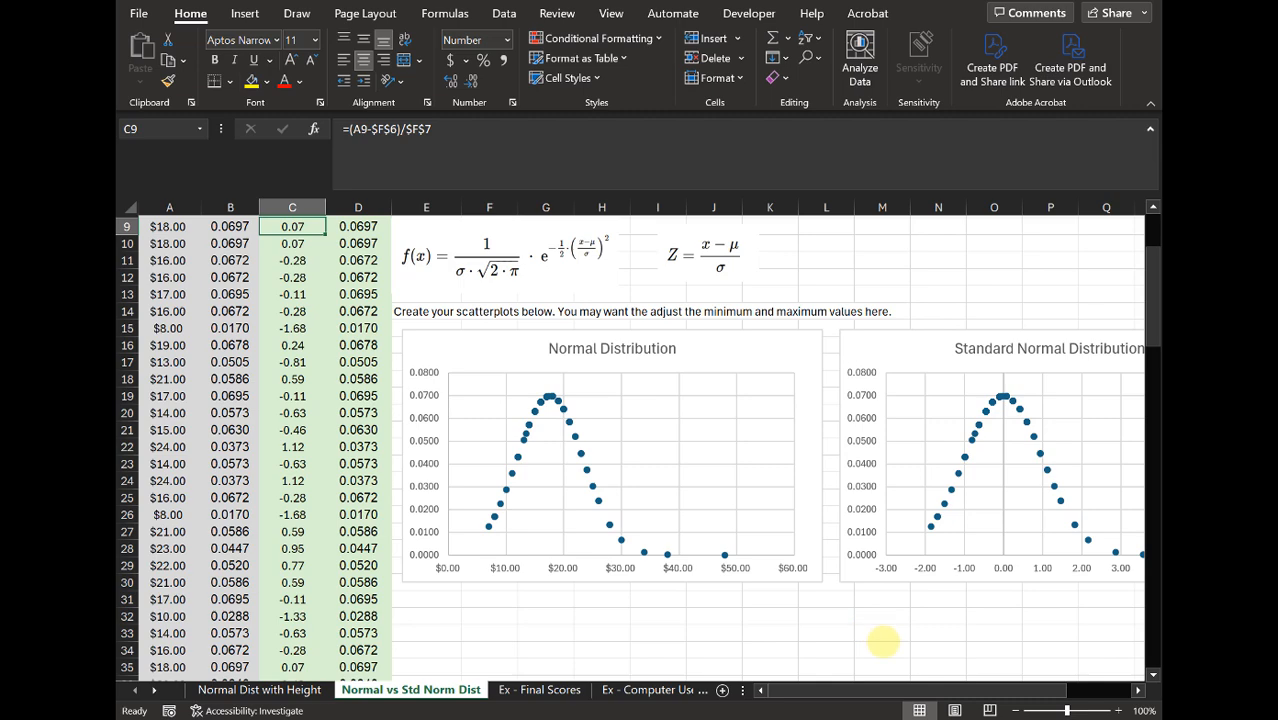
# Examine the horizontal scales of both scatterplots against the Stock Price and z-score columns they are based on
pyautogui.moveTo(906, 691); pyautogui.dragTo(1045, 693)
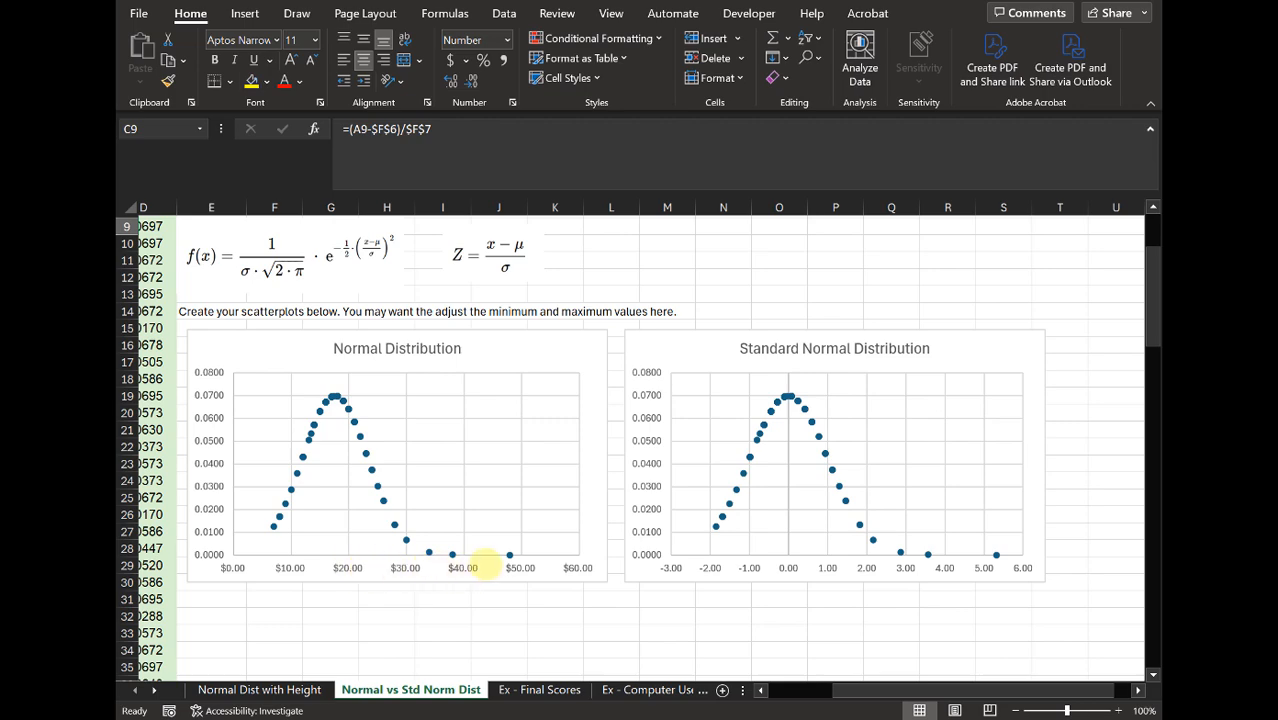
pyautogui.moveTo(889, 692); pyautogui.dragTo(756, 688)
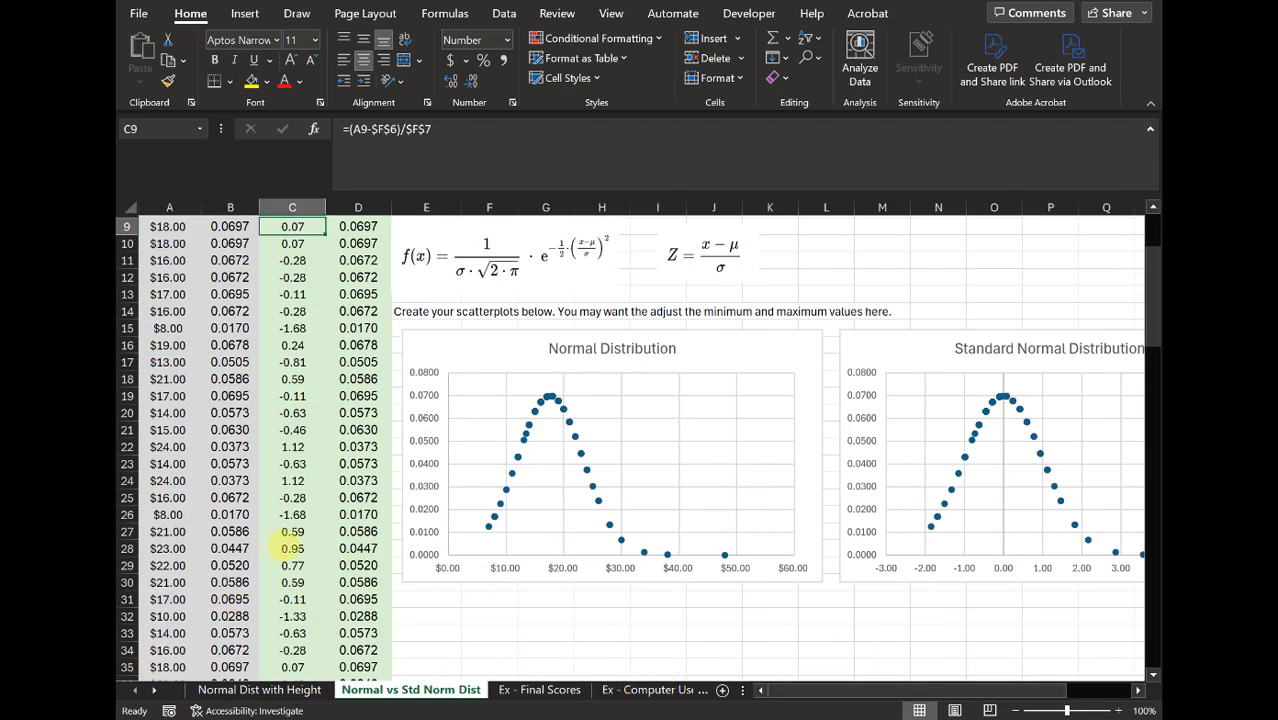
pyautogui.scroll(3, 272, 530)
pyautogui.click(170, 316)
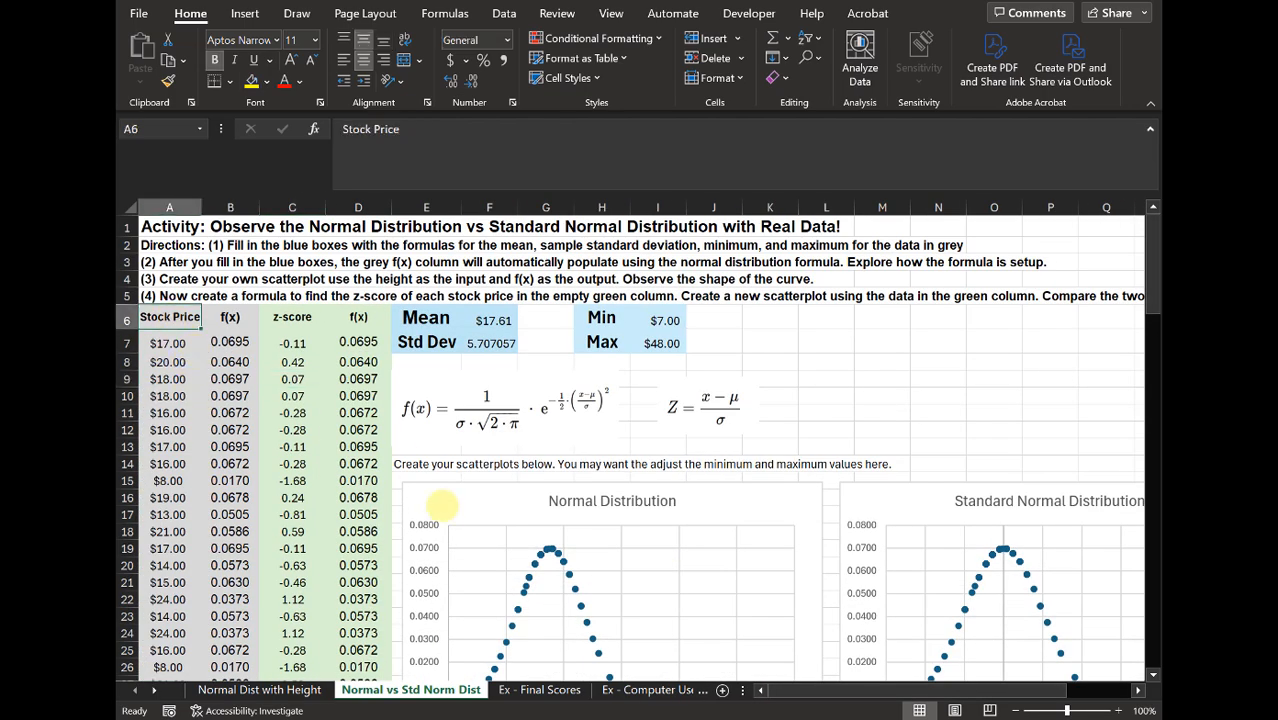
pyautogui.scroll(-2, 458, 522)
pyautogui.moveTo(784, 692); pyautogui.dragTo(880, 682)
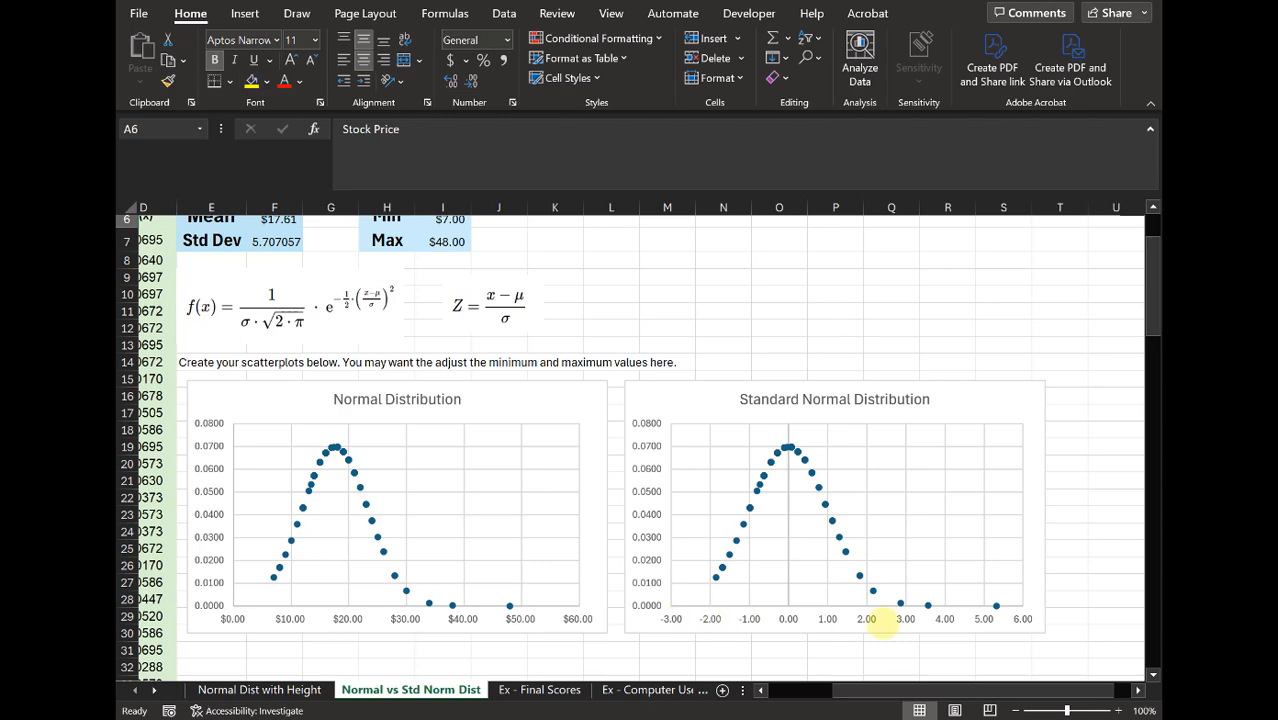
pyautogui.moveTo(924, 689)
pyautogui.mouseDown()
pyautogui.moveTo(896, 687)
pyautogui.moveTo(901, 698)
pyautogui.mouseUp()
pyautogui.scroll(-2, 878, 650)
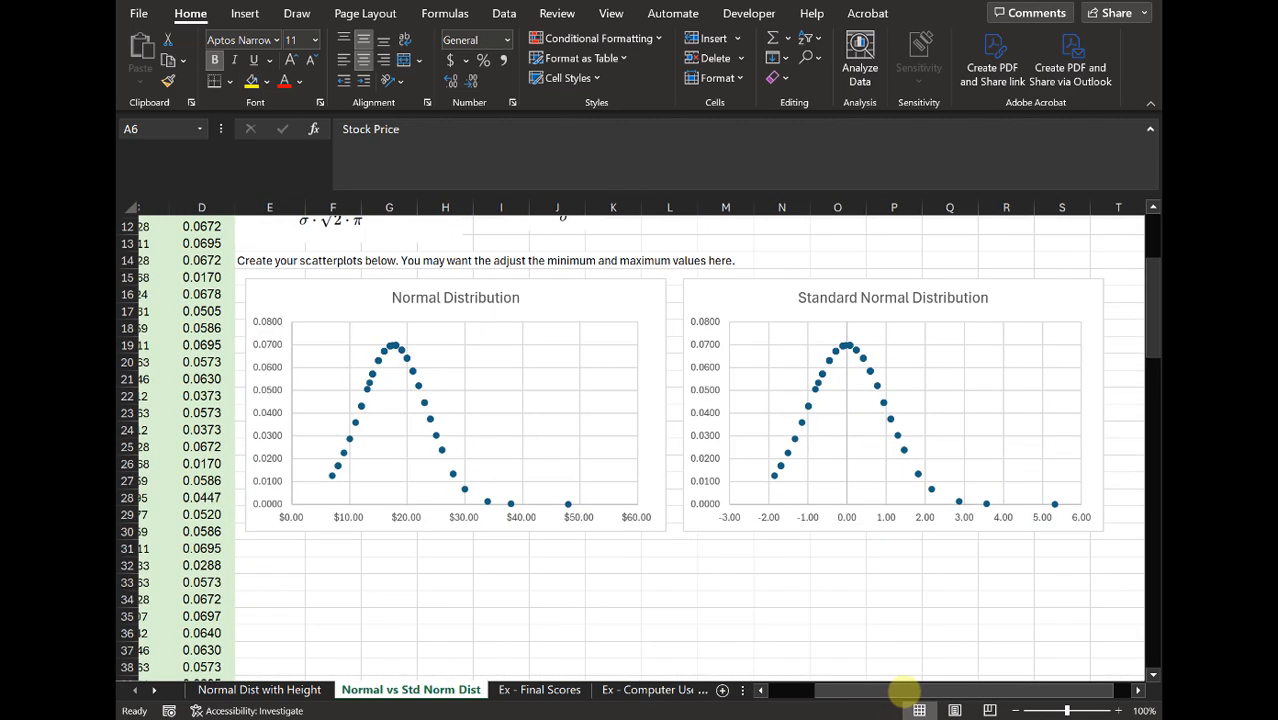